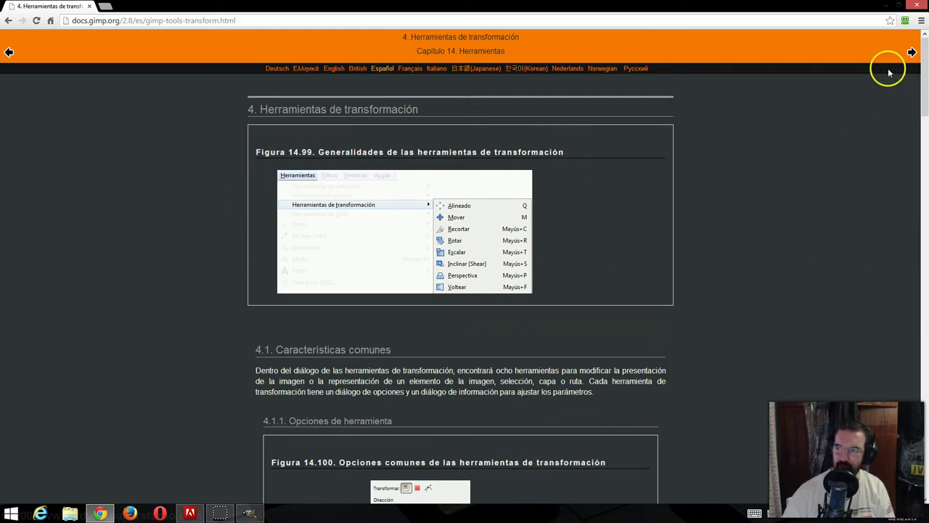
Zoom the Chrome transform-tools docs page to 200%.
left_click(921, 23)
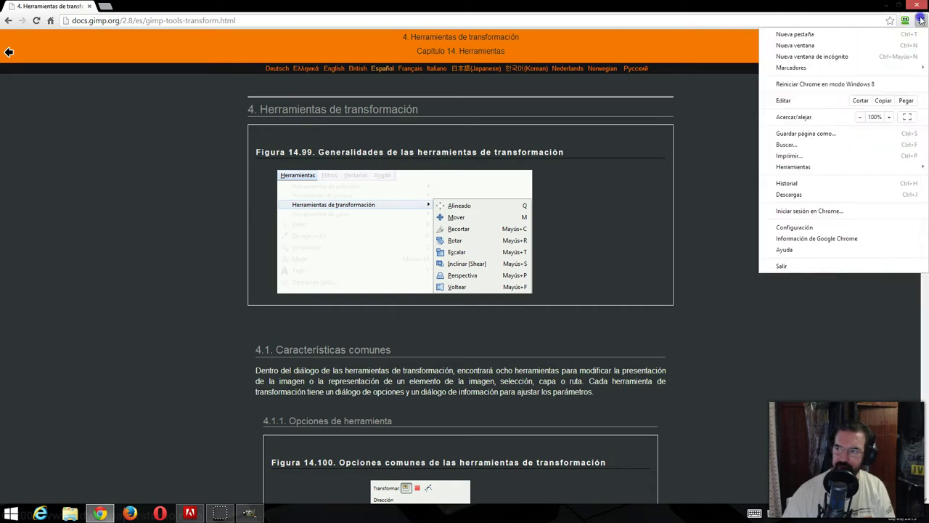
left_click(891, 117)
left_click(891, 117)
left_click(891, 117)
left_click(890, 117)
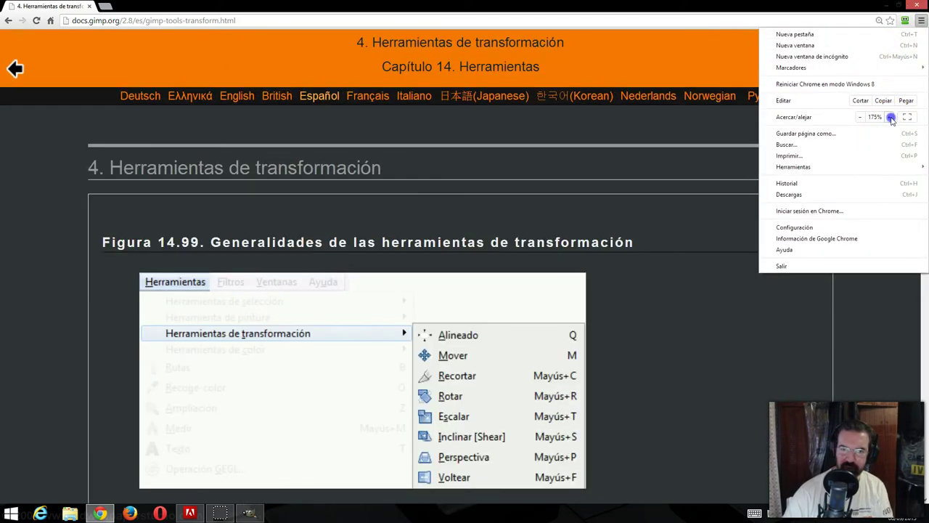
left_click(891, 117)
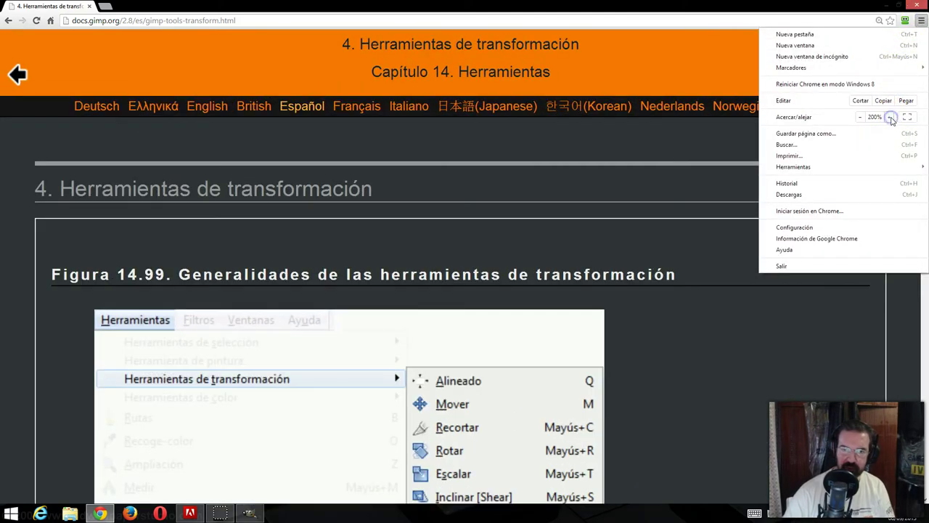
left_click(692, 149)
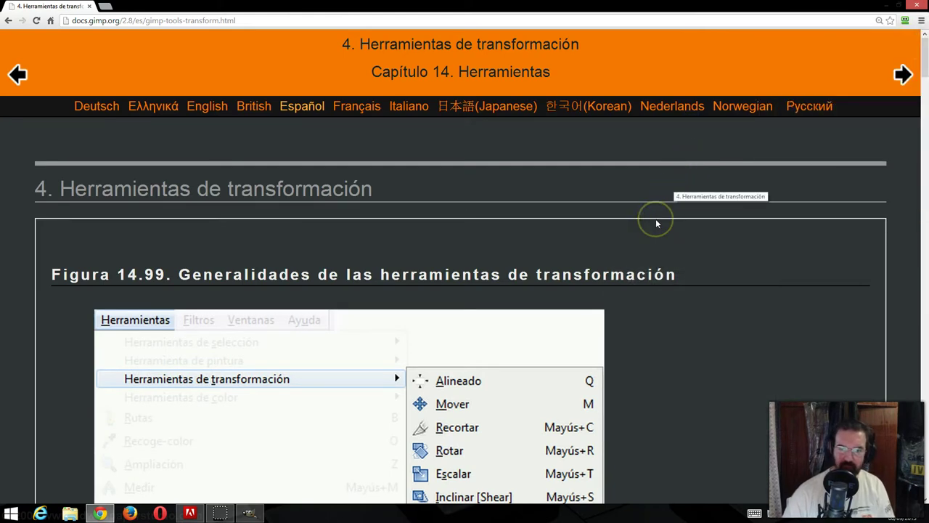
Scroll the docs to Figure 14.99 and bring the GIMP cat photo forward.
scroll(657, 221, "down", 1)
scroll(657, 222, "down", 1)
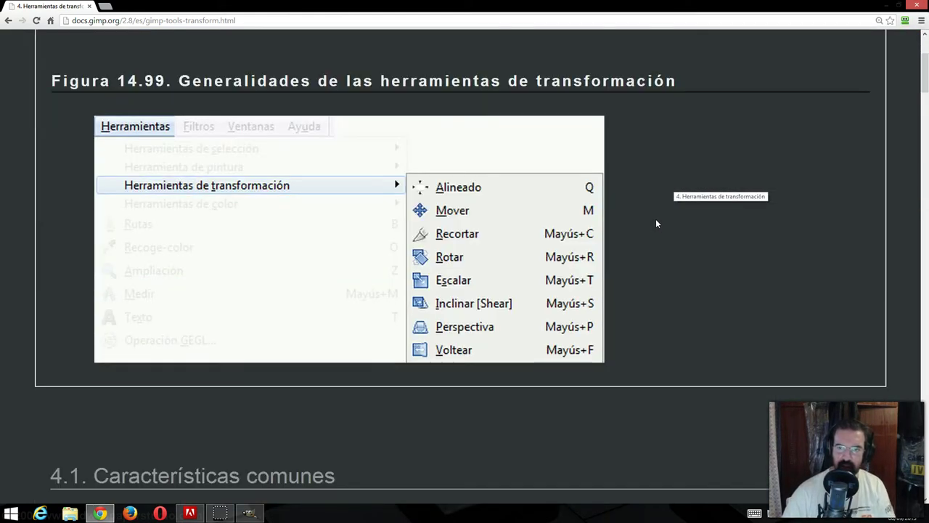
left_click(251, 513)
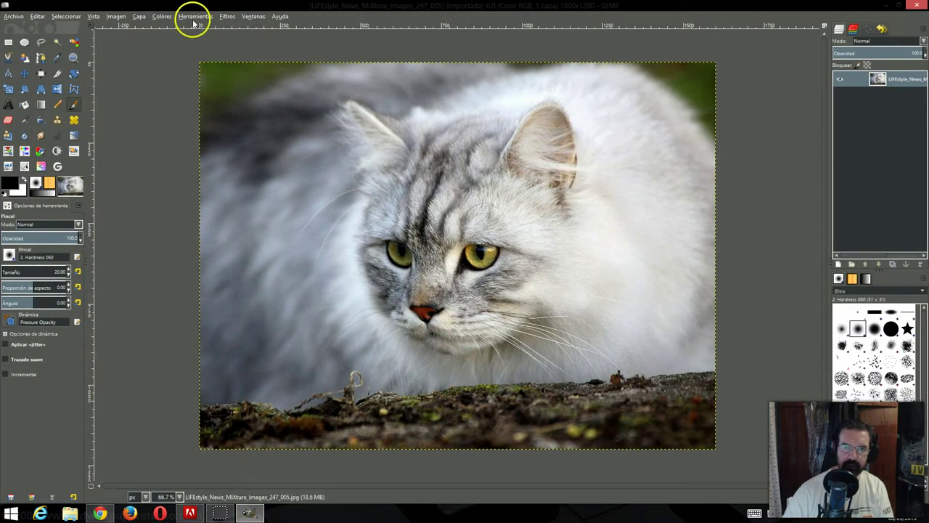
Review GIMP's Herramientas de transformación submenu, then go back to the Chrome docs.
left_click(194, 18)
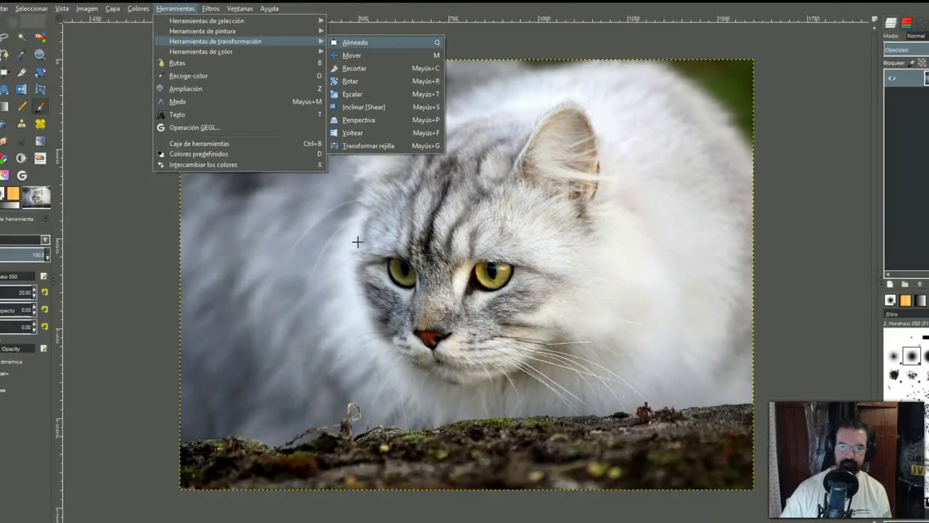
left_click(358, 243)
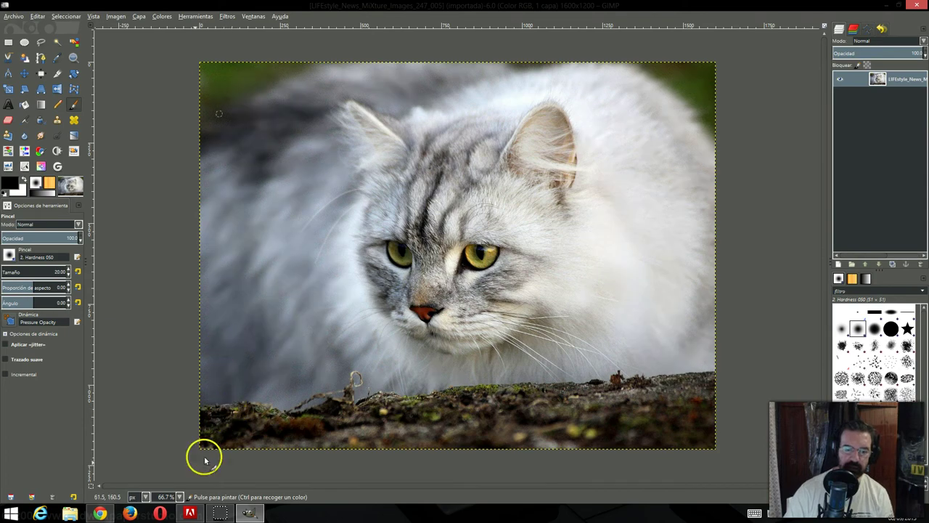
left_click(99, 513)
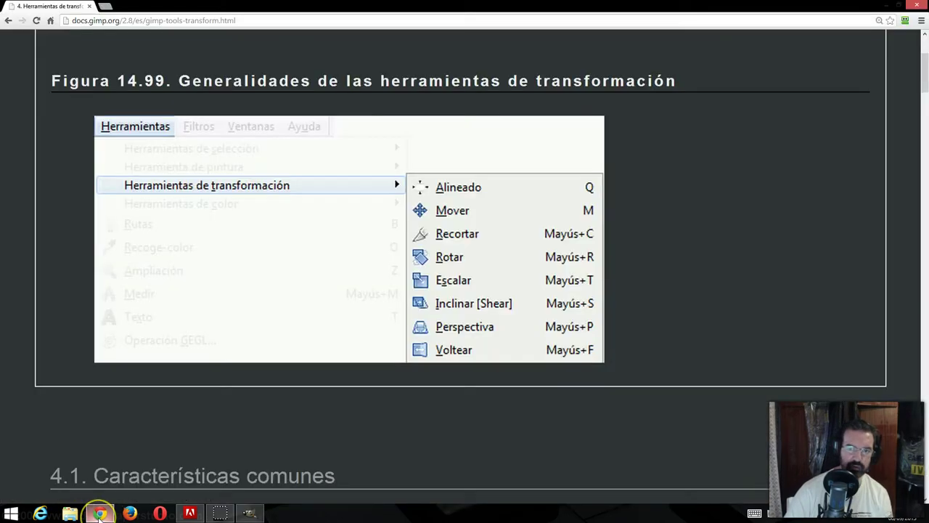
Read Figure 14.100's common transform options in the docs, then return to the GIMP cat photo.
scroll(253, 274, "down", 2)
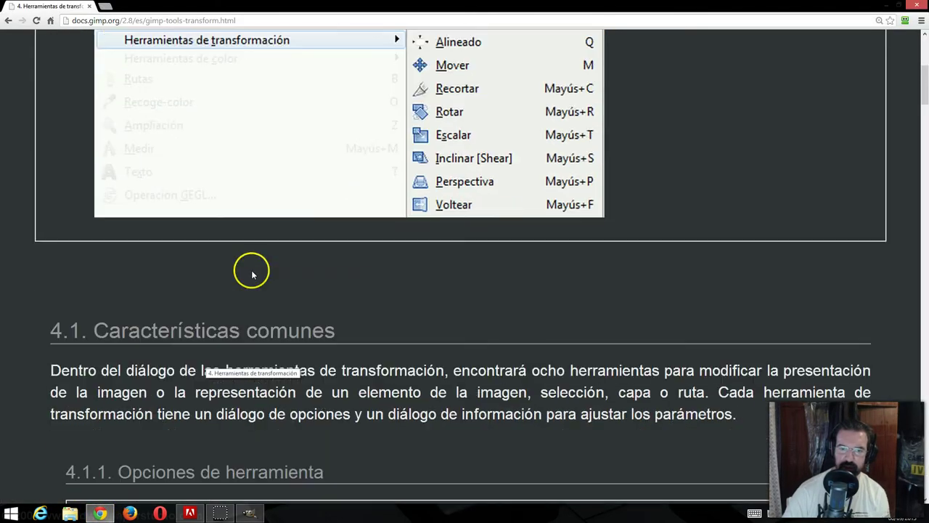
scroll(253, 274, "down", 1)
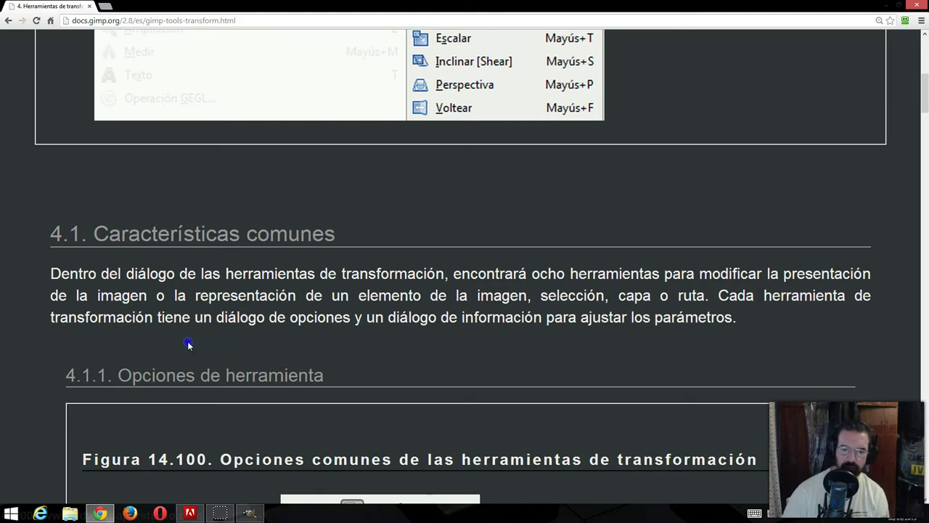
scroll(188, 343, "down", 3)
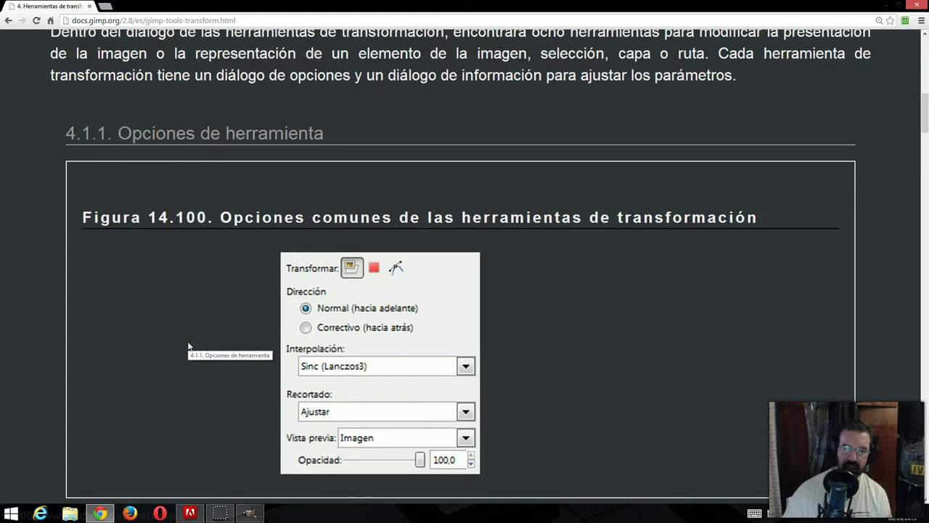
scroll(188, 346, "down", 1)
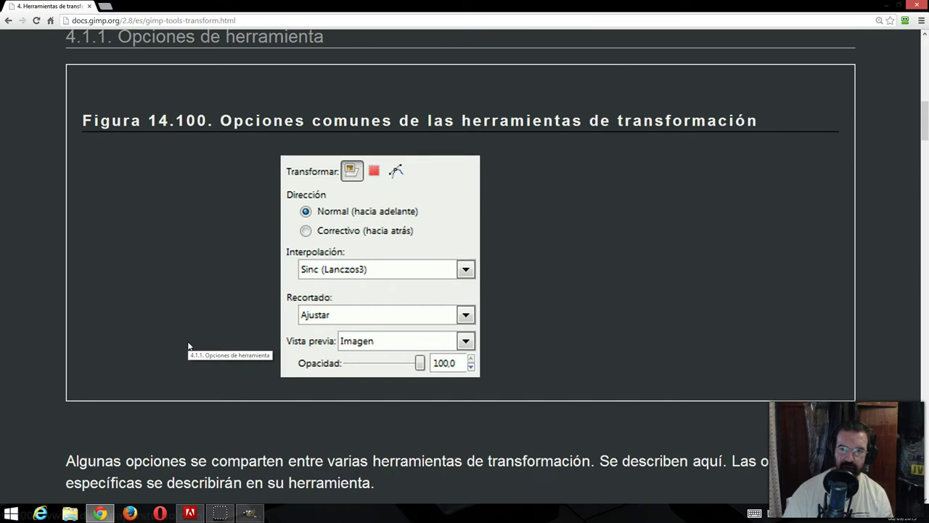
left_click(248, 513)
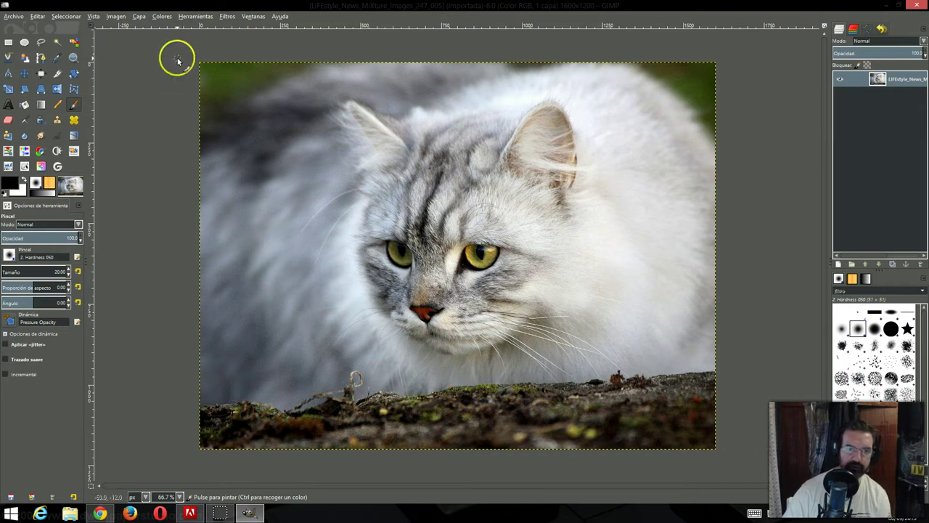
Select the Rotate tool and view its Transformar buttons for layer, selection and path.
left_click(74, 73)
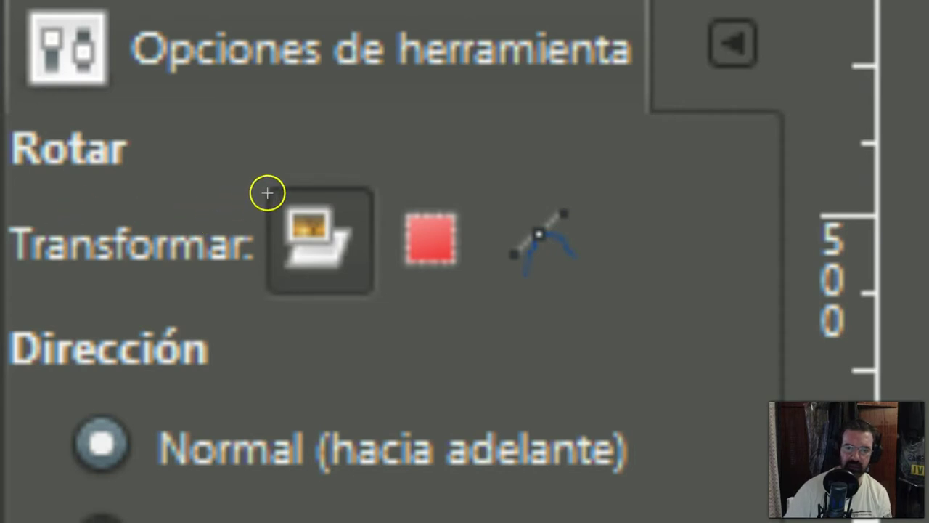
left_click_drag(283, 270, 398, 307)
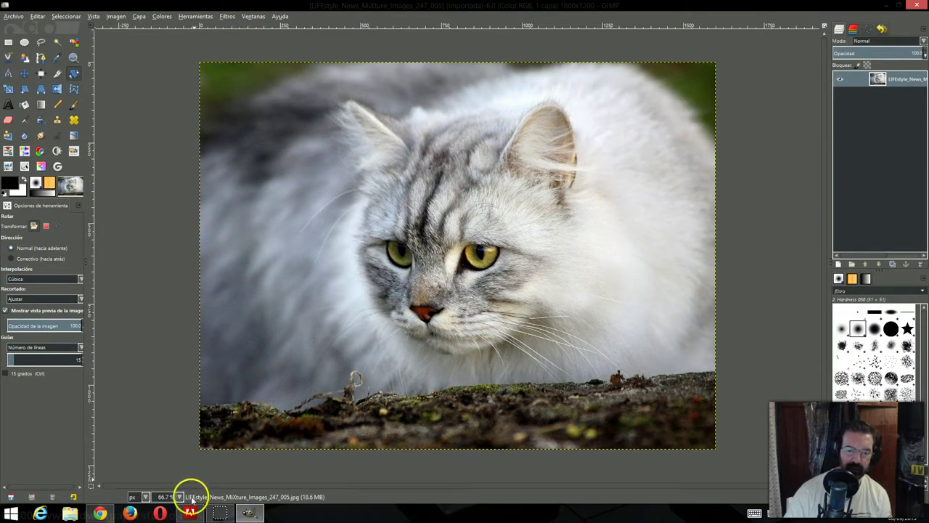
In Chrome, scroll the docs down to the Transformar section's three button bullets.
left_click(99, 513)
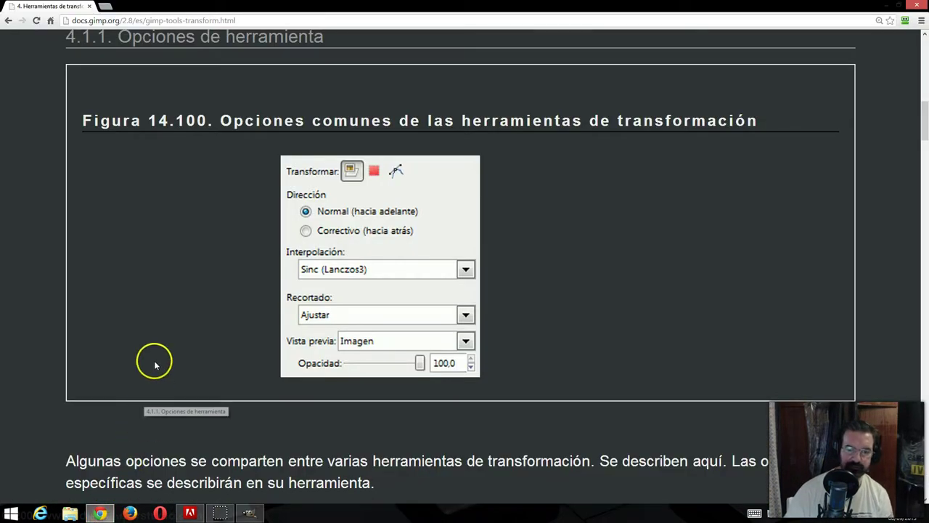
scroll(155, 363, "down", 2)
scroll(154, 363, "down", 2)
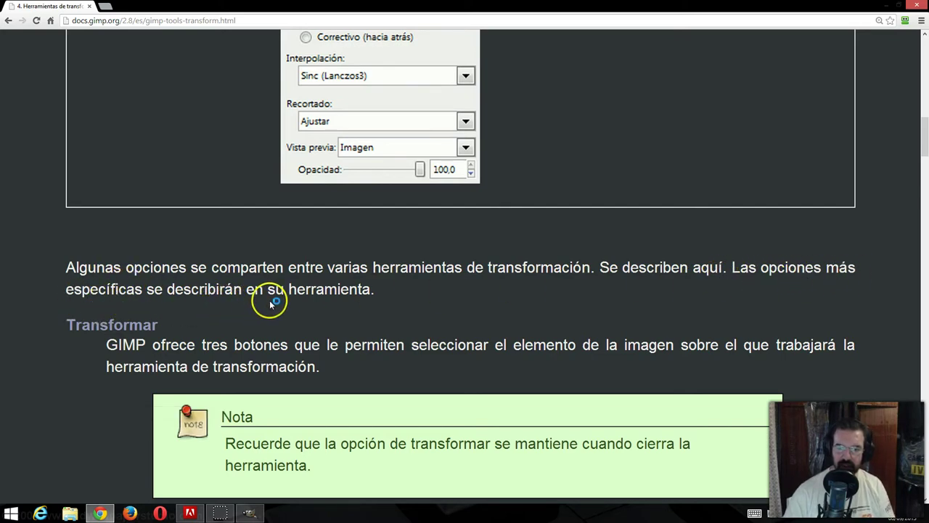
scroll(191, 307, "down", 2)
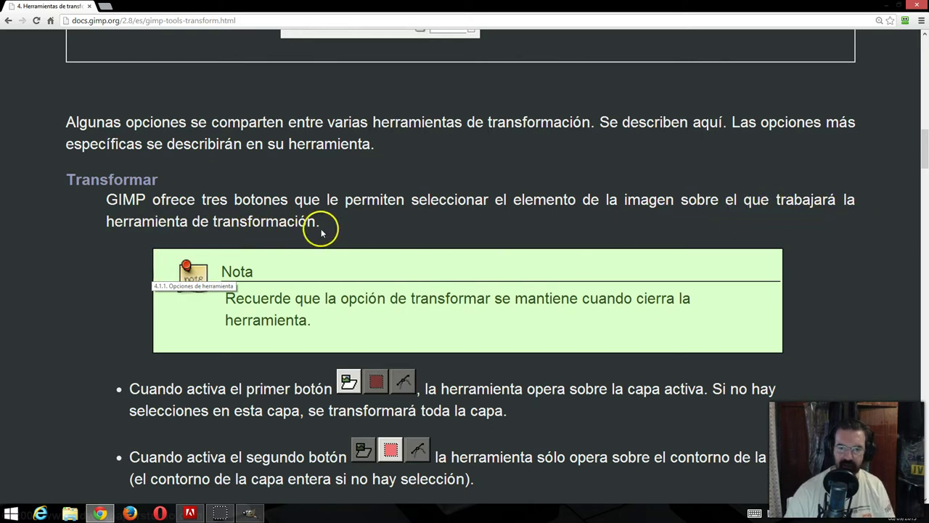
scroll(322, 232, "down", 1)
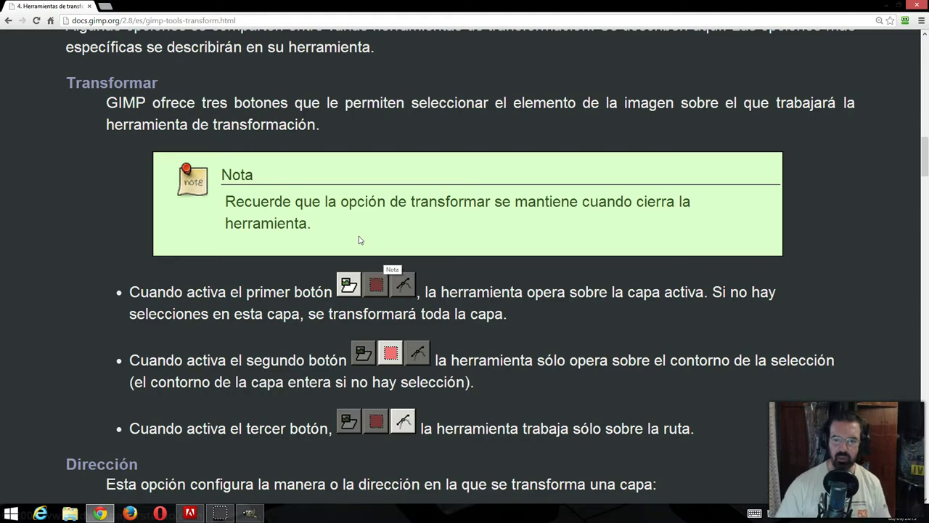
scroll(359, 240, "down", 1)
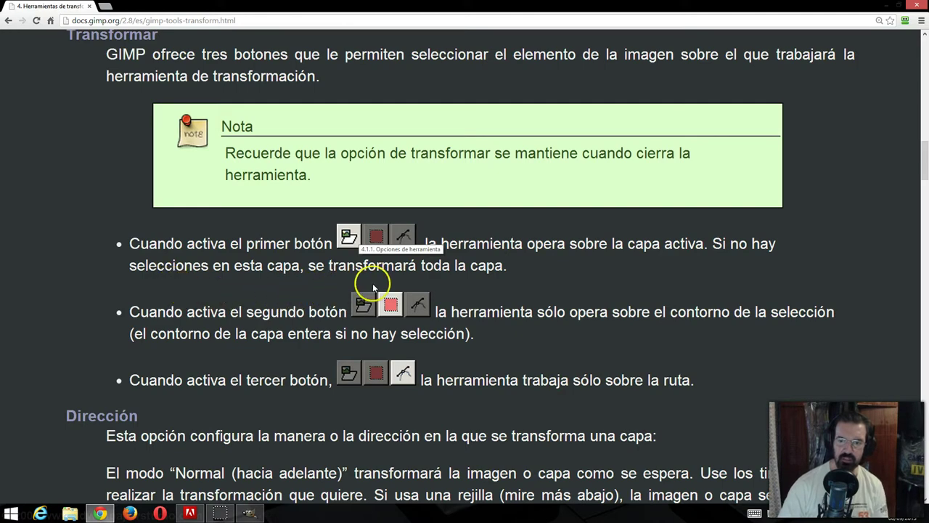
left_click(249, 514)
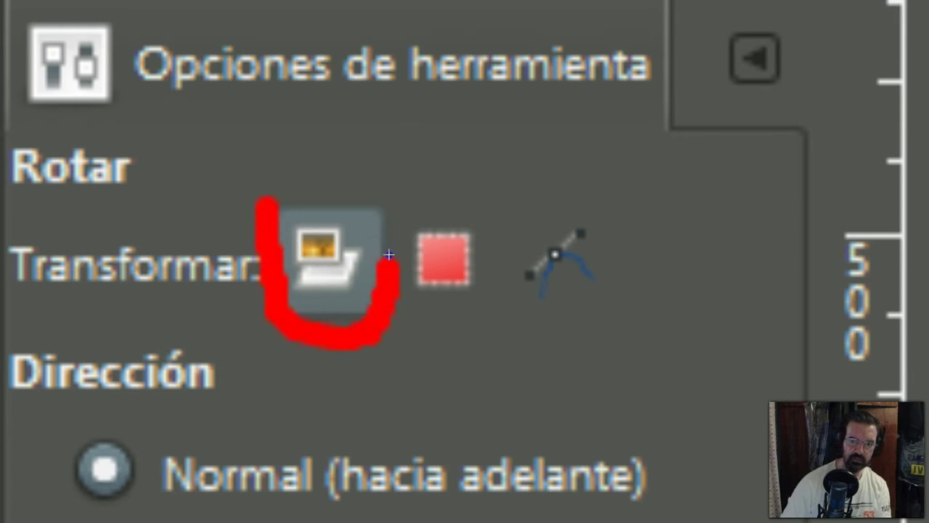
left_click(289, 169)
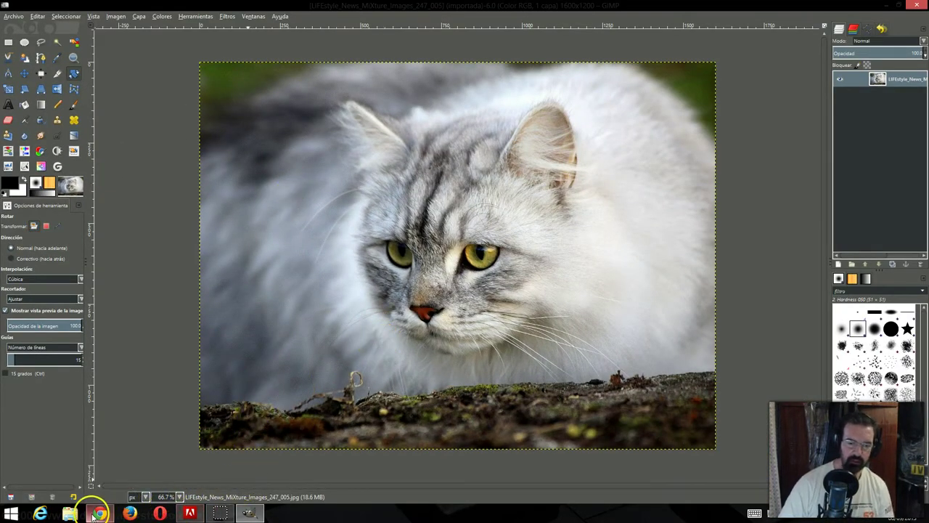
left_click(100, 513)
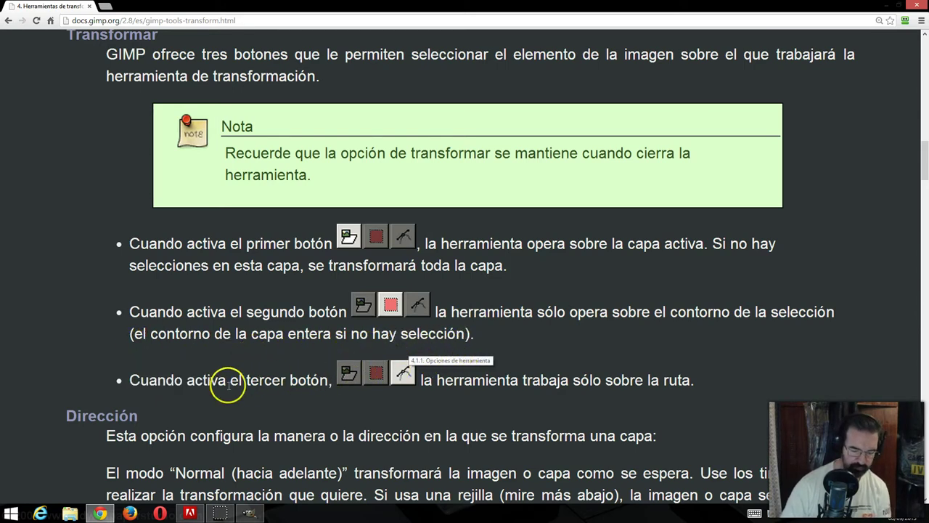
left_click(249, 514)
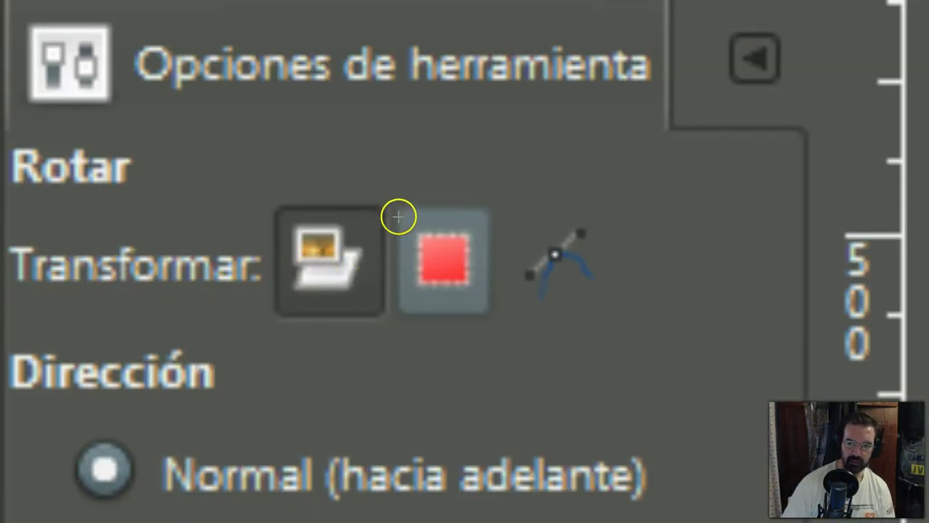
left_click(390, 231)
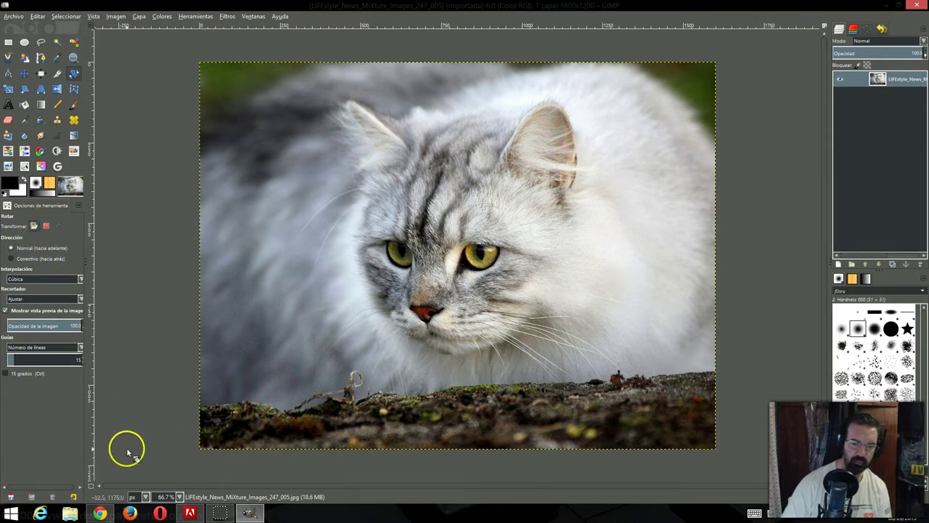
left_click(94, 487)
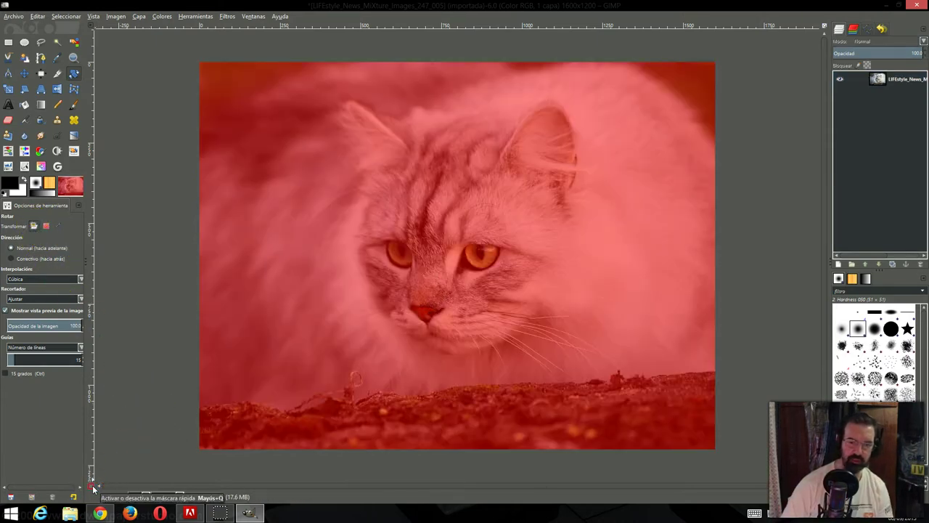
left_click(93, 487)
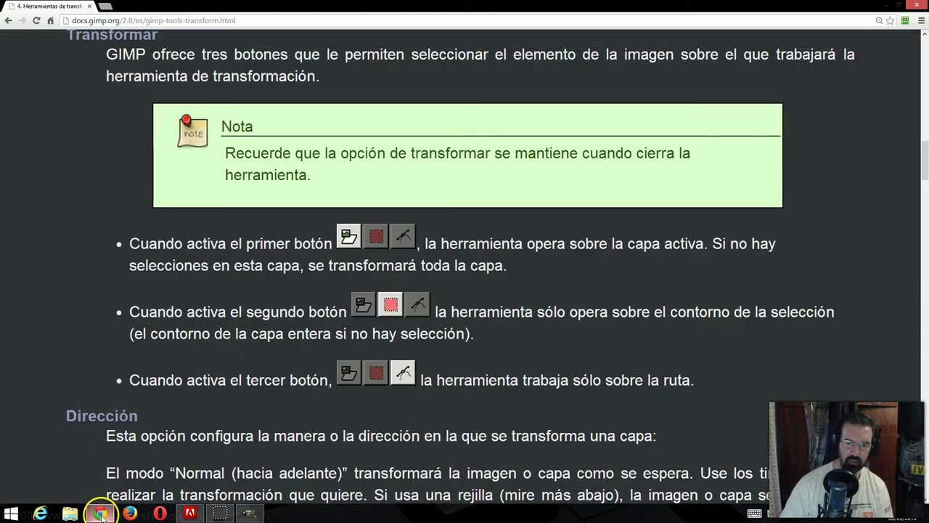
Compare the docs' Dirección section, Normal versus Correctivo, with GIMP's Rotate options.
left_click(99, 513)
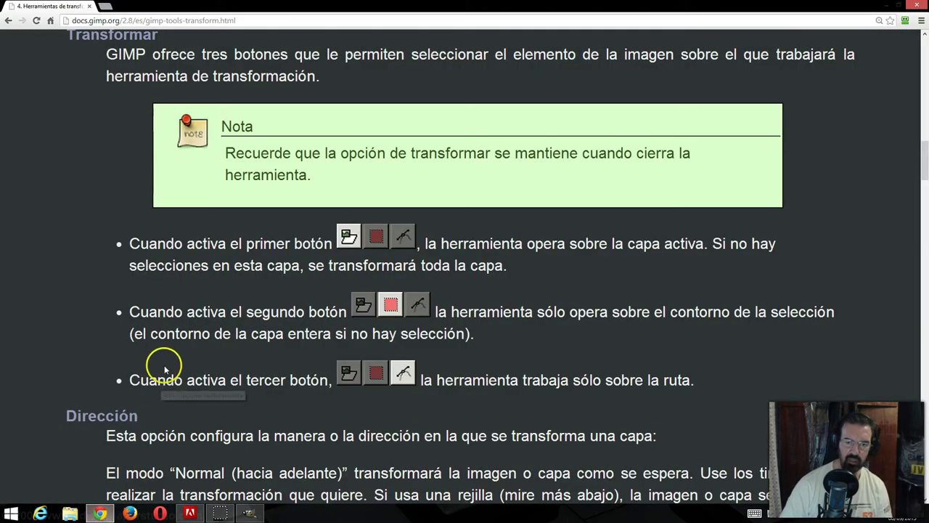
scroll(165, 368, "down", 2)
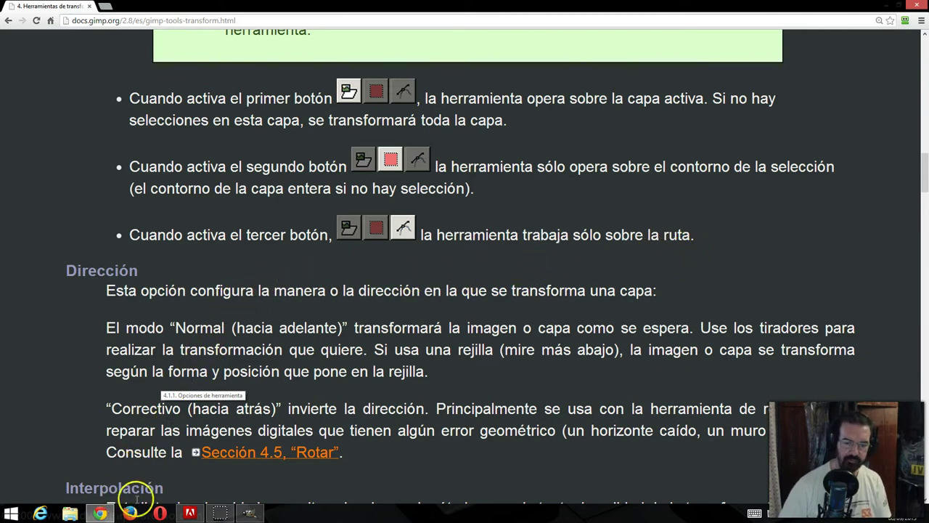
left_click(248, 513)
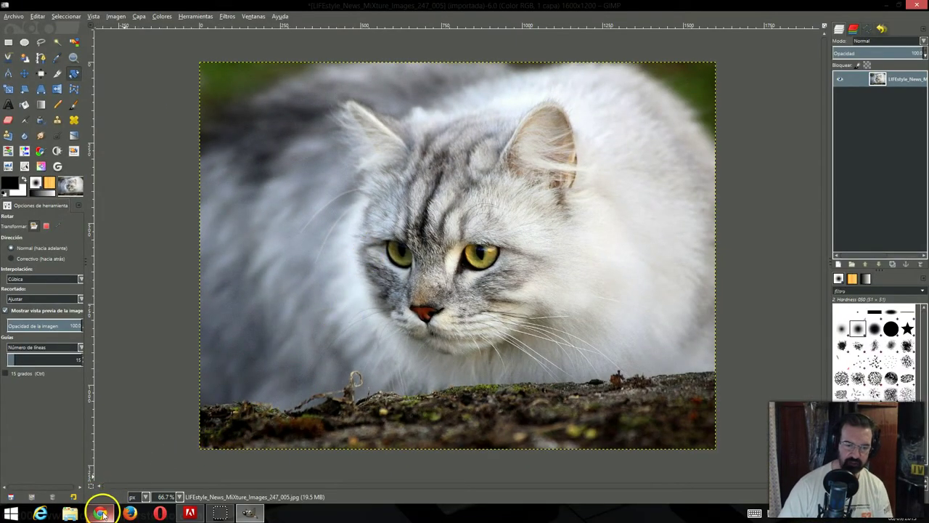
left_click(99, 513)
scroll(162, 263, "down", 1)
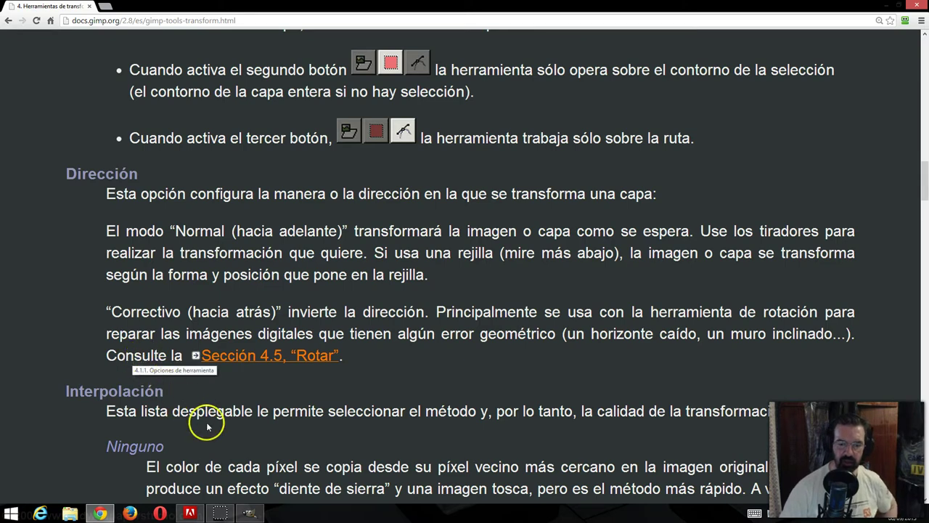
left_click(248, 512)
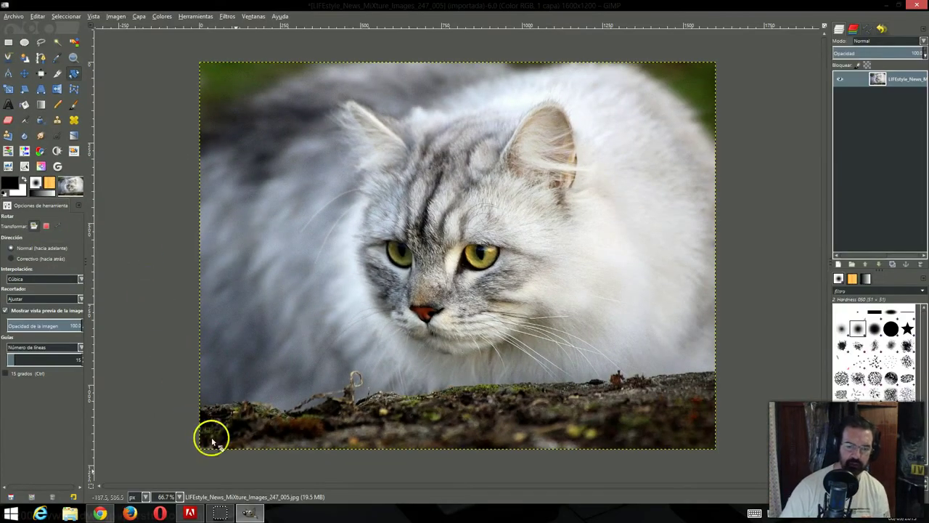
left_click(249, 514)
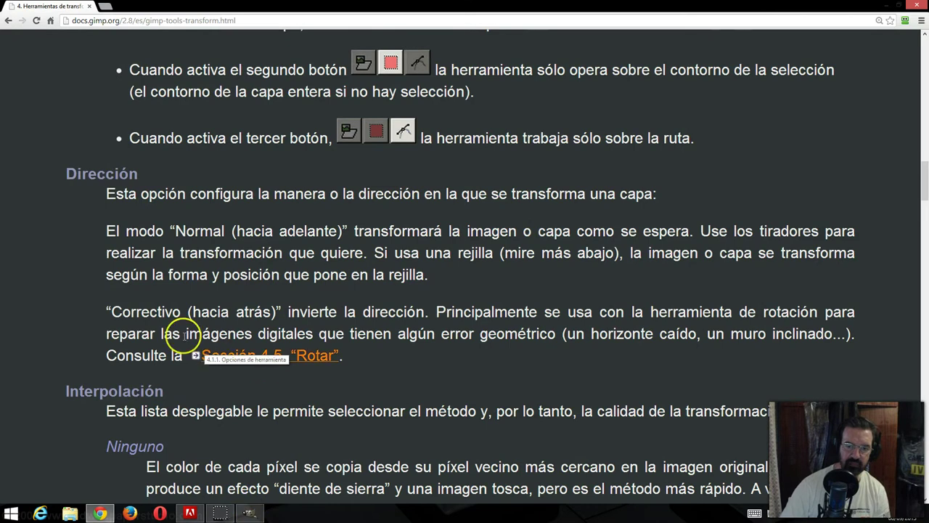
Scroll the docs to the Interpolación section (Ninguno, Lineal, Cúbica), then return to GIMP.
scroll(164, 332, "down", 1)
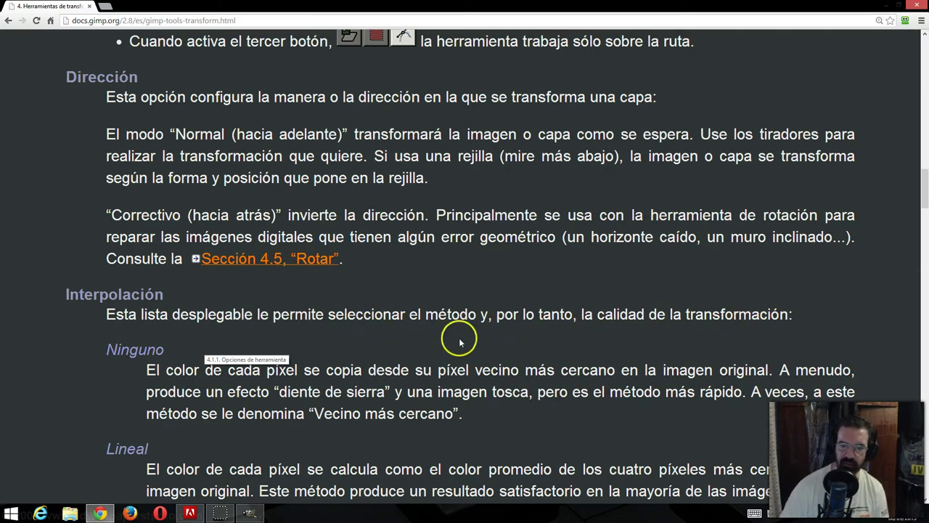
scroll(245, 332, "down", 2)
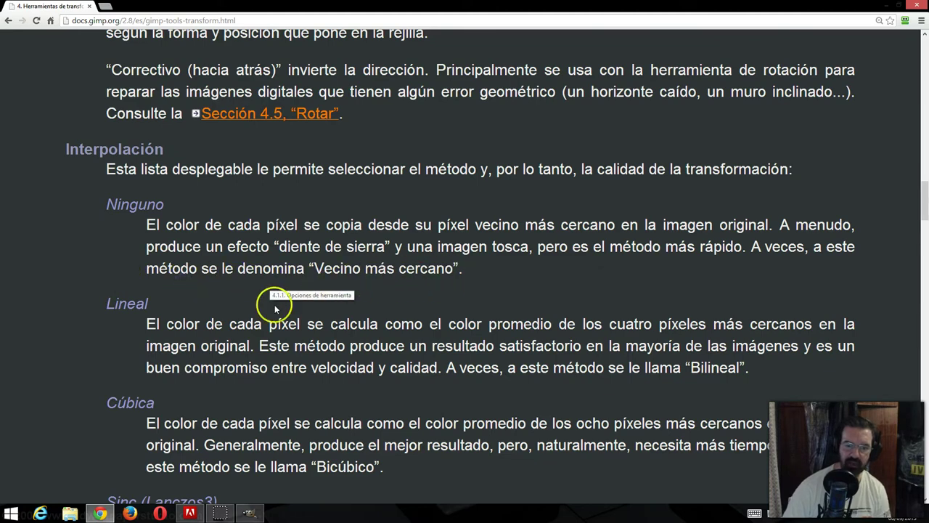
left_click(249, 514)
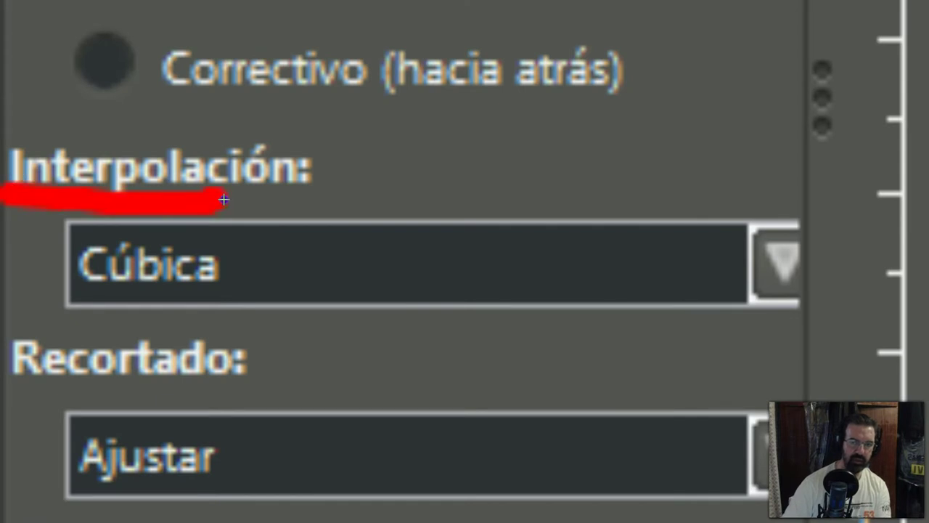
Change the Rotate tool's Interpolación from Cúbica to Ninguna.
mouse_move(268, 234)
left_mouse_down()
mouse_move(432, 303)
mouse_move(759, 251)
mouse_move(513, 227)
mouse_move(286, 227)
left_mouse_up()
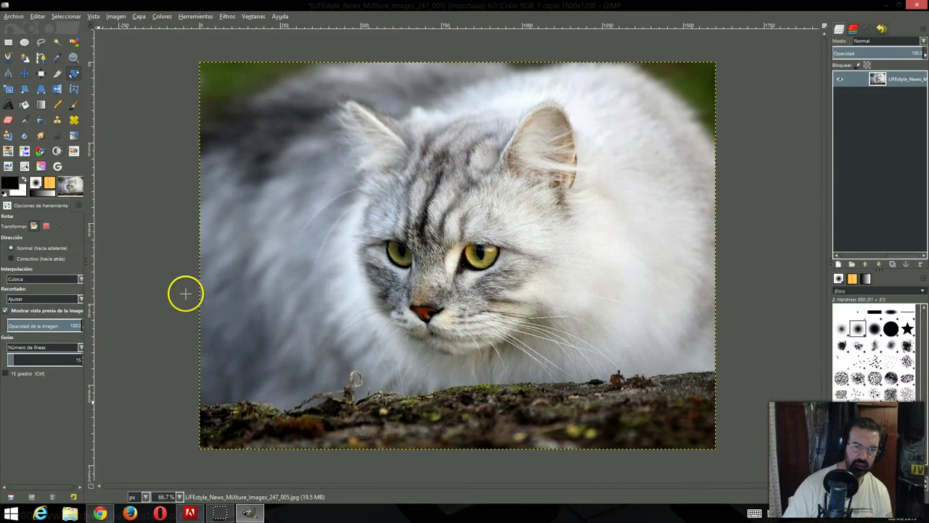
left_click(80, 280)
left_click(76, 285)
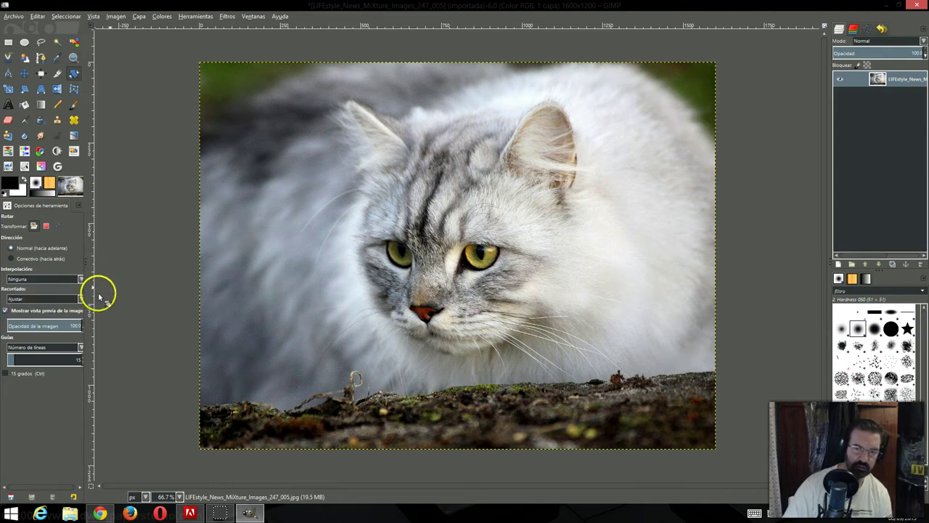
Rotate the cat photo by -20.14° with no interpolation.
left_click(325, 203)
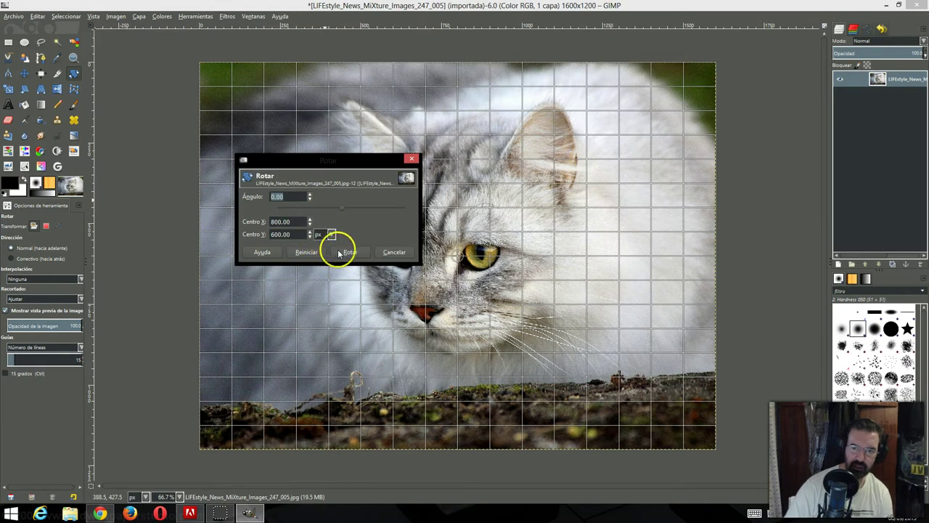
left_click_drag(341, 207, 335, 214)
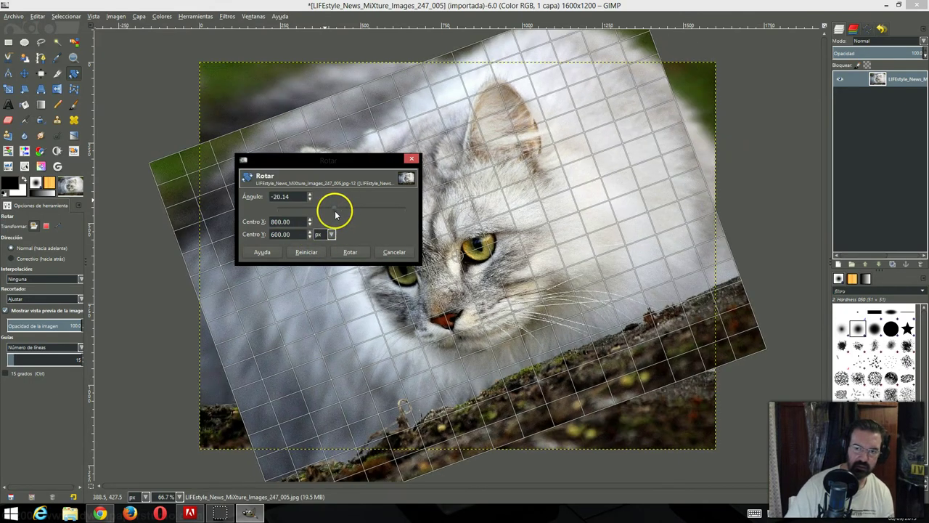
left_click(351, 253)
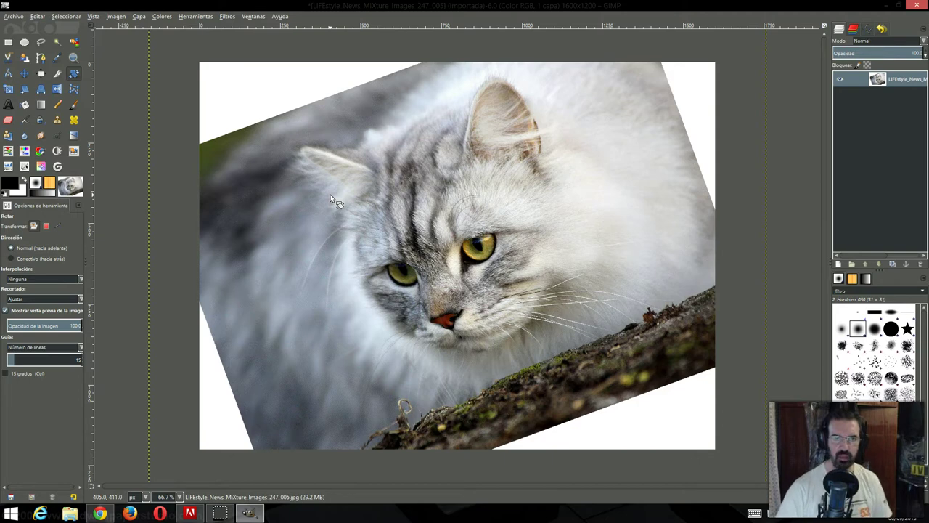
left_click(320, 187)
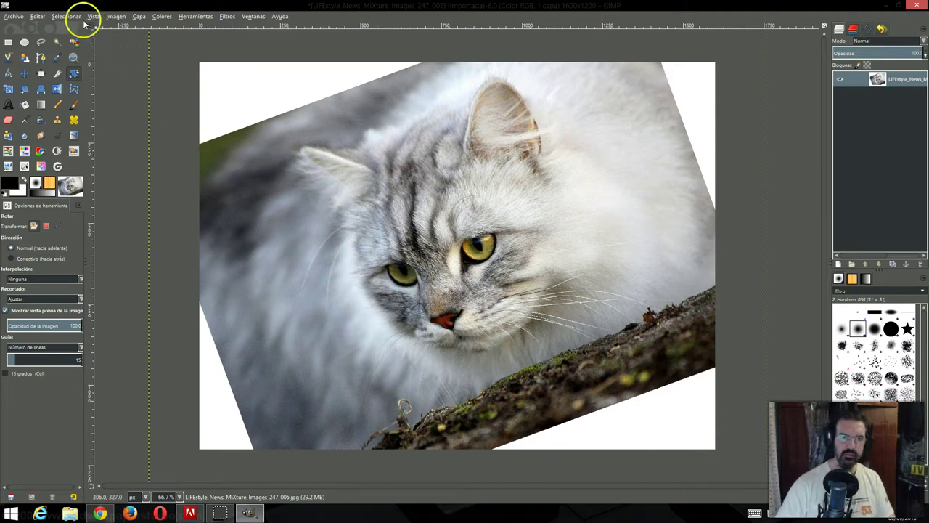
Undo the rotation and return to the Chrome docs.
left_click(38, 16)
left_click(44, 28)
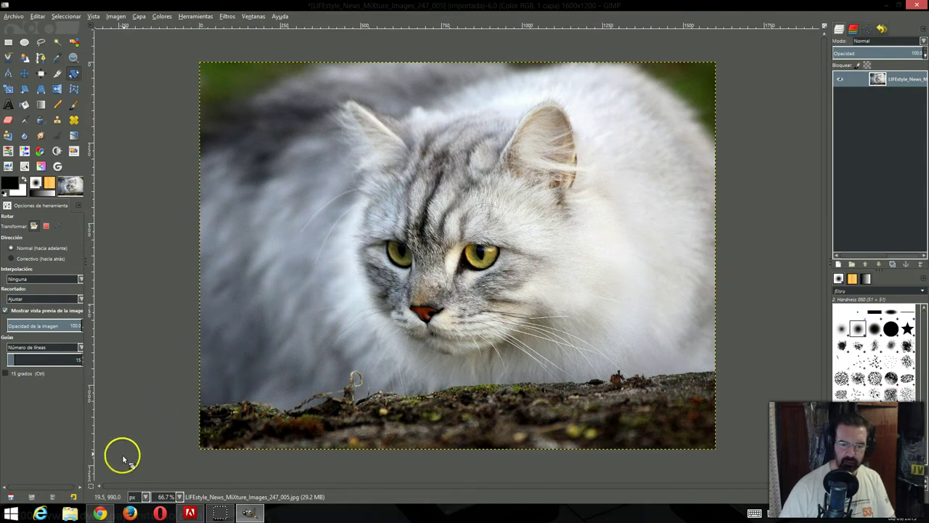
left_click(100, 514)
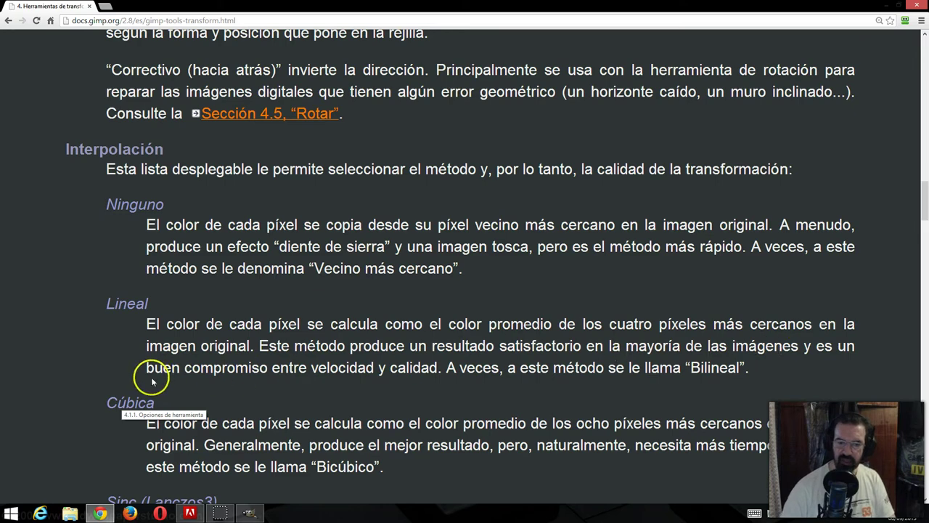
Scroll the docs to Sinc (Lanczos3) and Recortar, then return to GIMP.
scroll(178, 366, "down", 3)
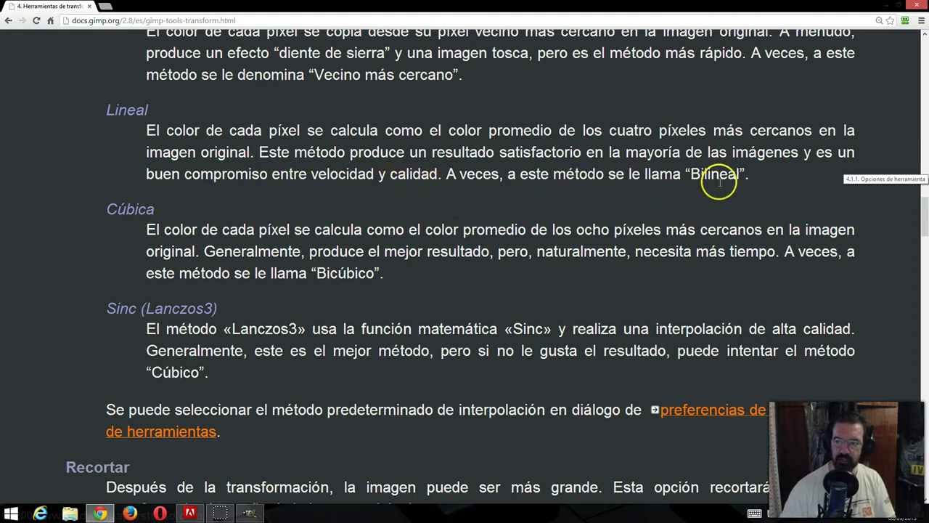
left_click(249, 513)
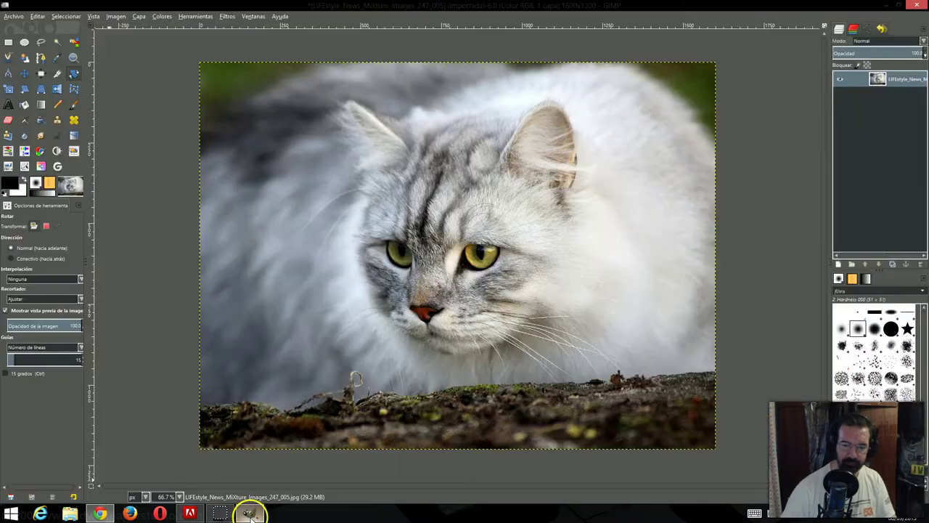
Rotate the cat photo -15° with Lineal interpolation.
left_click(81, 280)
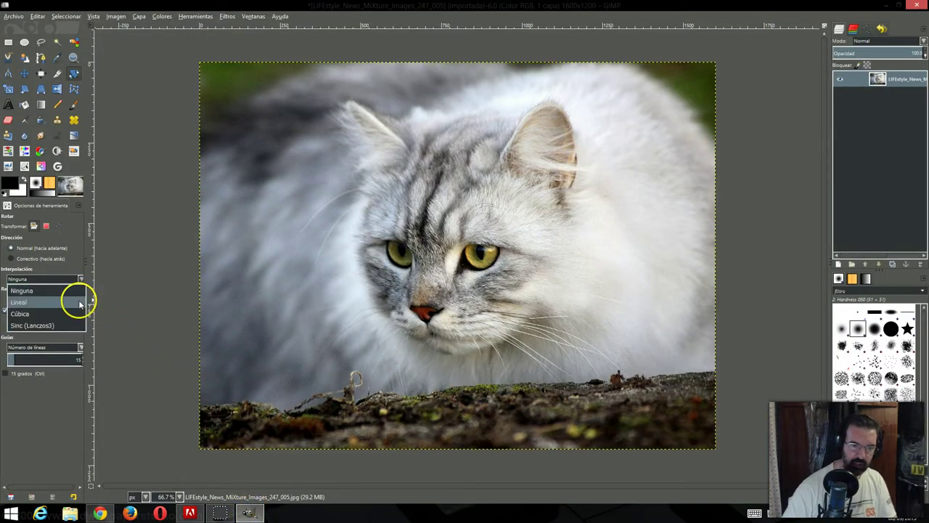
left_click(80, 302)
left_click(262, 201)
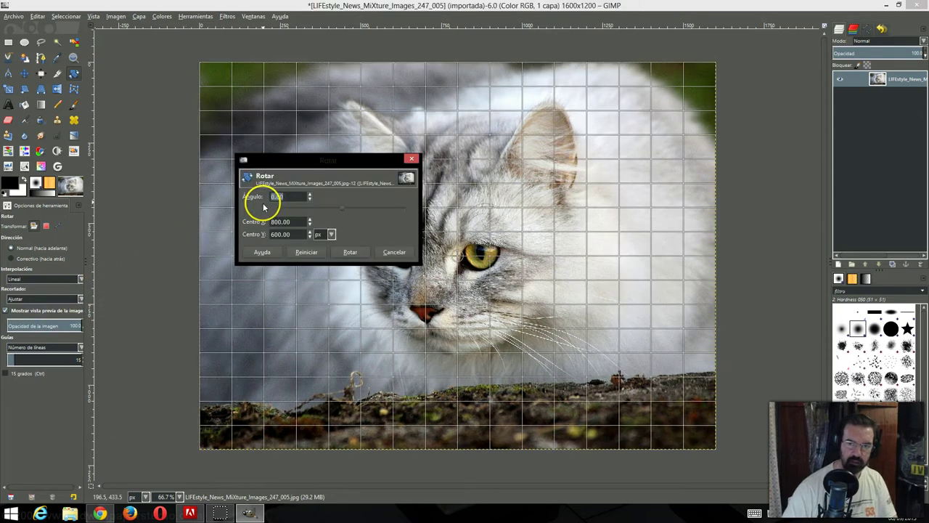
left_click(336, 209)
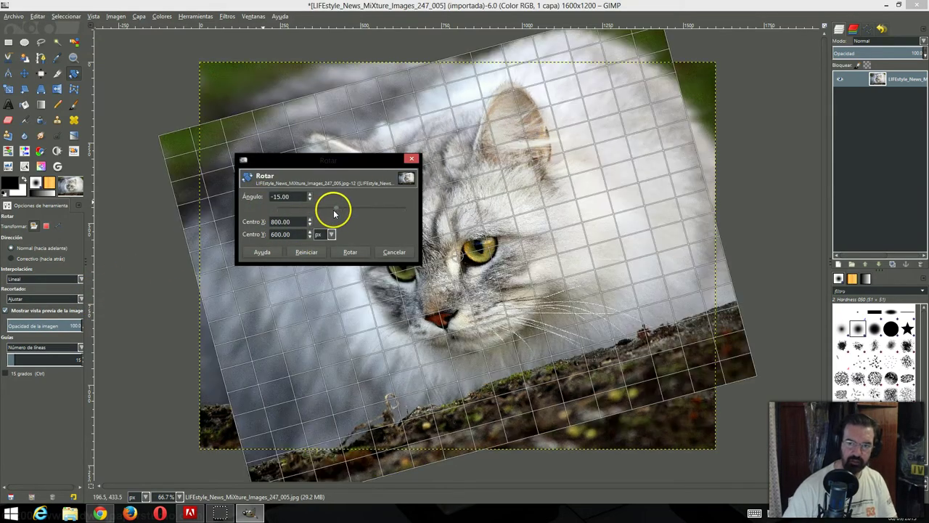
left_click(352, 252)
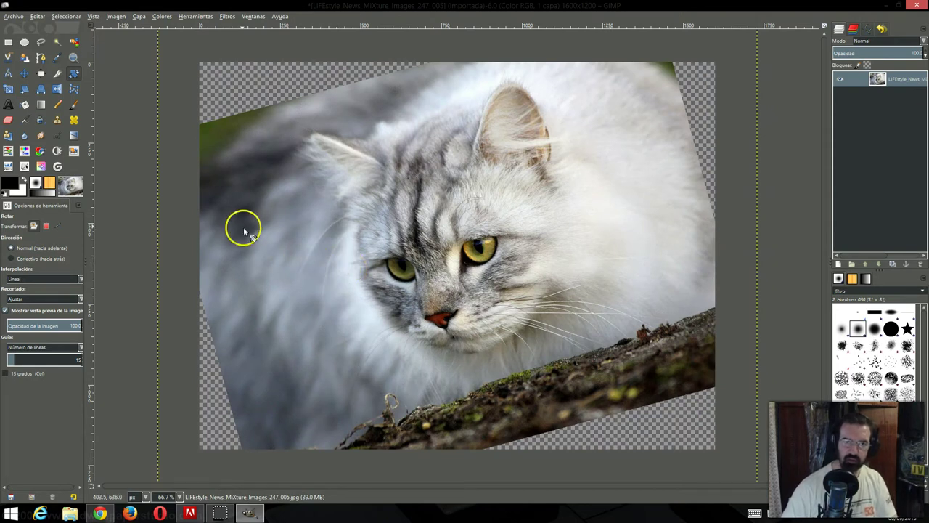
Revert to [Imagen Base] in Undo History and return to the GIMP docs in Chrome.
left_click(885, 31)
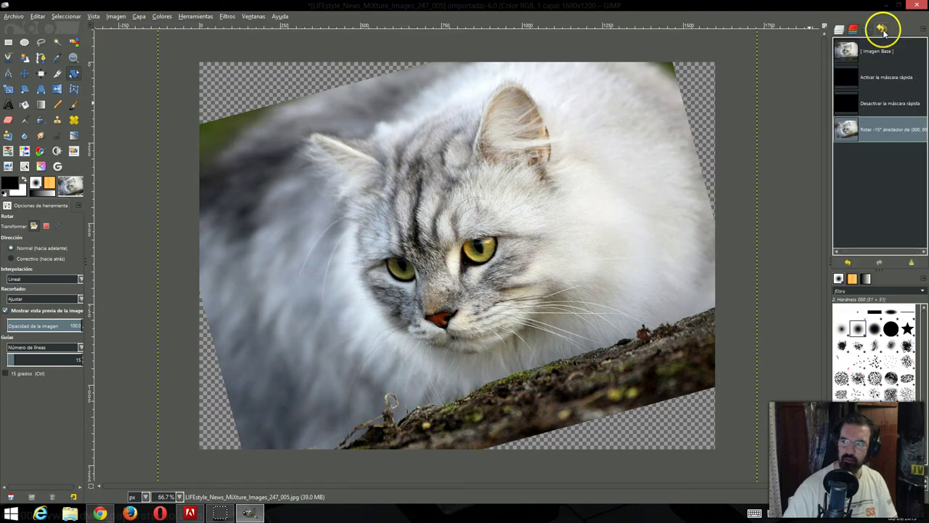
left_click(881, 47)
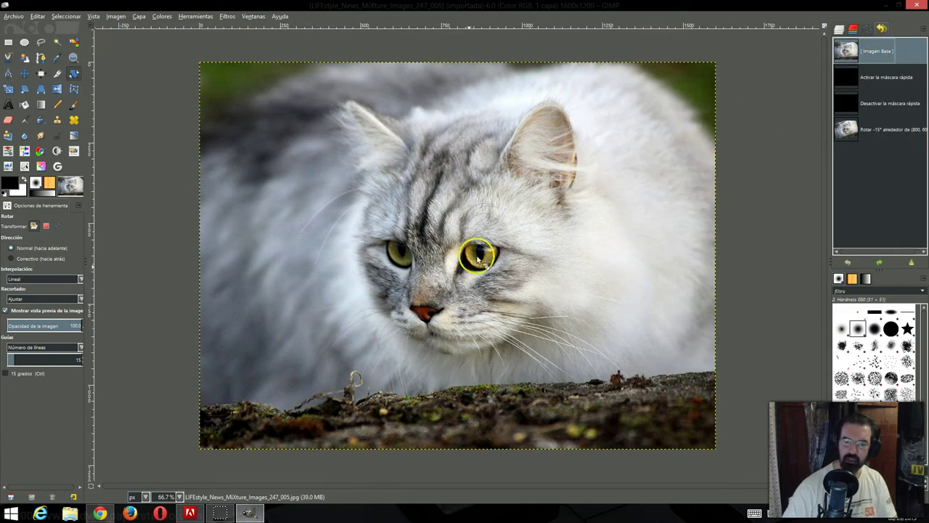
left_click(100, 513)
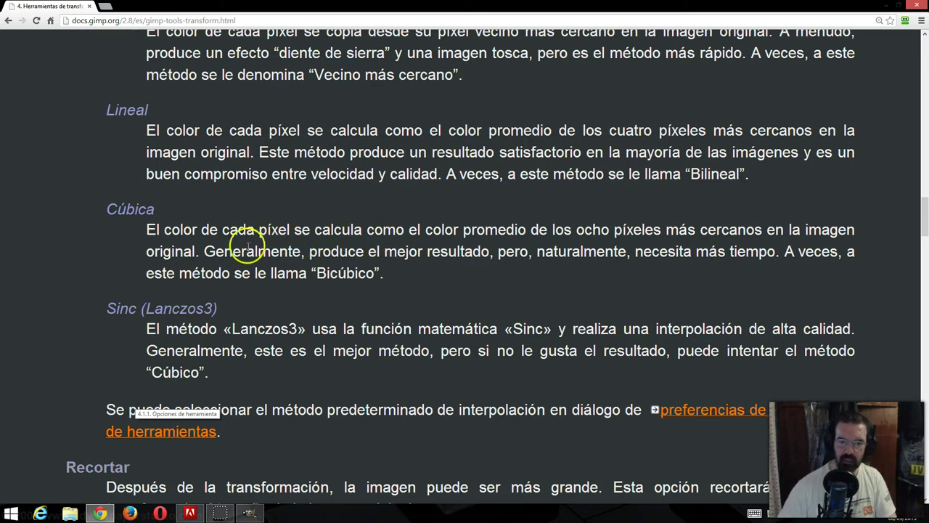
left_click_drag(244, 247, 431, 264)
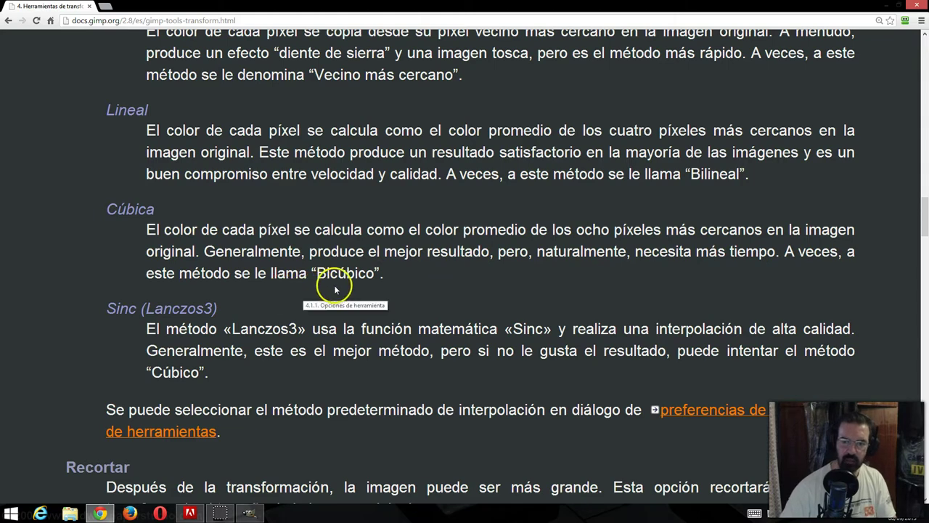
Bring the GIMP image window forward and set Rotate interpolation to Cúbica.
left_click(249, 513)
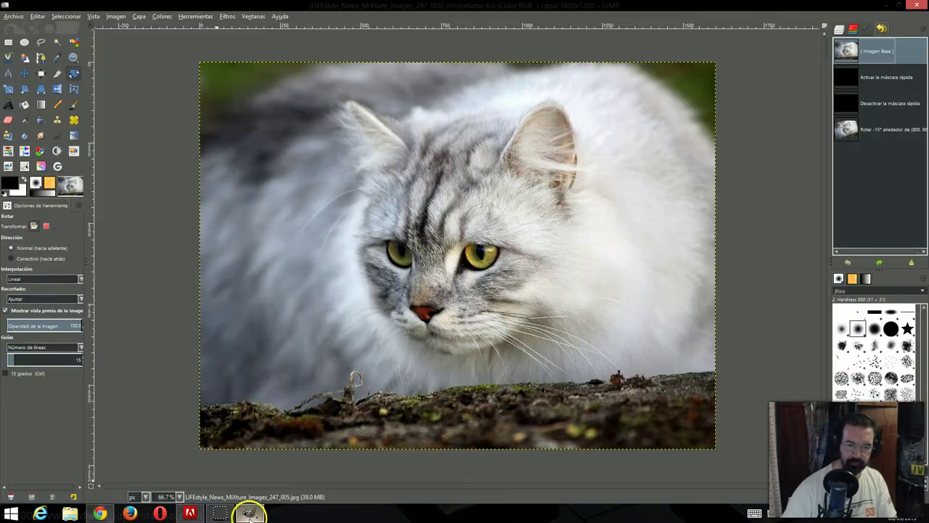
left_click(79, 278)
left_click(76, 315)
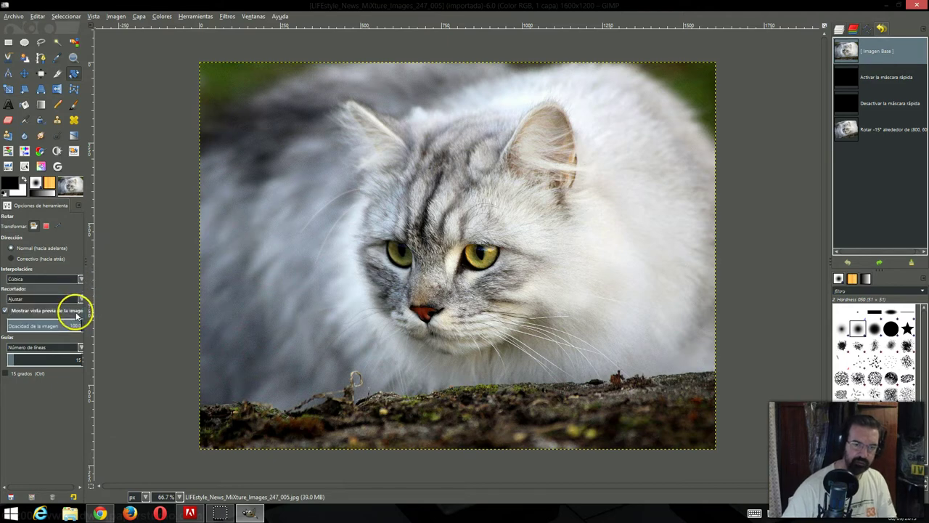
Rotate the cat photo -15°, revert to the original image, and return to the docs.
left_click(293, 183)
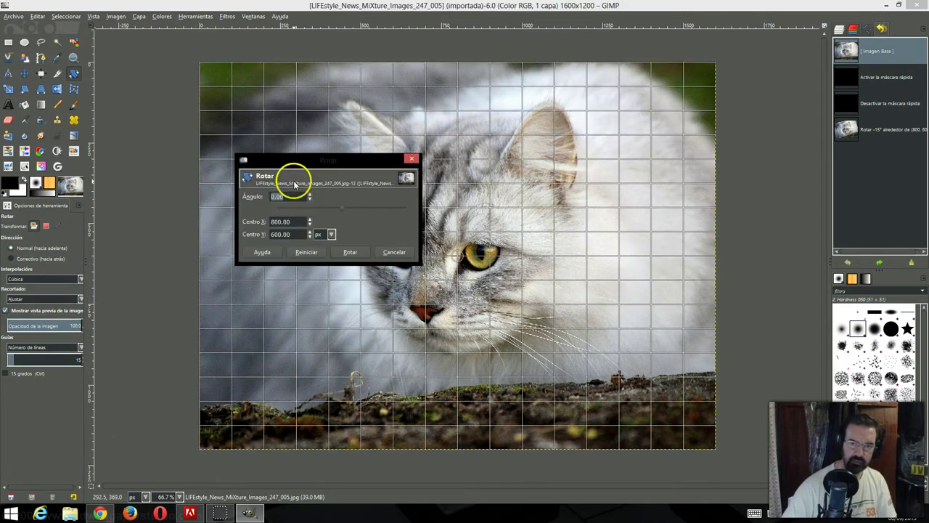
left_click(315, 212)
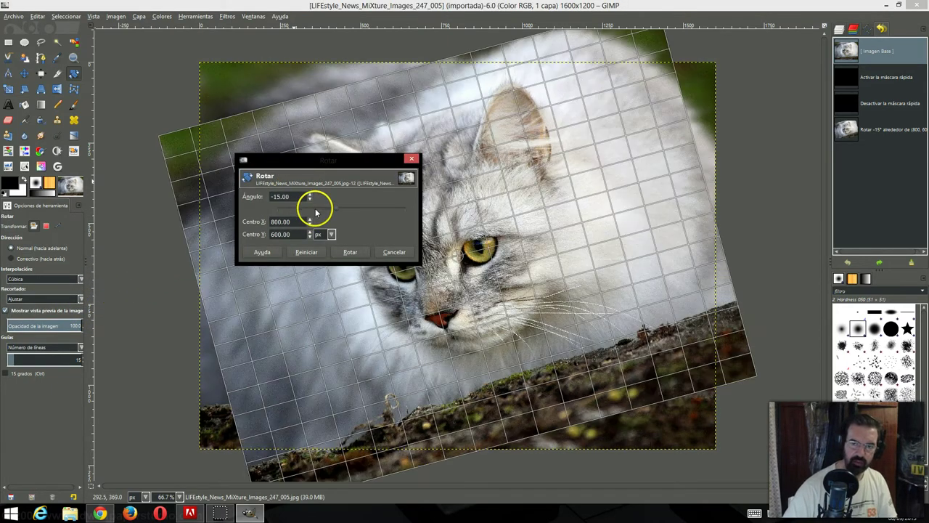
left_click(354, 252)
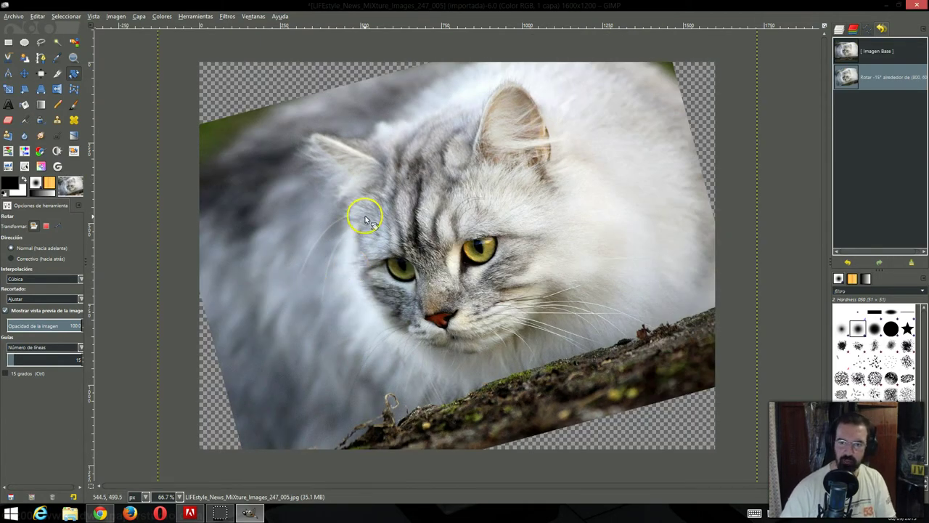
left_click(871, 50)
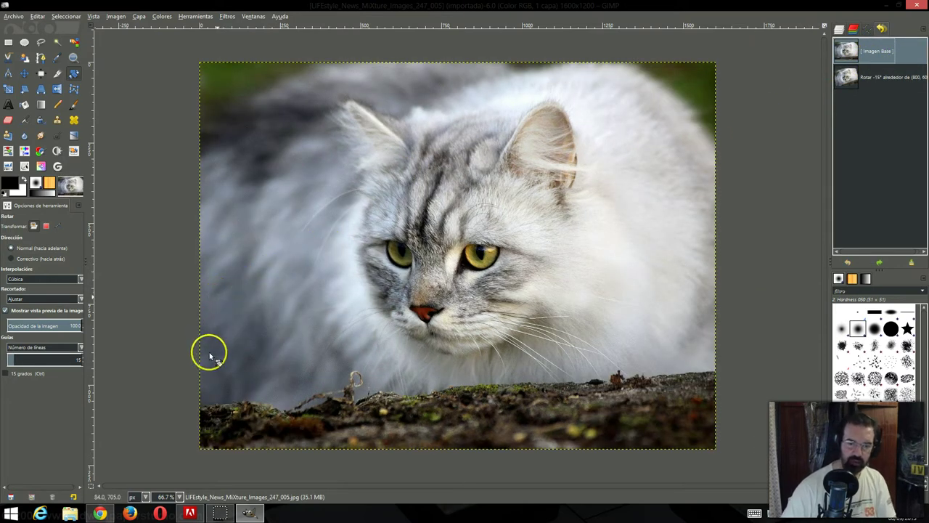
left_click(102, 513)
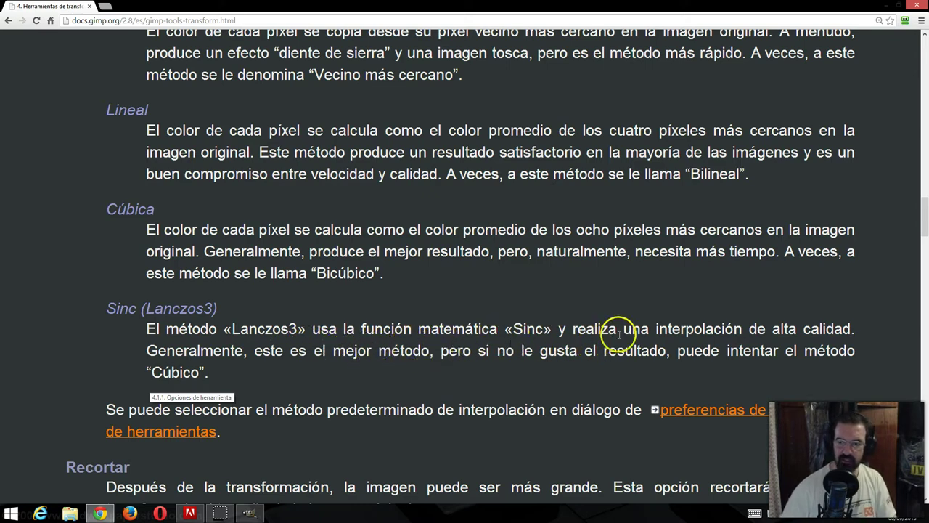
Scroll the docs down to the Recortar section and its Figura 14.101 example.
scroll(589, 305, "down", 2)
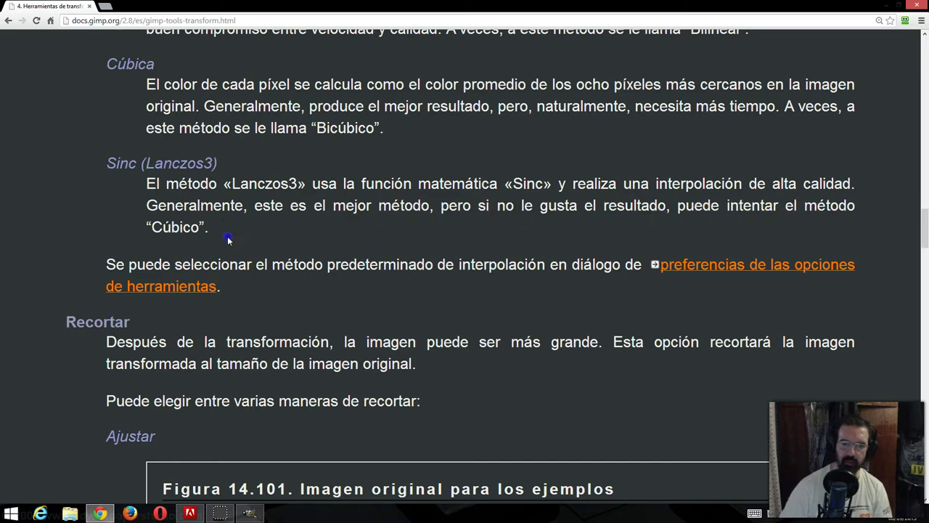
left_click(249, 514)
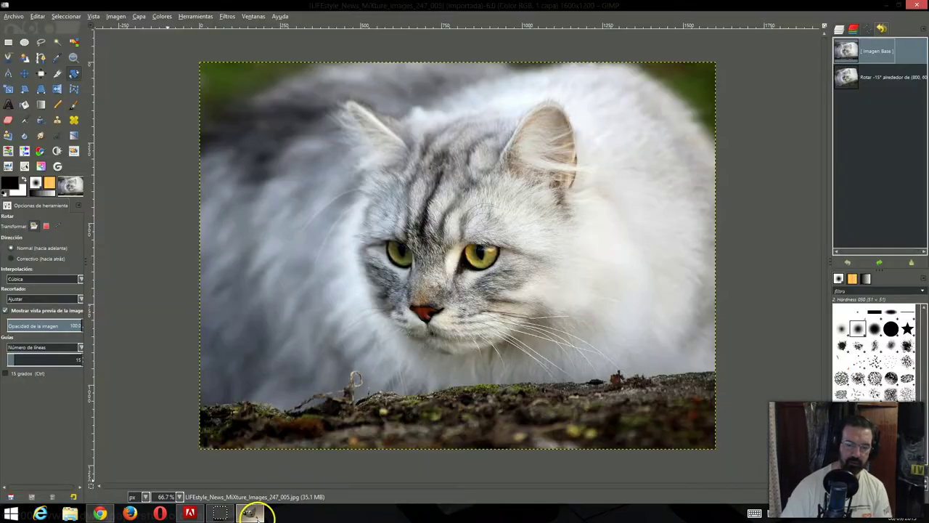
left_click(80, 279)
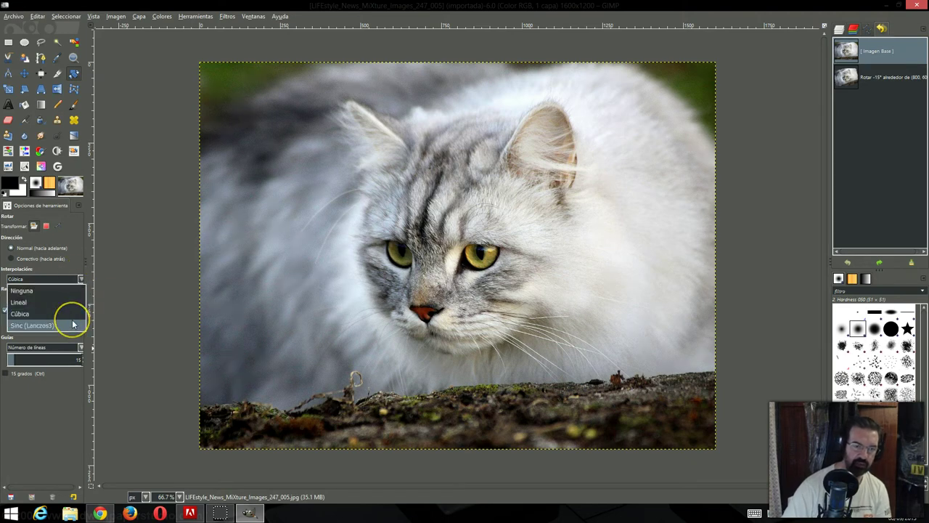
left_click(72, 326)
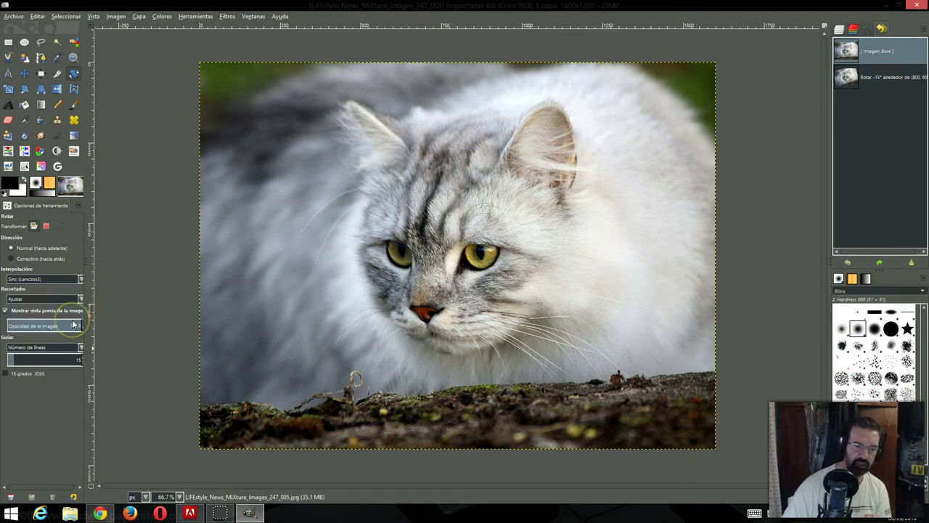
left_click(365, 217)
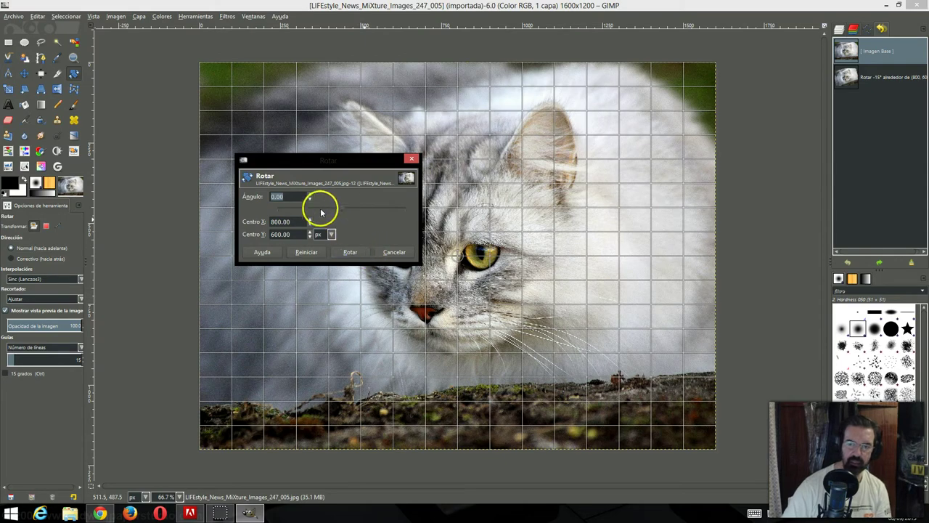
type("-15")
key("Tab")
left_click(349, 251)
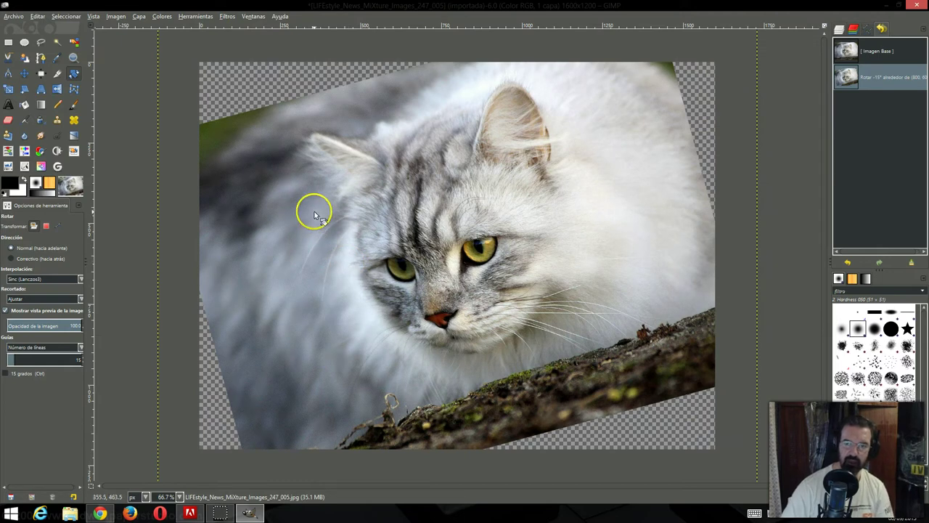
left_click(871, 54)
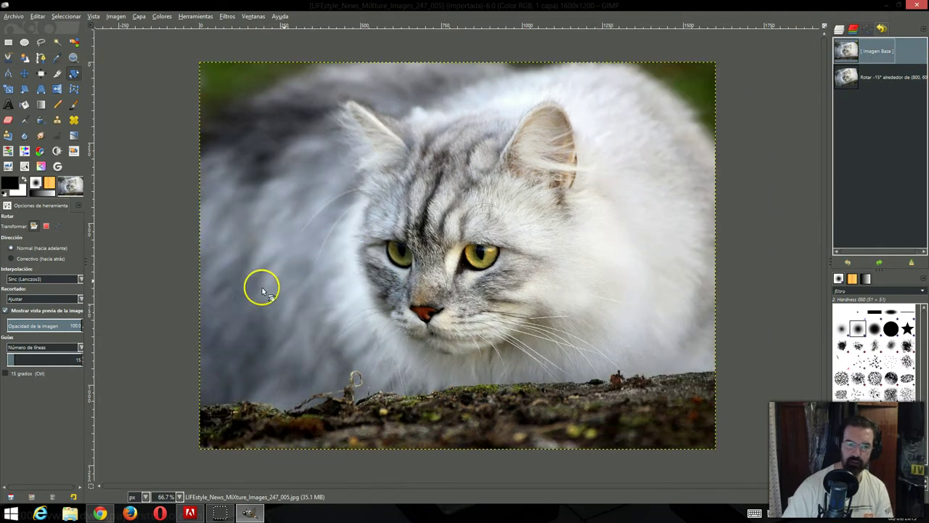
left_click(81, 281)
left_click(70, 314)
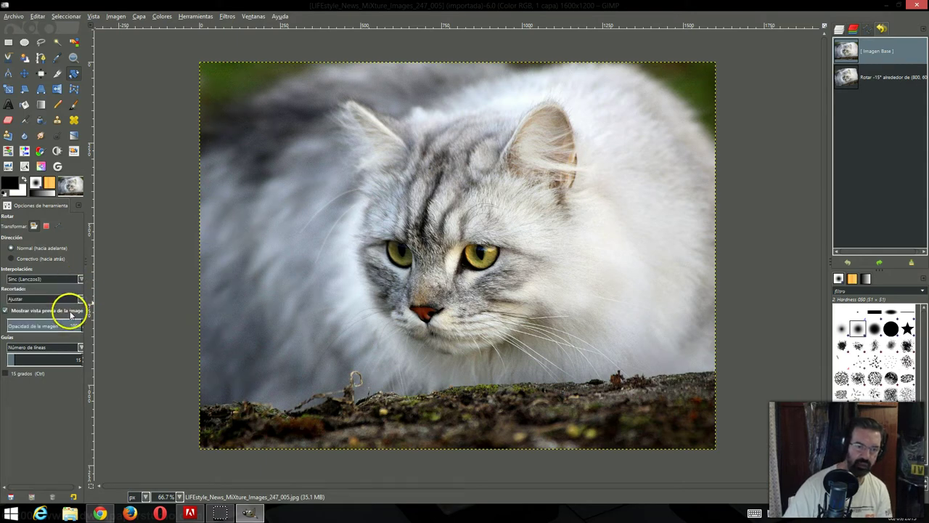
Bring back the Chrome docs page covering Cúbica, Sinc (Lanczos3) and Recortar.
left_click(101, 513)
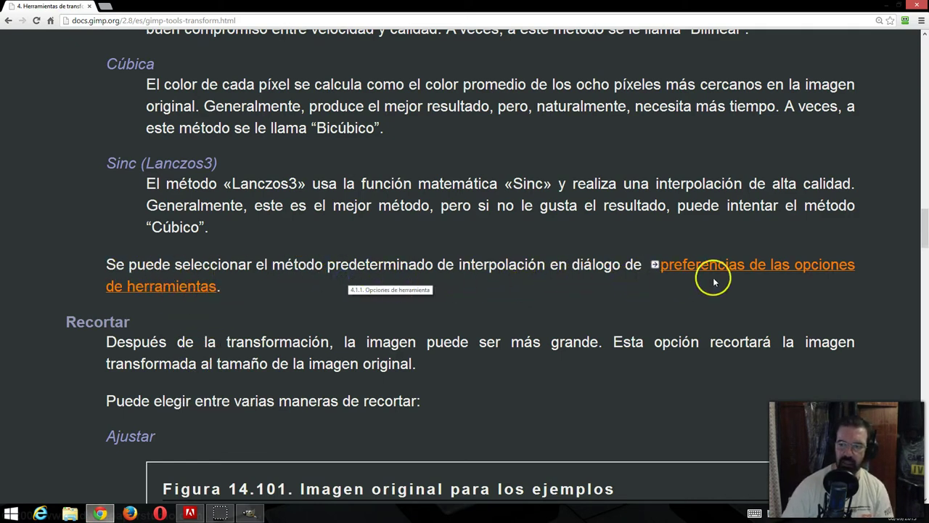
Confirm Preferencias > Opciones de herramienta keeps Cúbica as default interpolation, then return to the docs.
left_click(249, 513)
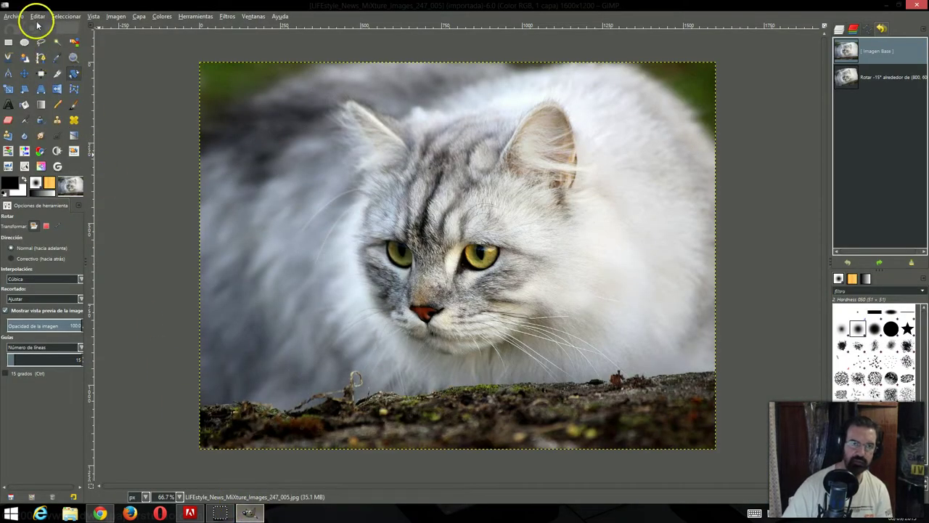
left_click(36, 17)
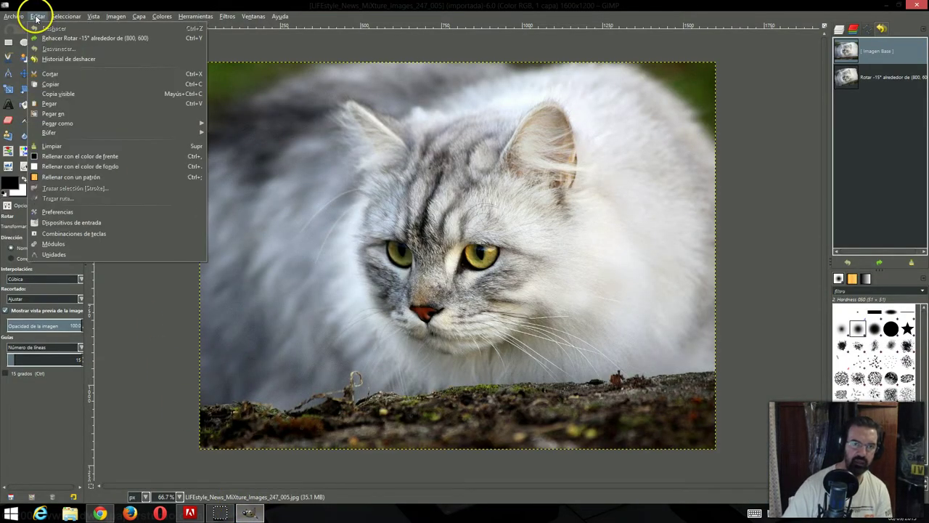
left_click(53, 212)
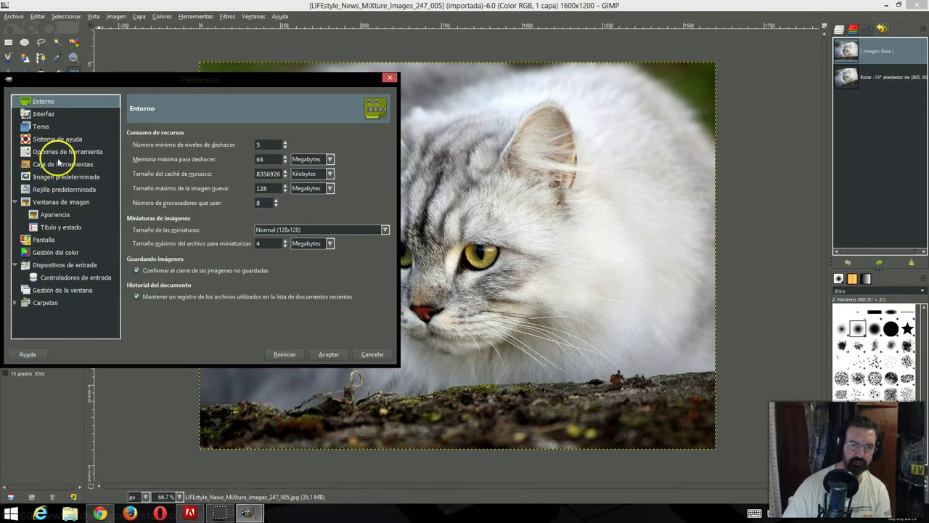
left_click(58, 153)
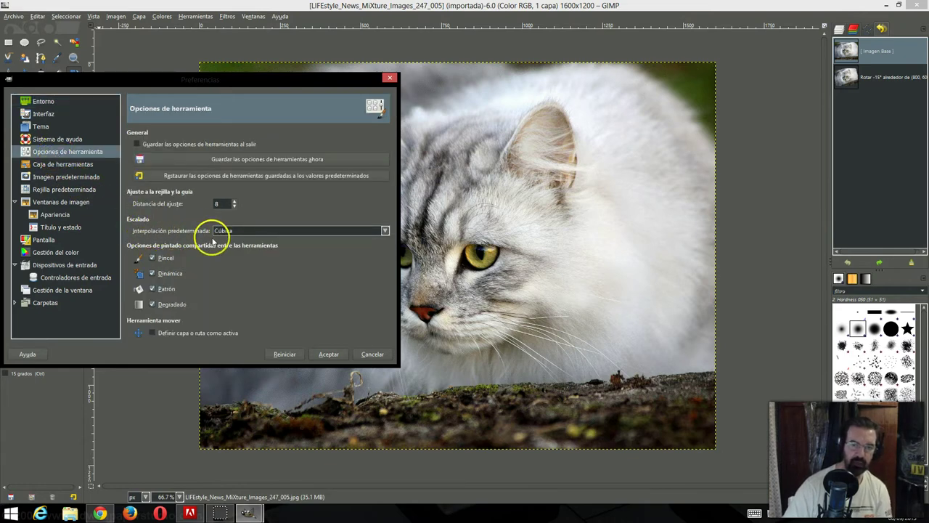
left_click(385, 231)
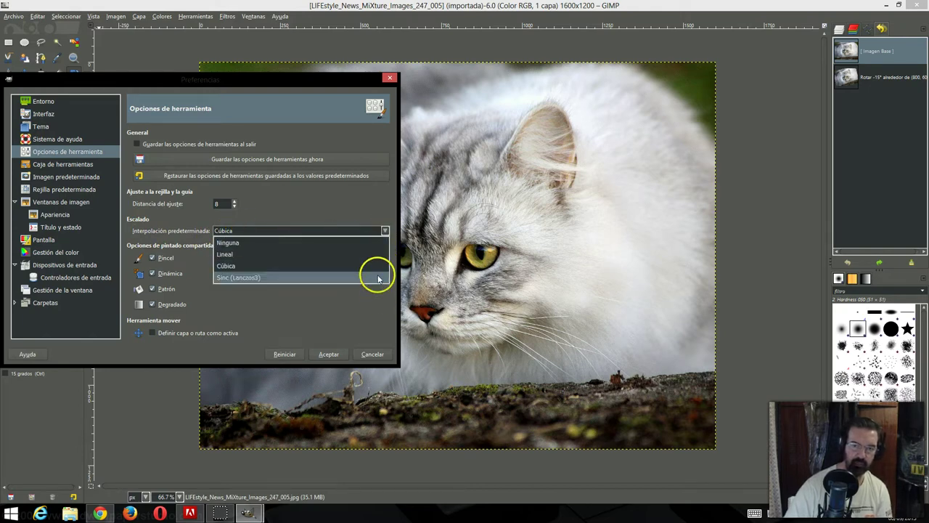
left_click(373, 266)
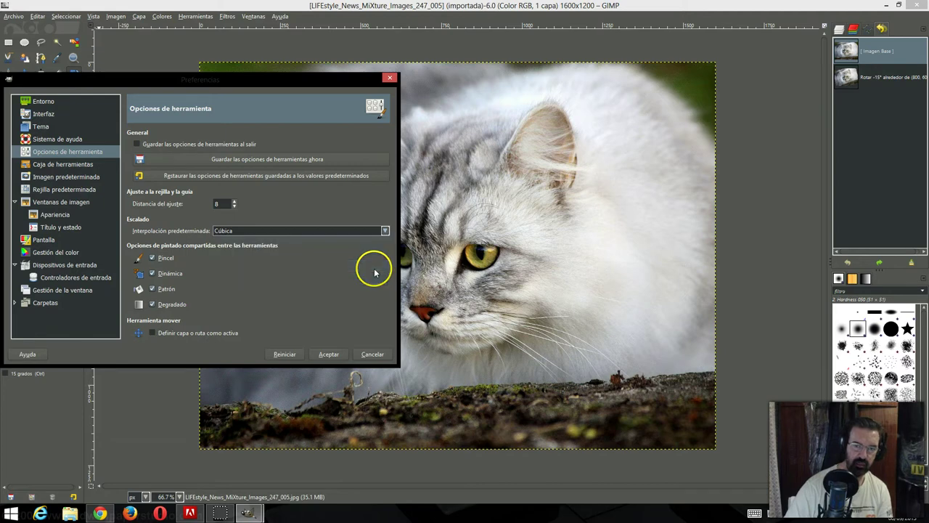
left_click(329, 354)
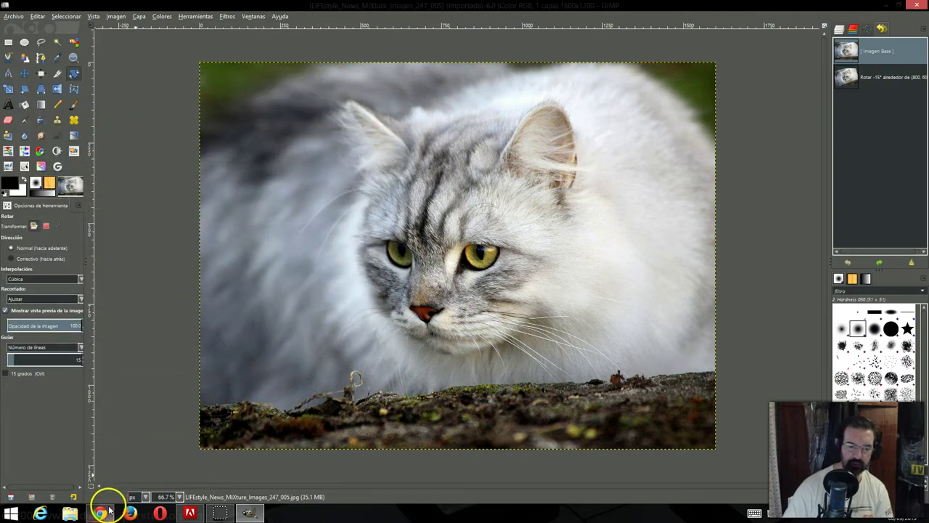
left_click(101, 512)
Scroll the docs past Figura 14.101 and the Ajustar explanation down to Figura 14.102 «Recortar».
scroll(70, 353, "down", 2)
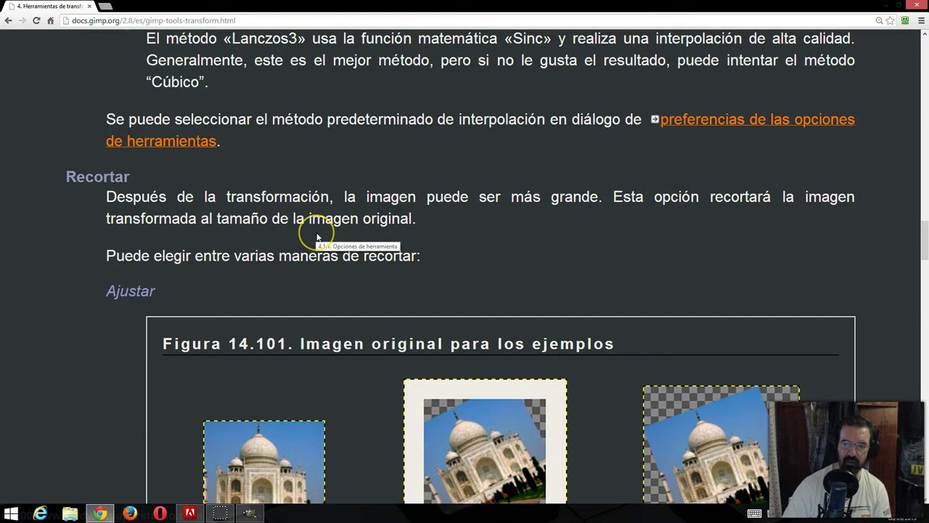
scroll(317, 236, "down", 1)
scroll(208, 246, "down", 2)
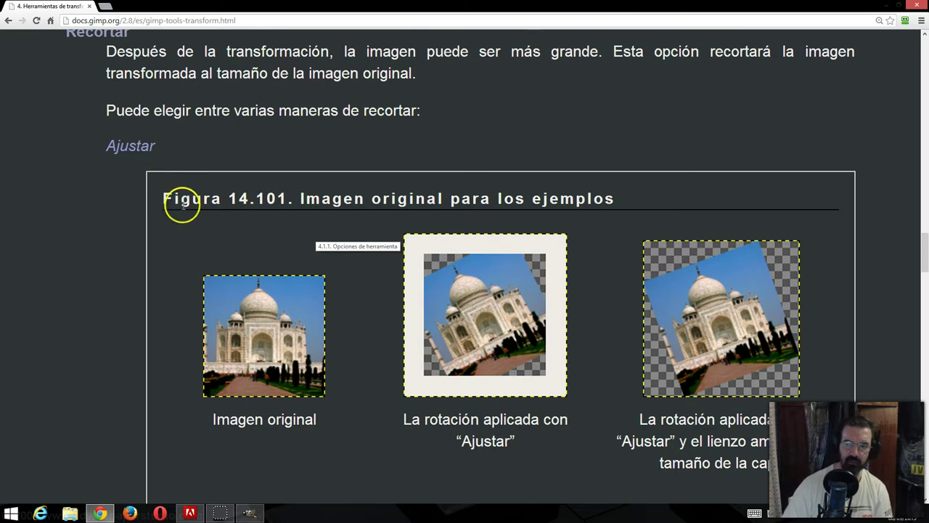
scroll(207, 232, "down", 2)
scroll(209, 234, "down", 3)
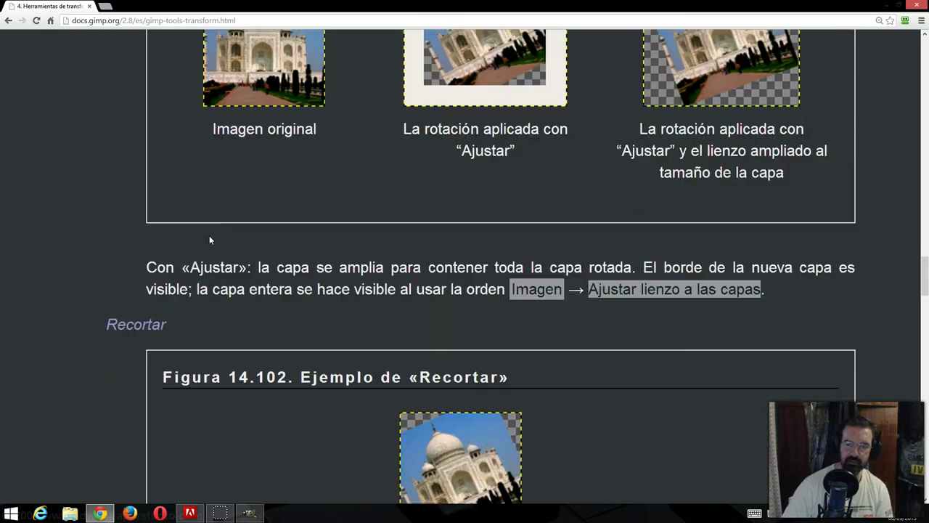
scroll(209, 235, "down", 2)
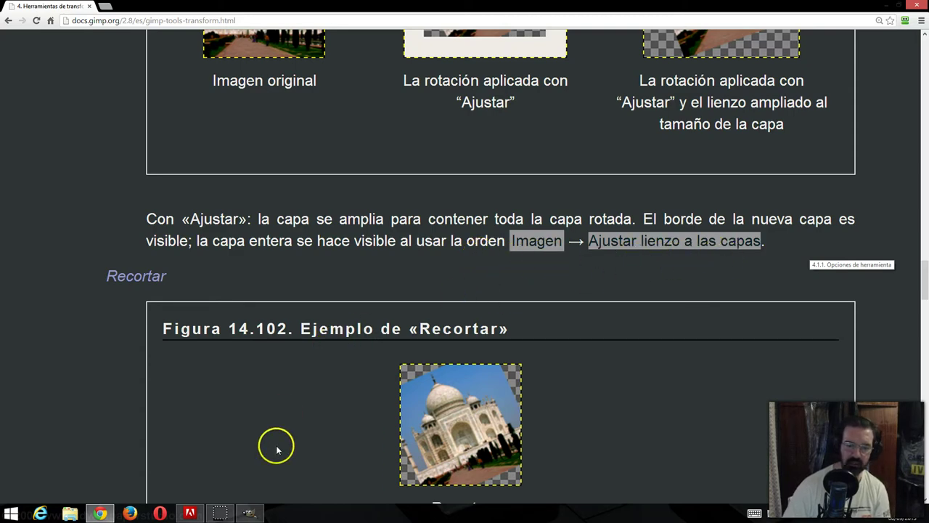
Apply a 0° rotation, then rotate the cat photo -15°.
left_click(250, 512)
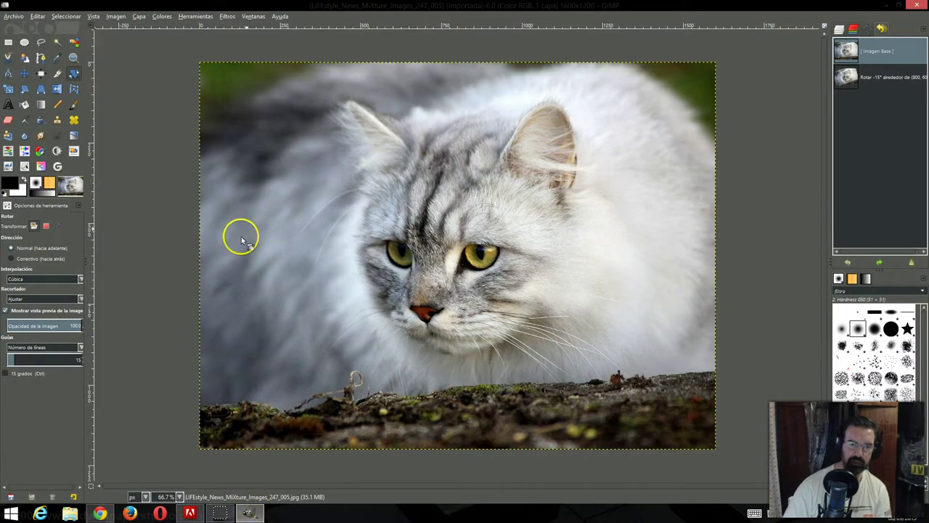
left_click(263, 213)
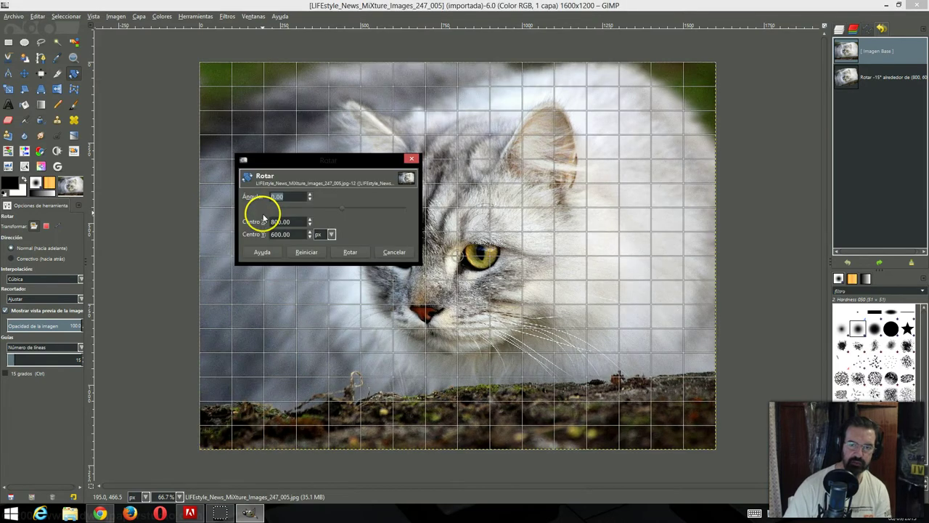
left_click(350, 251)
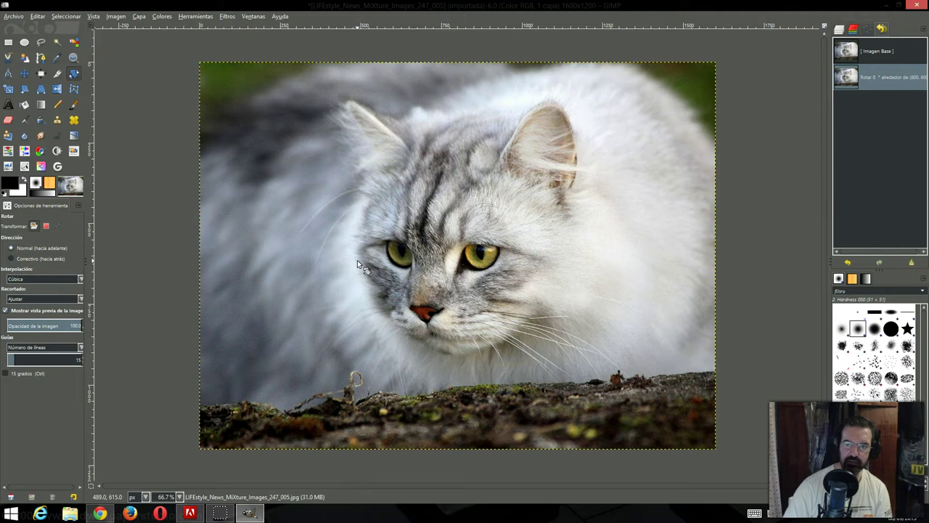
left_click(357, 259)
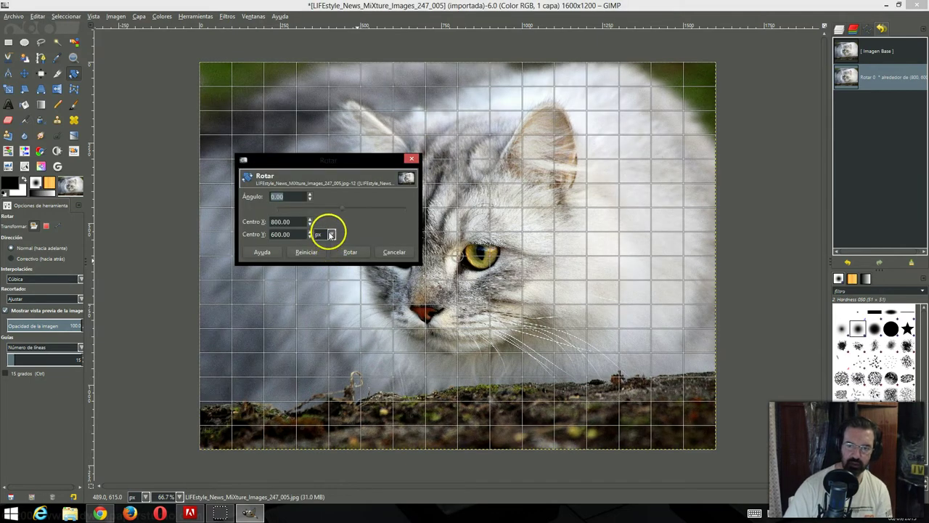
left_click(326, 208)
left_click(350, 251)
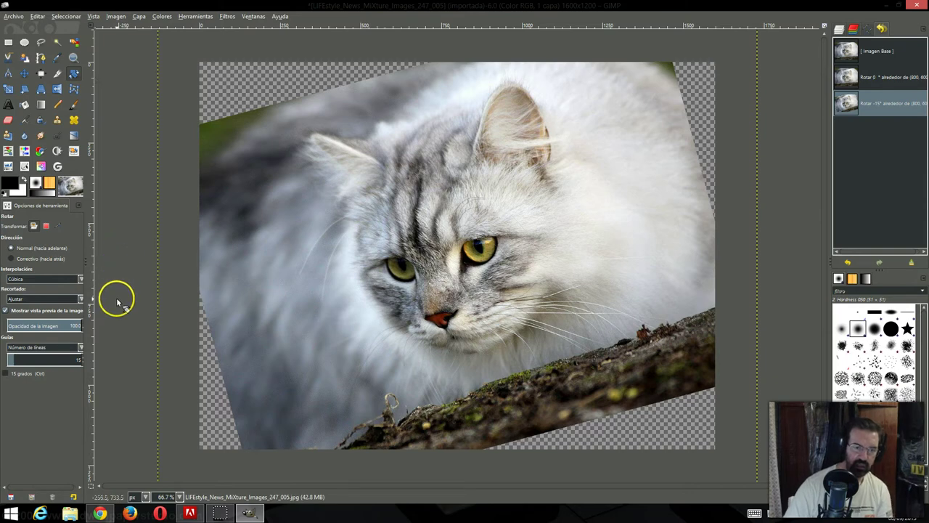
Fit the canvas to the layers (1850×1574), view at 50%, then revert to [Imagen Base].
left_click(116, 16)
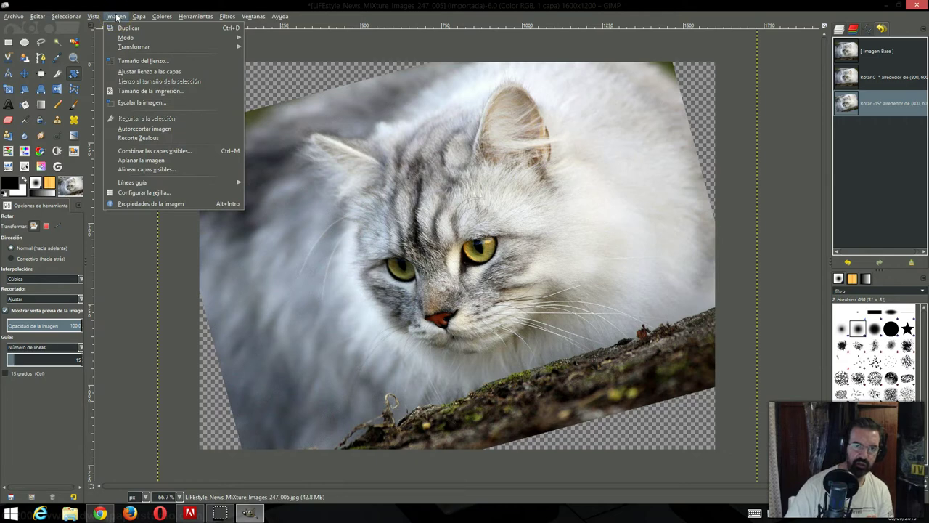
left_click(124, 71)
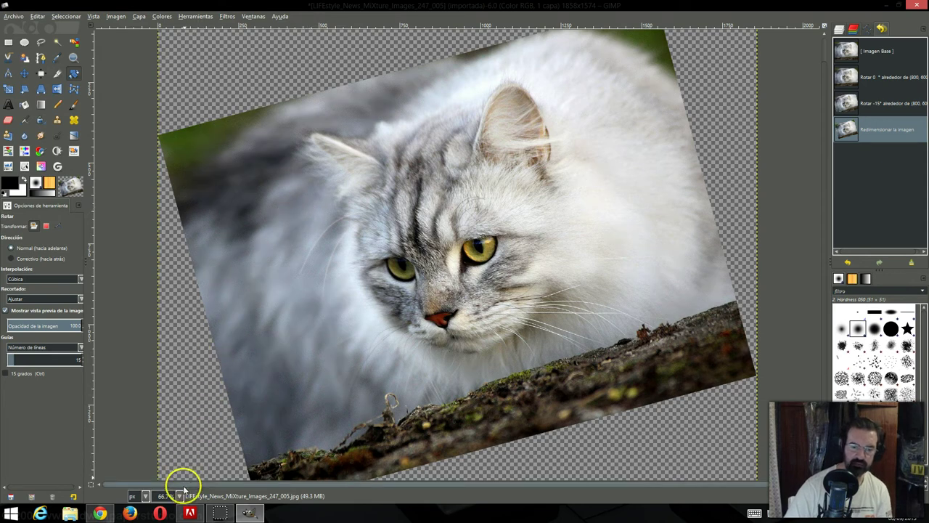
left_click(180, 497)
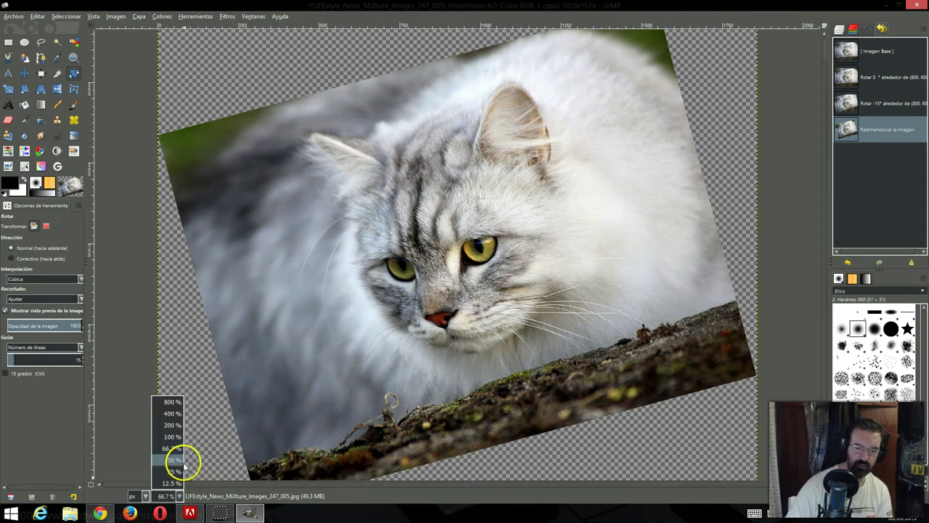
left_click(181, 460)
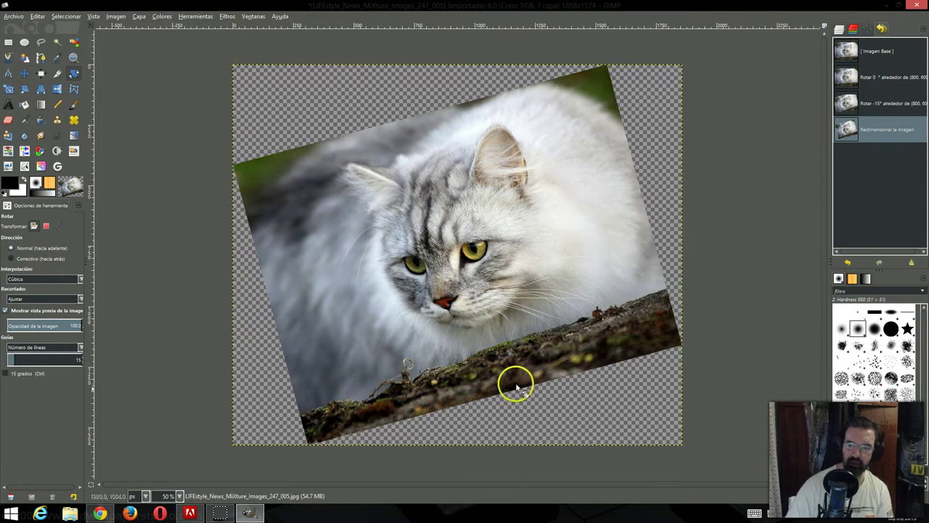
left_click(892, 52)
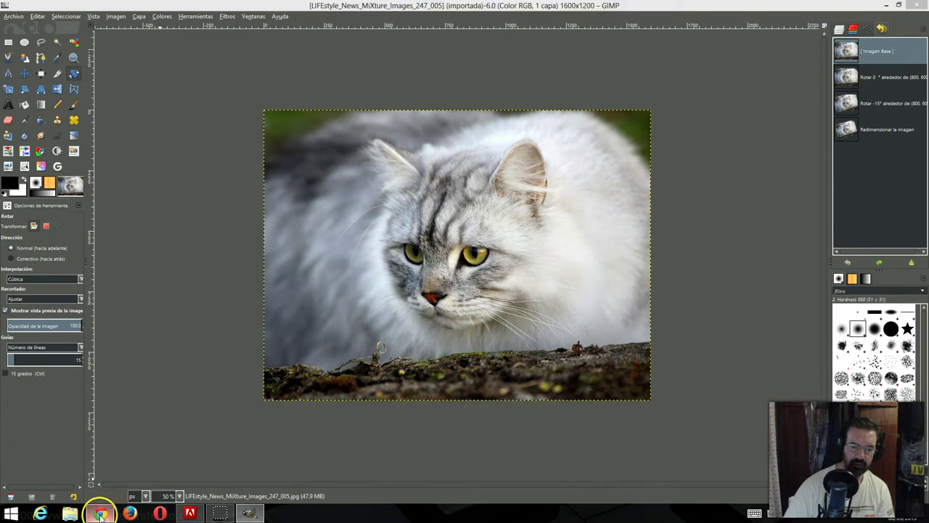
Scroll the docs to Figura 14.102 «Recortar», then bring GIMP back to the front.
left_click(101, 511)
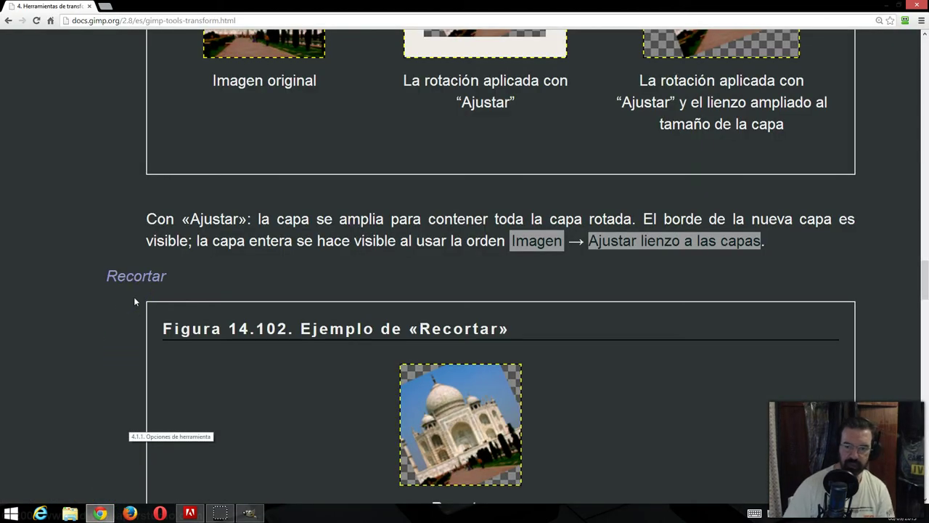
scroll(134, 296, "down", 1)
scroll(135, 296, "down", 2)
scroll(135, 296, "down", 1)
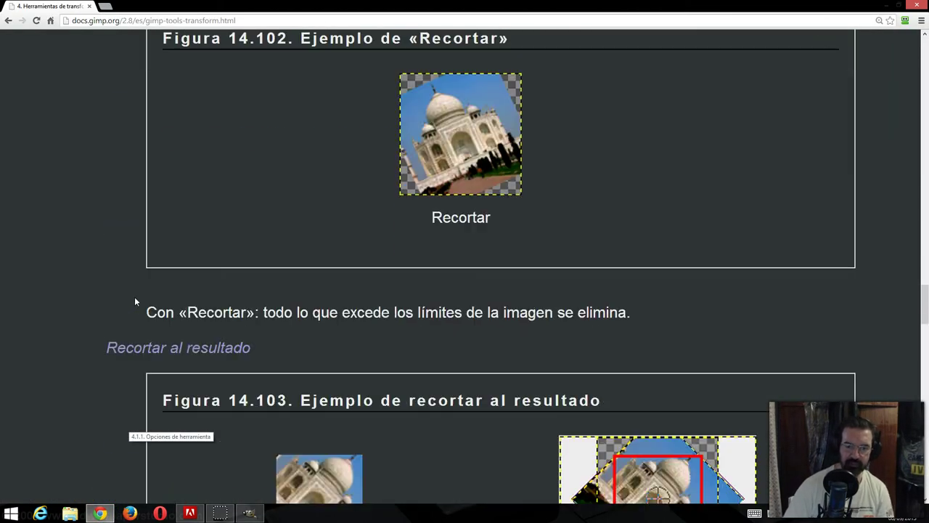
left_click(149, 304)
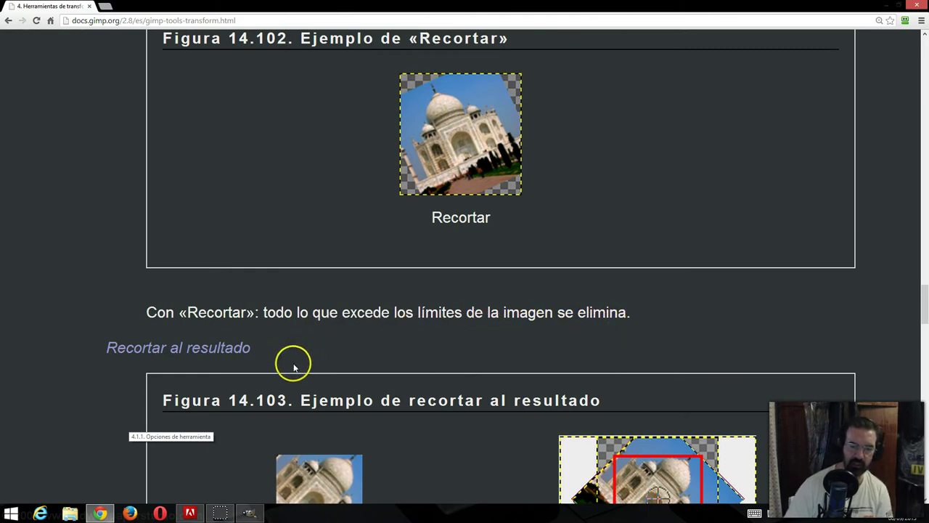
left_click(248, 514)
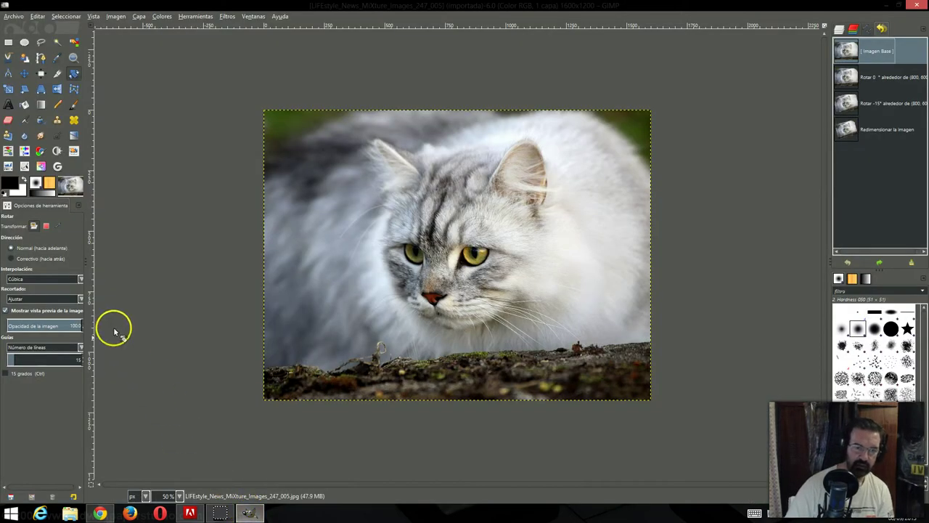
Show the Recortado clipping modes (Ajustar, Recortar, Recortar al resultado, Recortar con aspecto), leaving Ajustar selected.
left_click(80, 299)
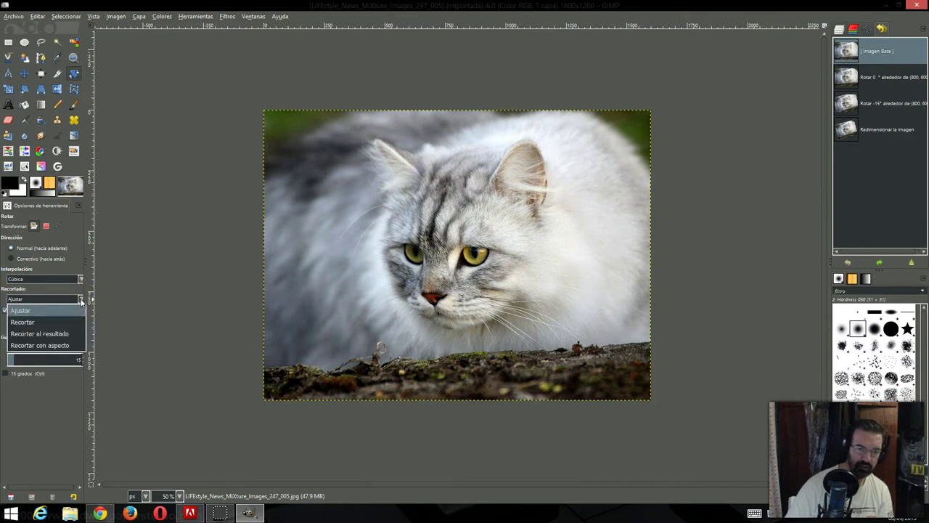
left_click(58, 296)
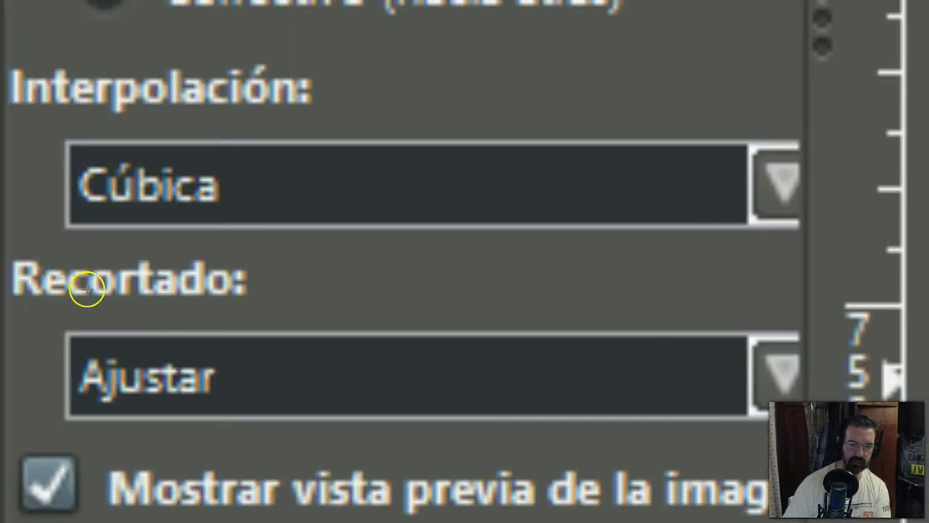
left_click_drag(33, 294, 180, 308)
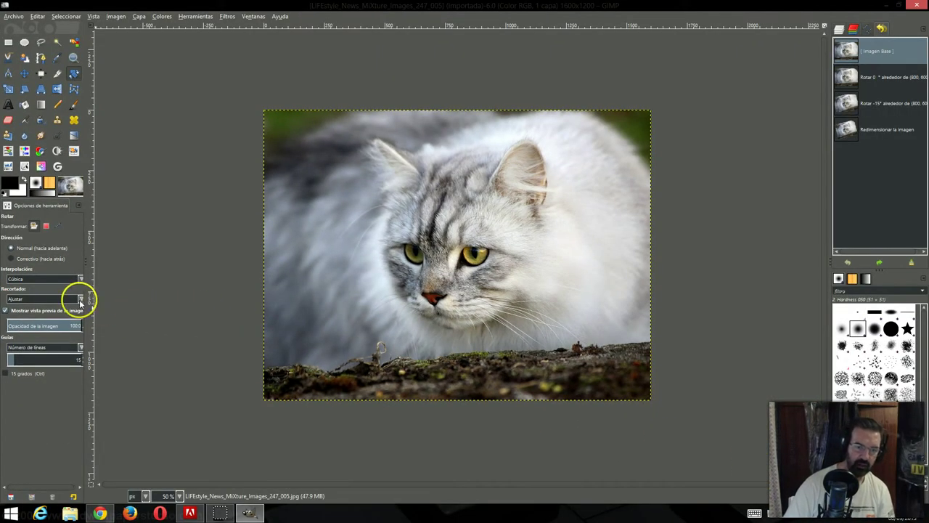
left_click(80, 299)
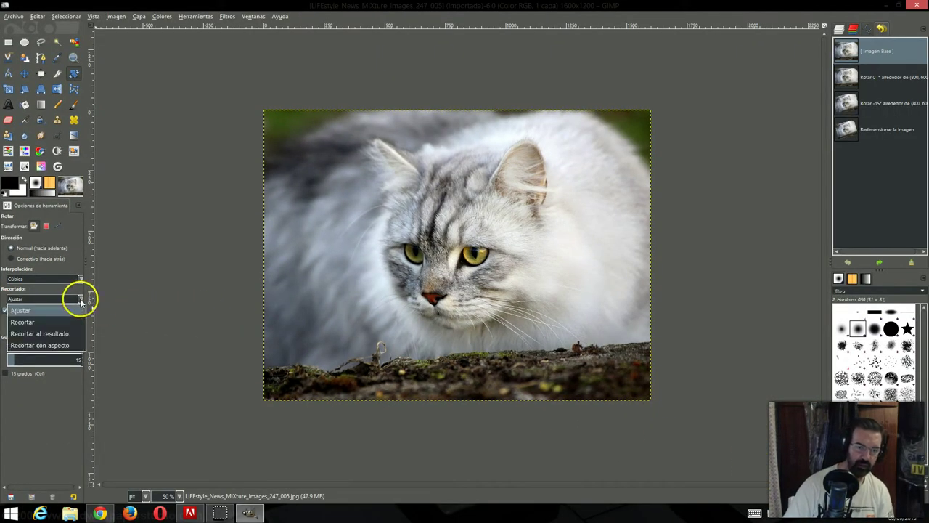
Set clipping to Recortar and rotate the cat photo -15°.
left_click(72, 321)
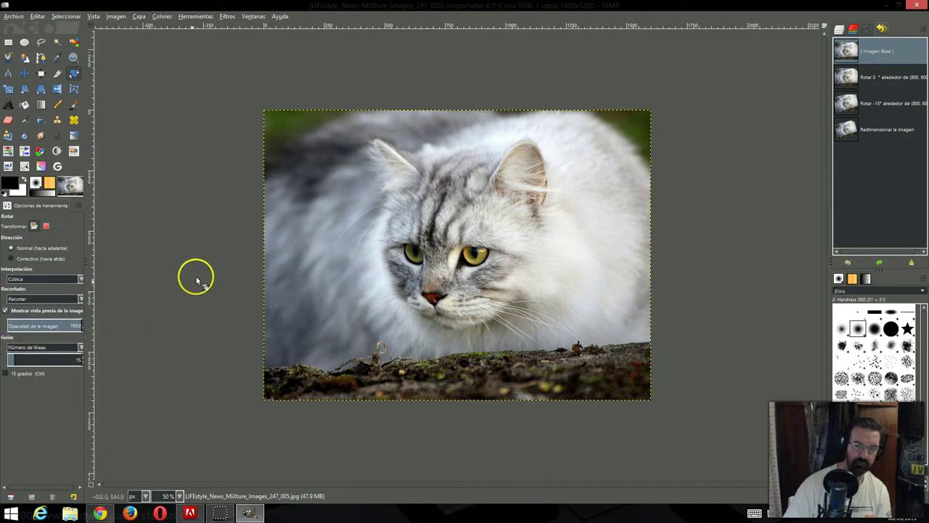
left_click(388, 226)
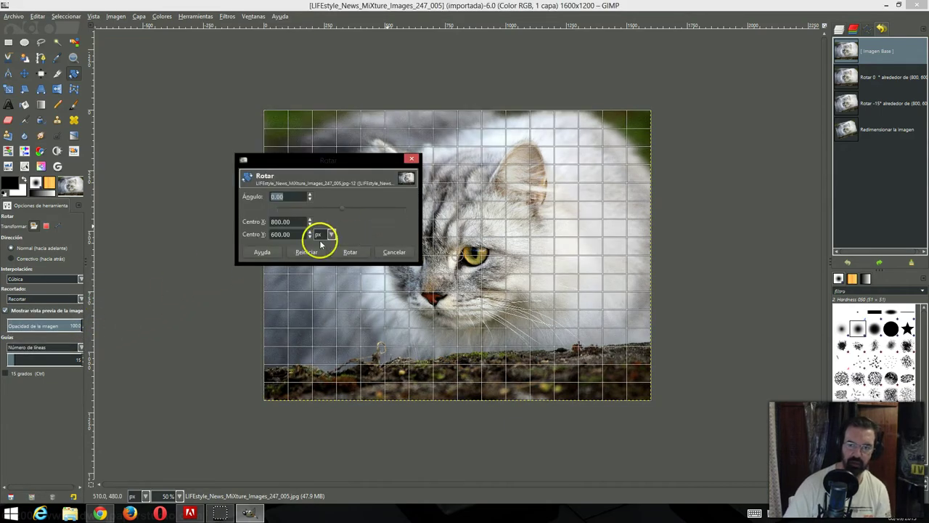
left_click(323, 207)
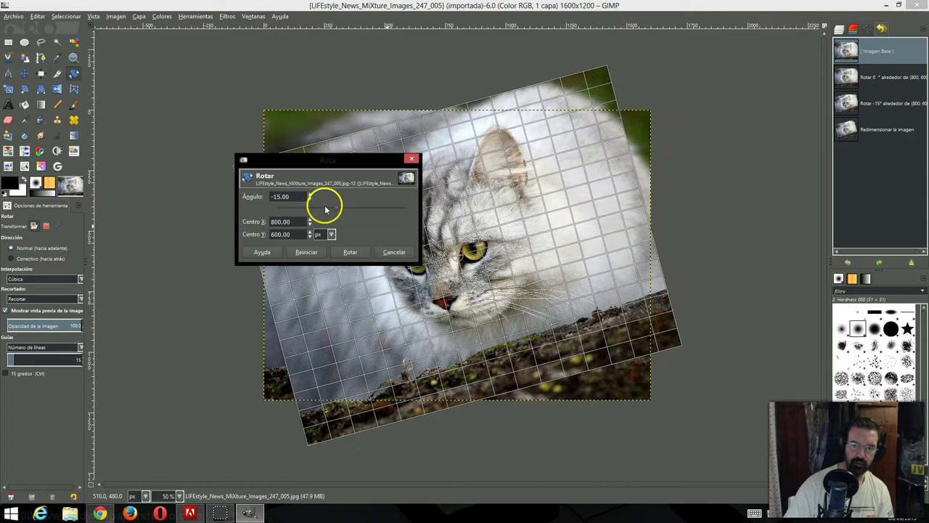
left_click(352, 252)
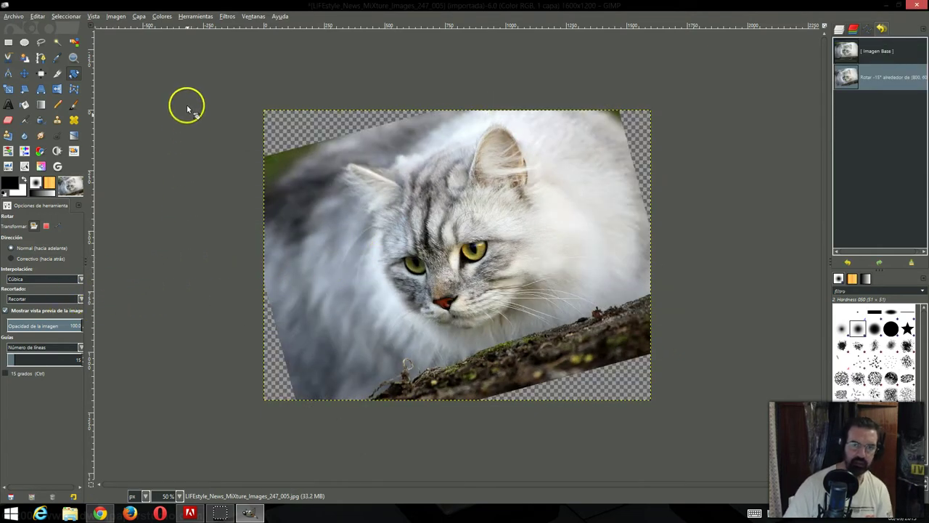
Fit the canvas to the layers, then revert to the original unrotated photo.
left_click(114, 19)
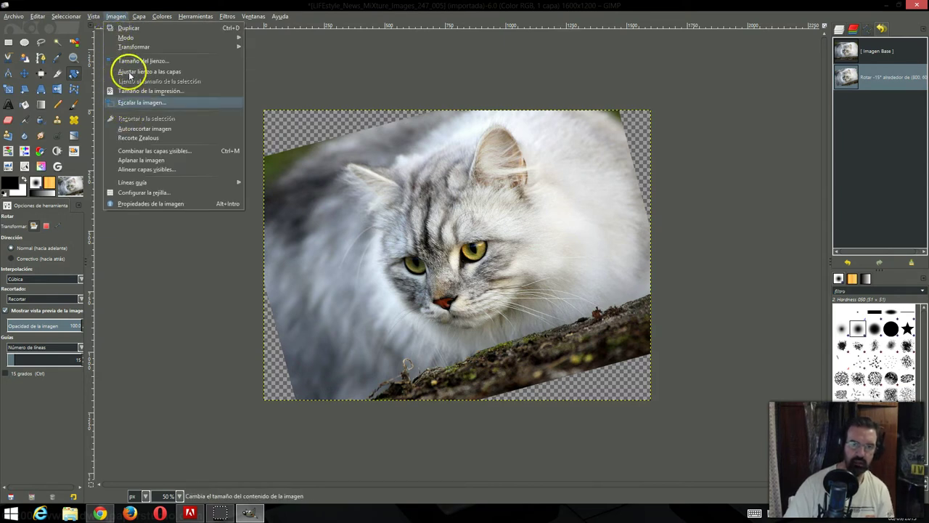
left_click(129, 71)
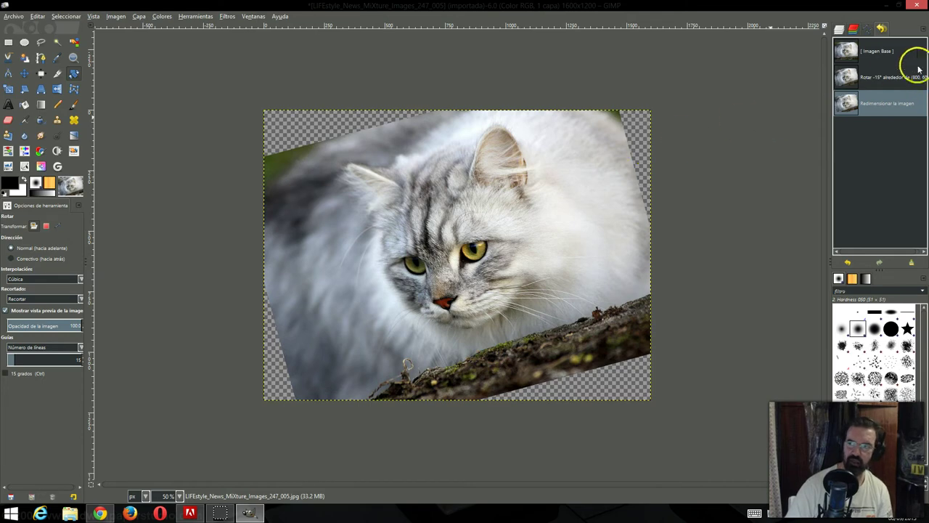
left_click(873, 49)
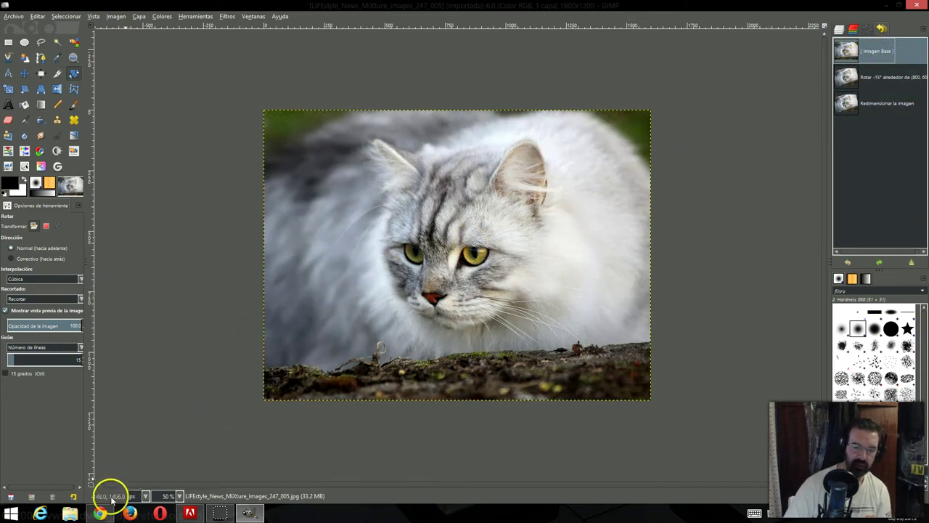
Read the docs' 'Recortar al resultado' section and its 45° example in Figura 14.103.
left_click(100, 512)
scroll(132, 353, "down", 2)
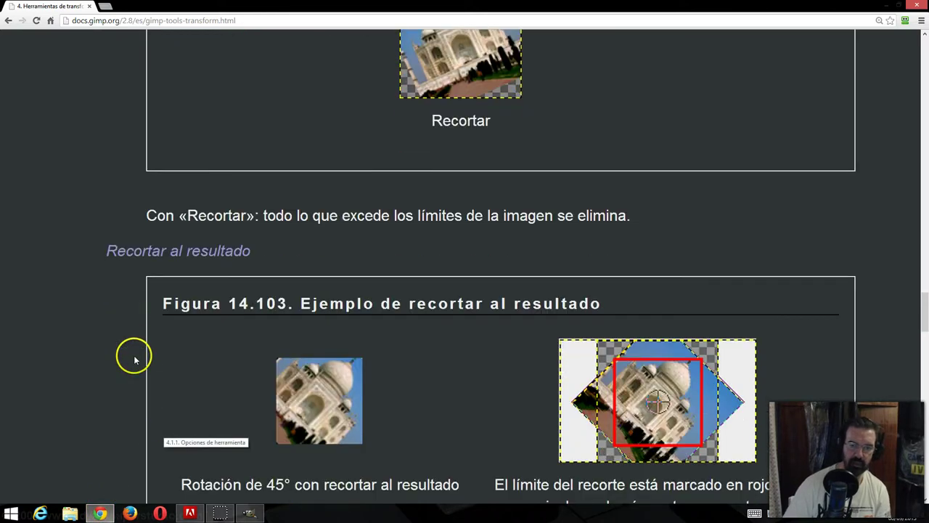
scroll(134, 358, "down", 2)
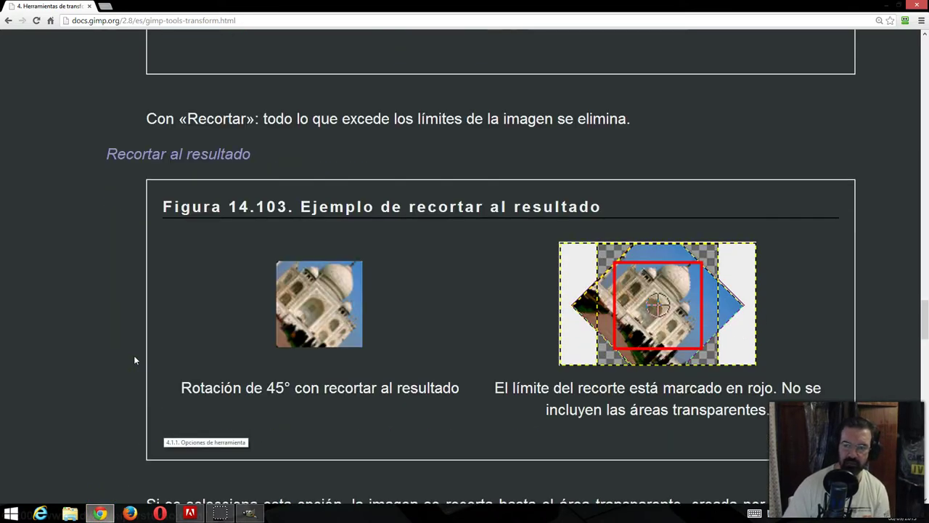
scroll(134, 360, "down", 2)
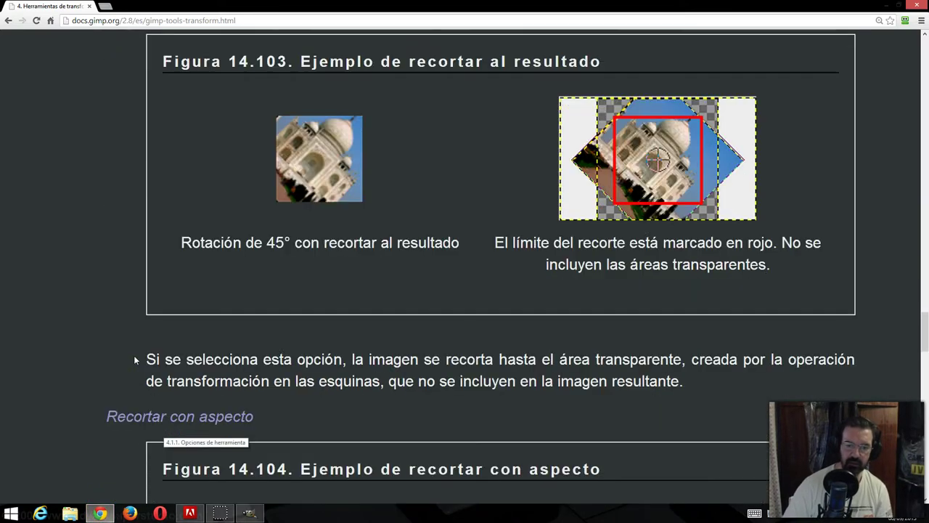
scroll(135, 360, "down", 2)
left_click(219, 317)
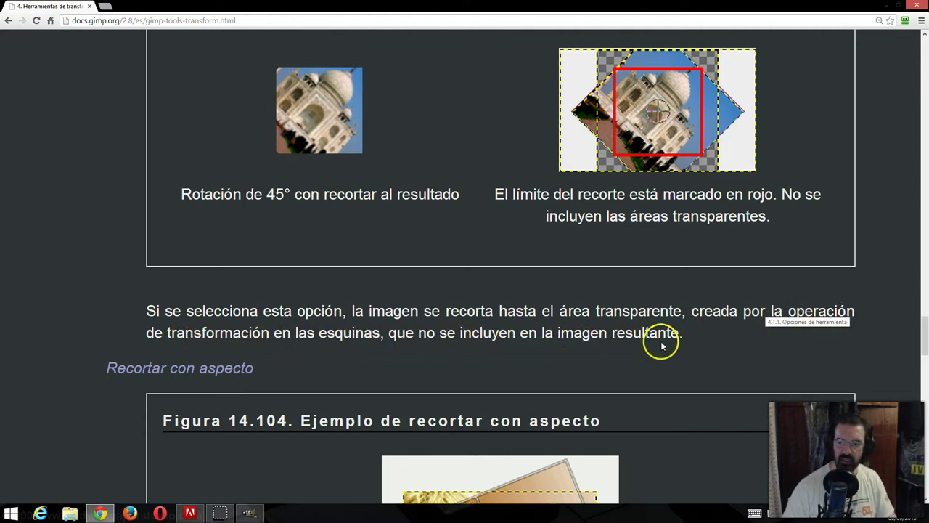
Set Recortado to 'Recortar al resultado' and rotate the cat photo by -15°.
left_click(100, 514)
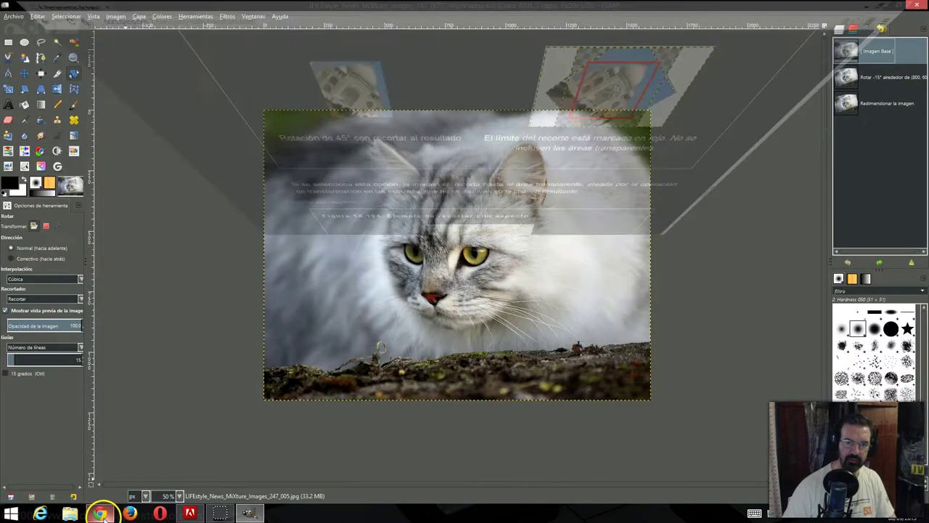
left_click(81, 300)
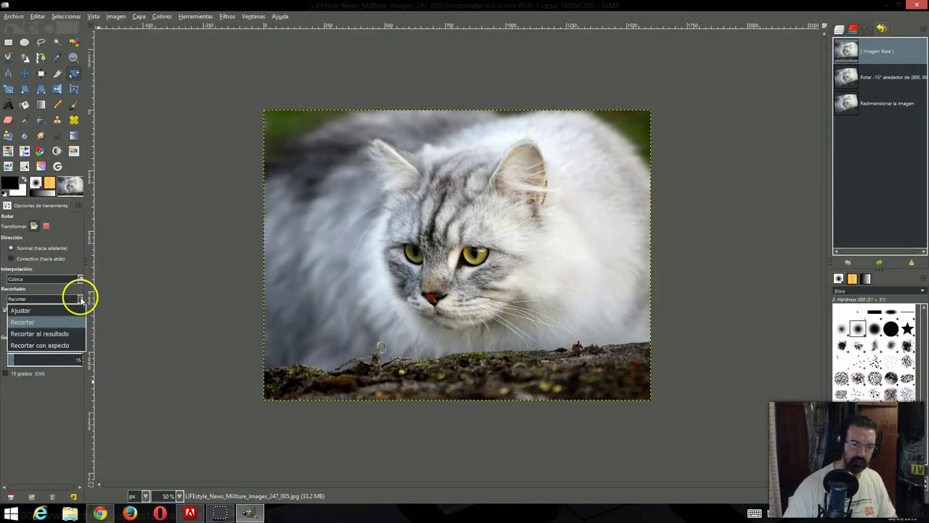
left_click(72, 334)
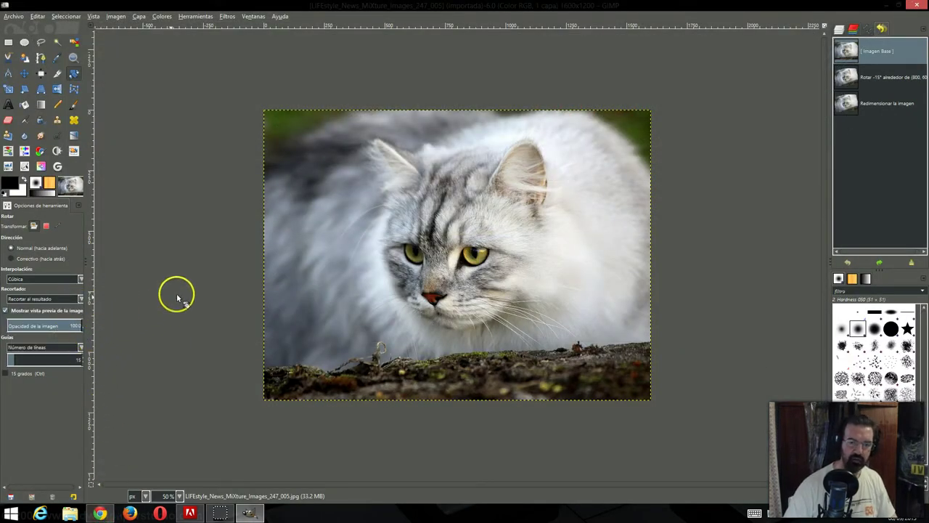
left_click(417, 221)
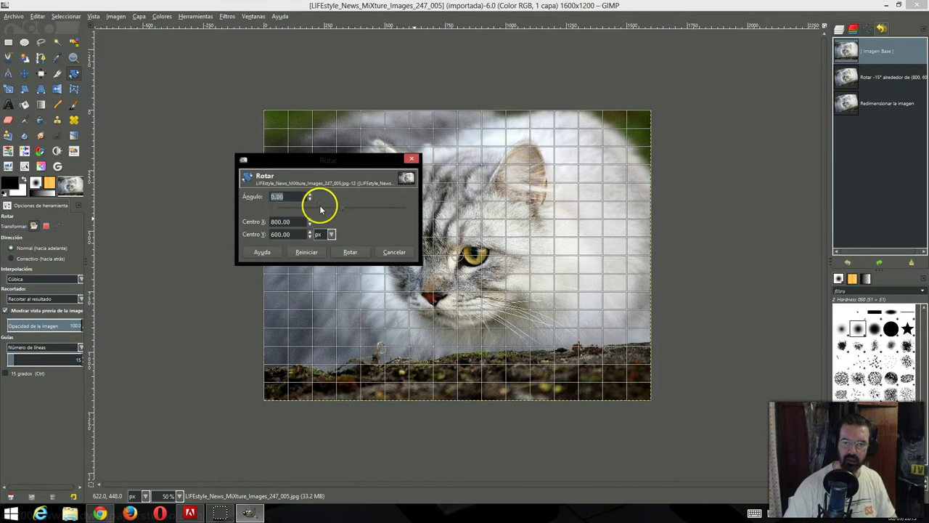
type("-15")
left_click(352, 251)
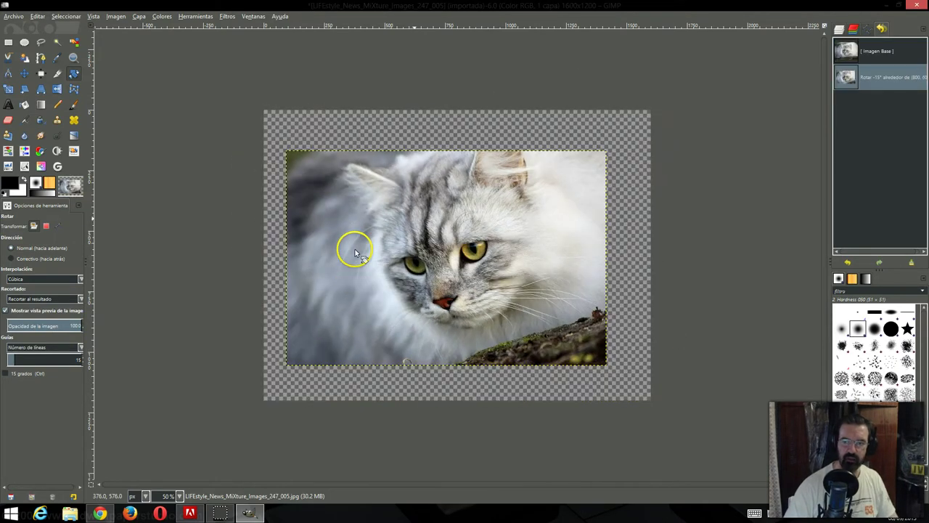
left_click(380, 242)
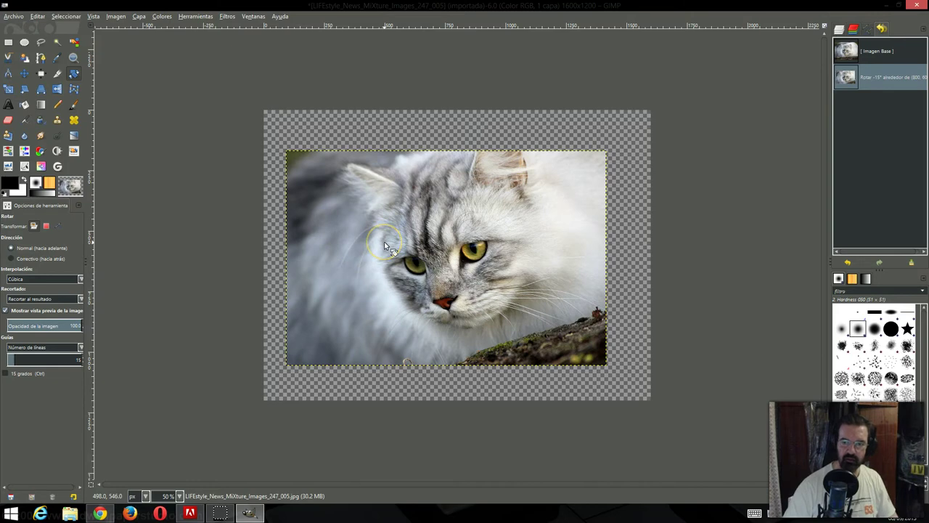
Apply a further 30° rotation to the cropped photo, then undo back to 'Rotar -15°'.
right_click(386, 246)
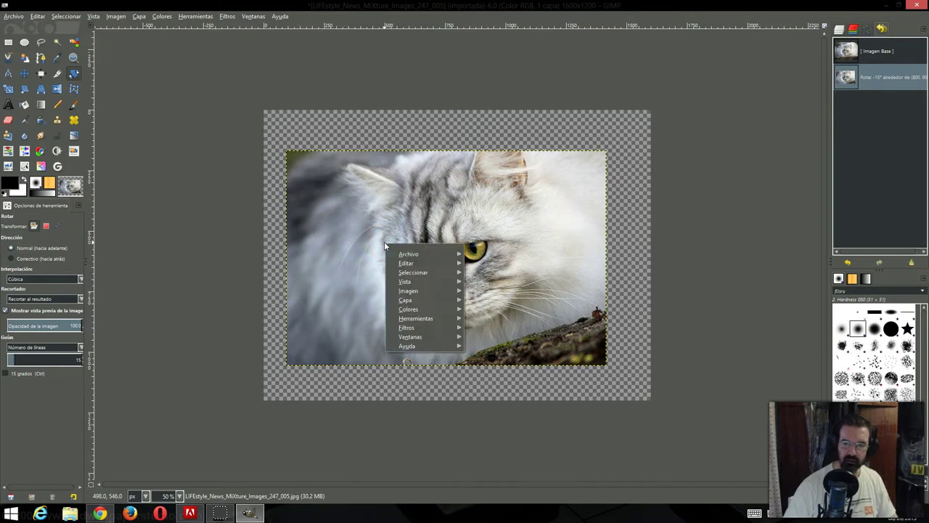
left_click(382, 234)
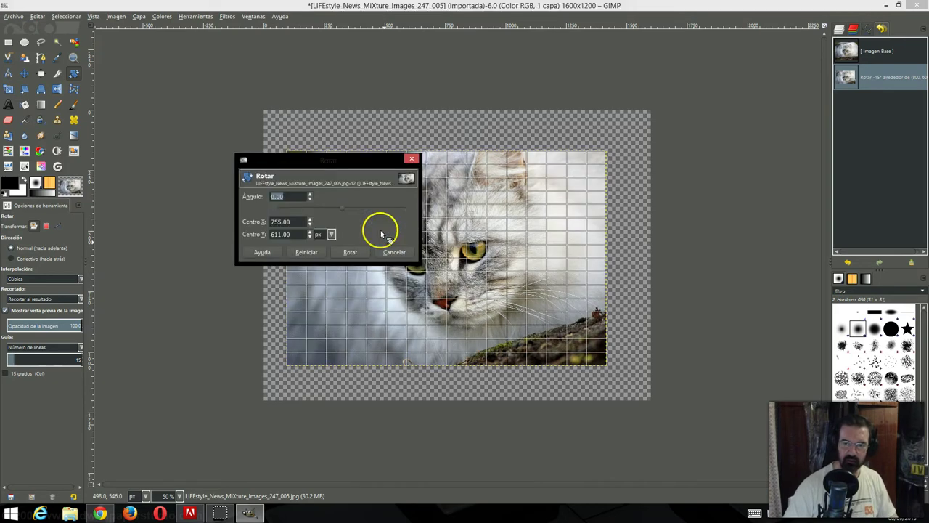
left_click(357, 211)
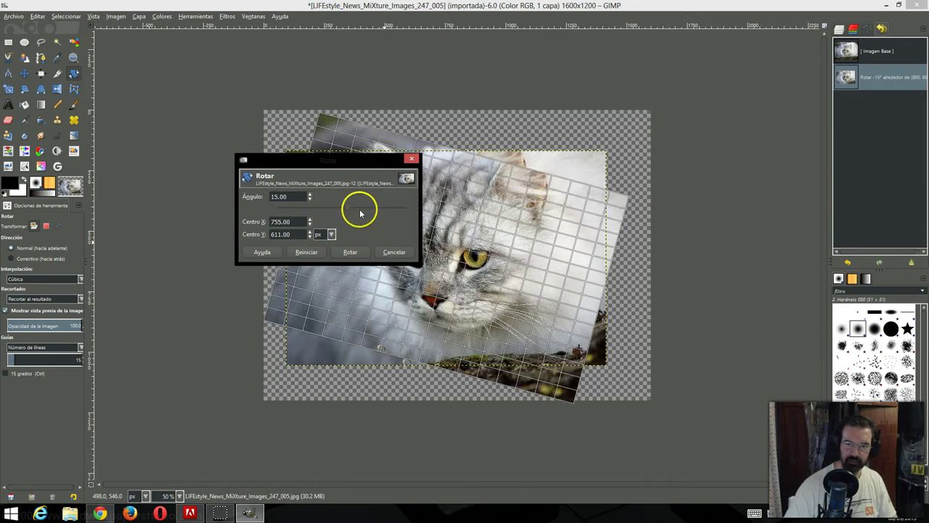
left_click(366, 209)
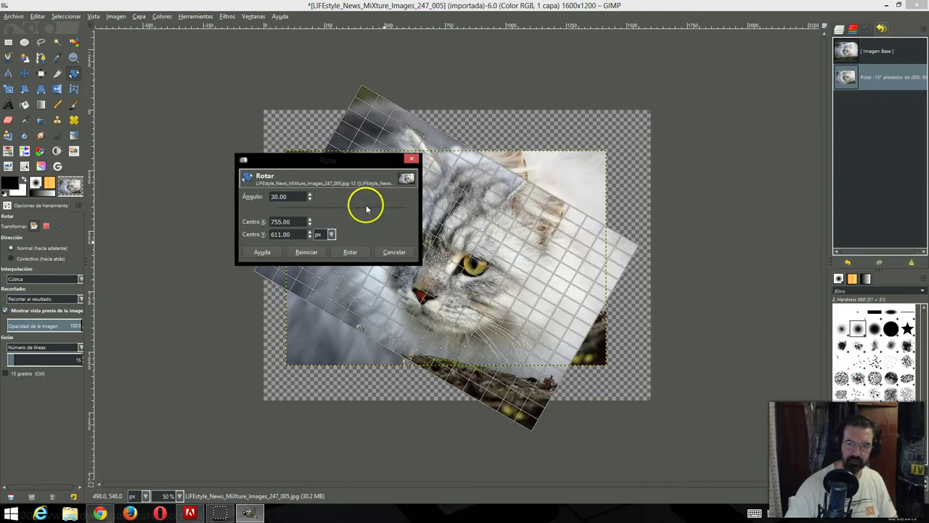
left_click(347, 252)
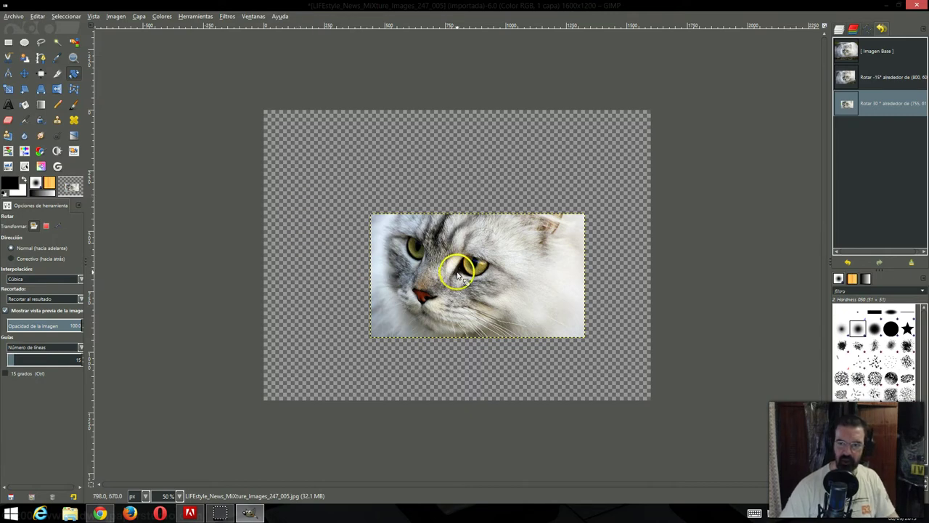
left_click(871, 80)
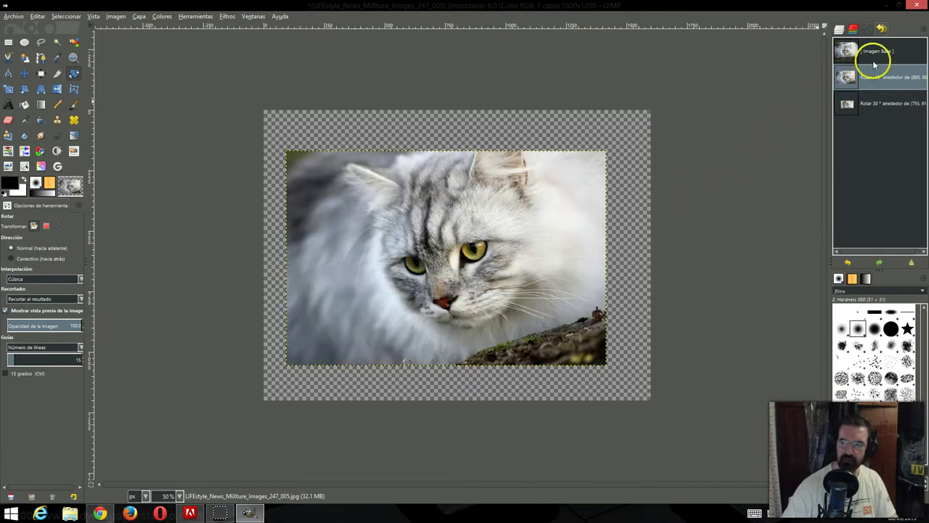
Revert to the original photo and rotate it -15° again with Recortar al resultado.
left_click(875, 50)
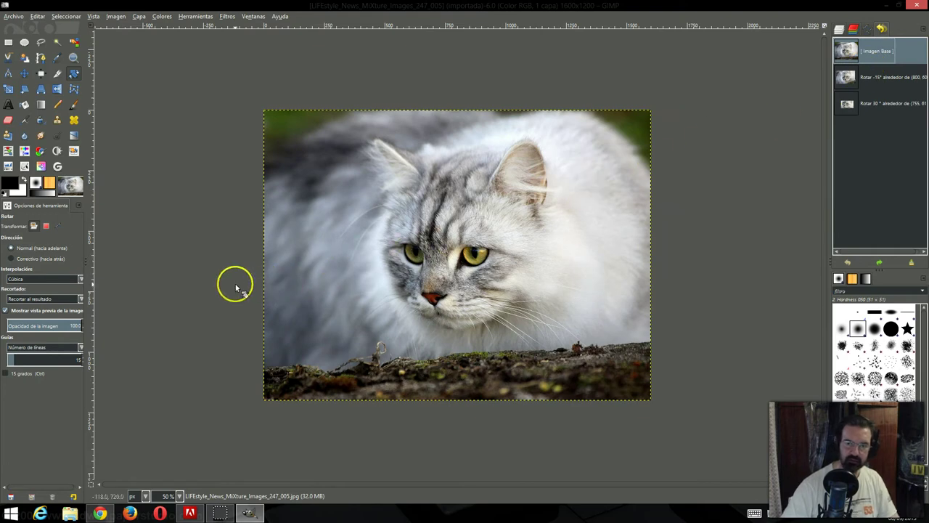
left_click(342, 219)
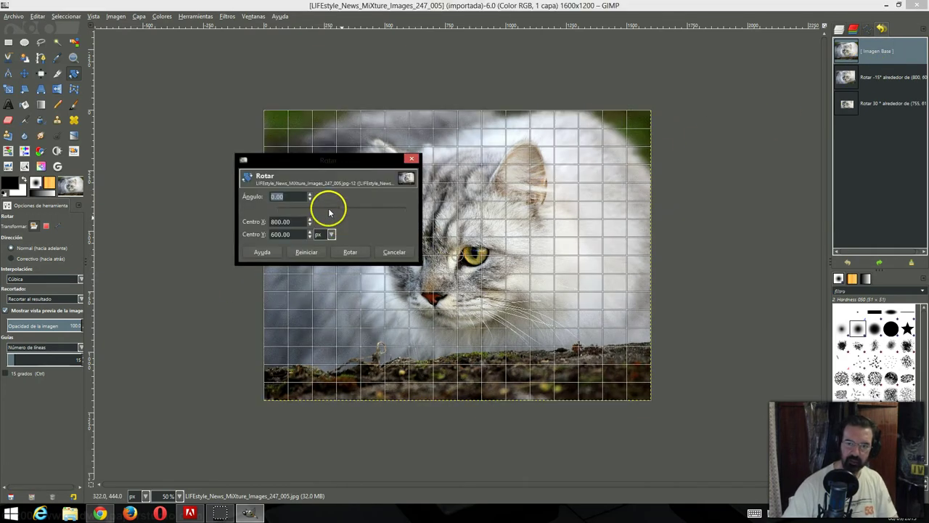
left_click(329, 209)
left_click(350, 251)
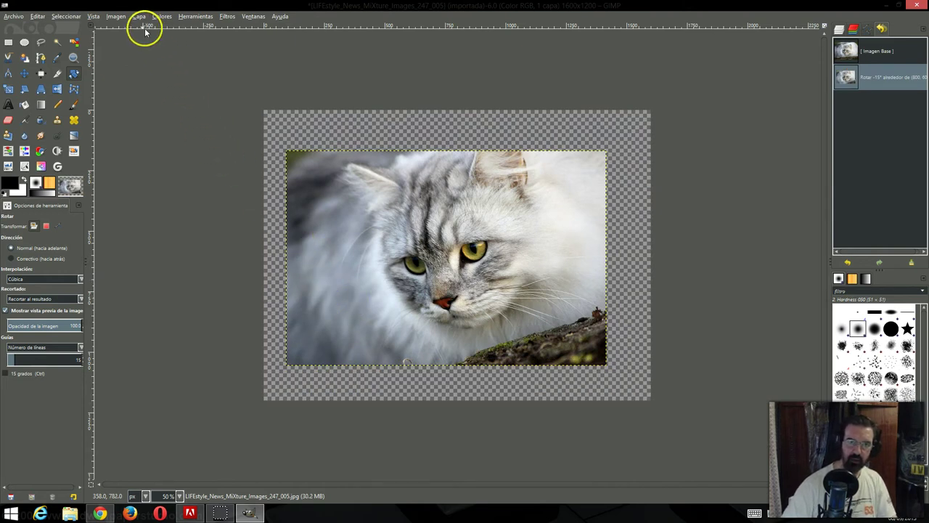
Fit the canvas to the rotated layer, then undo back to [Imagen Base].
left_click(115, 17)
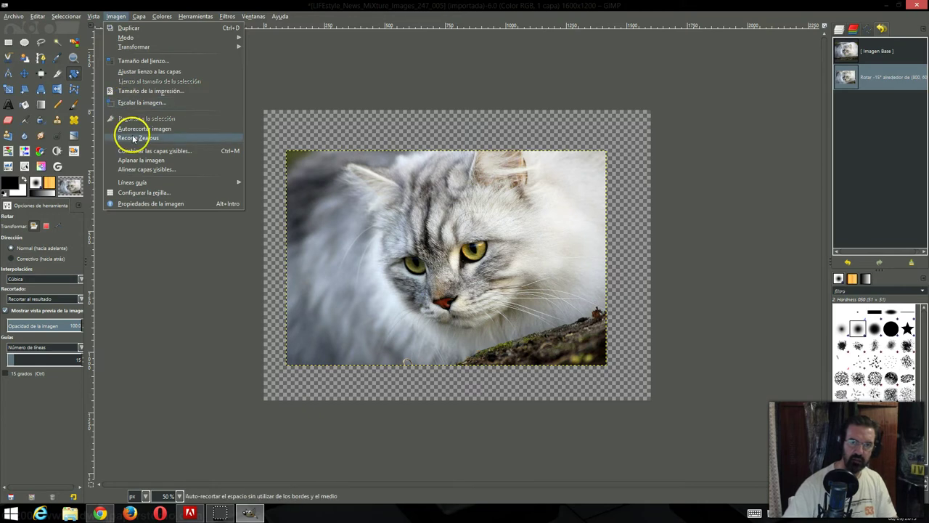
left_click(138, 71)
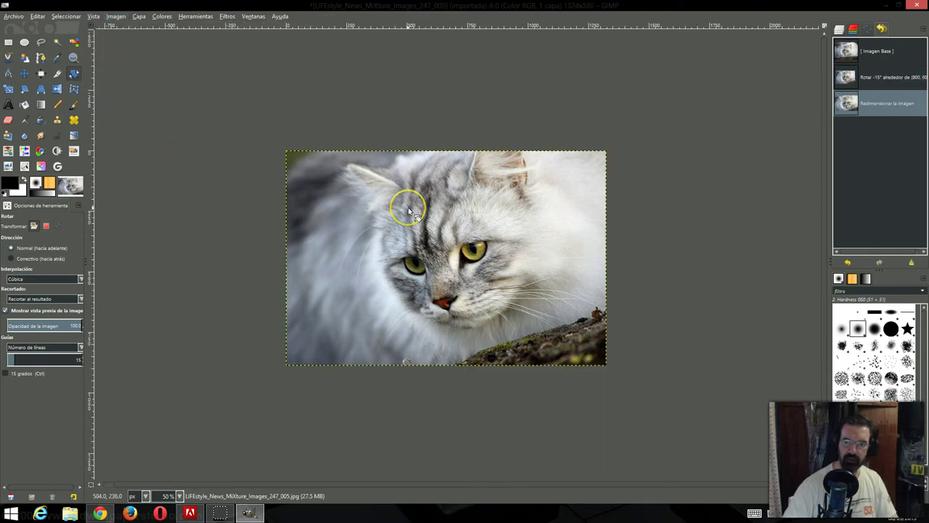
left_click(872, 77)
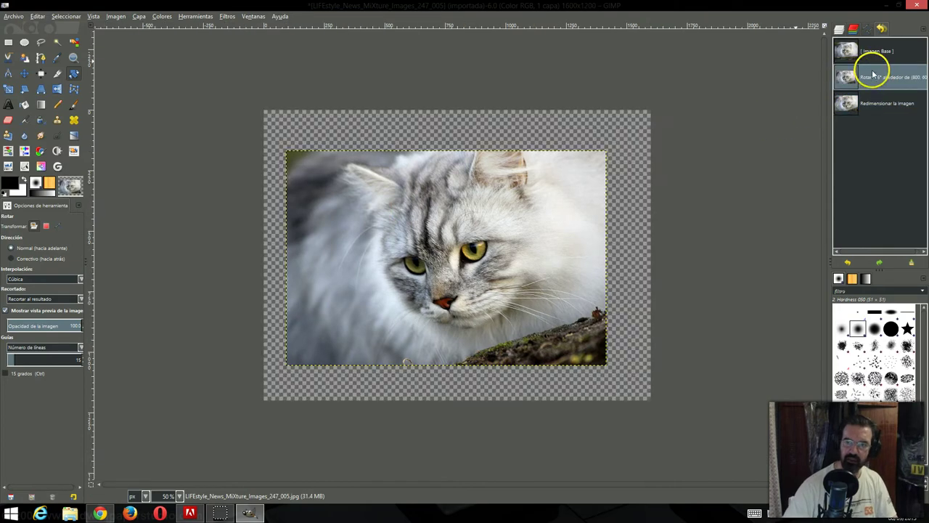
left_click(873, 52)
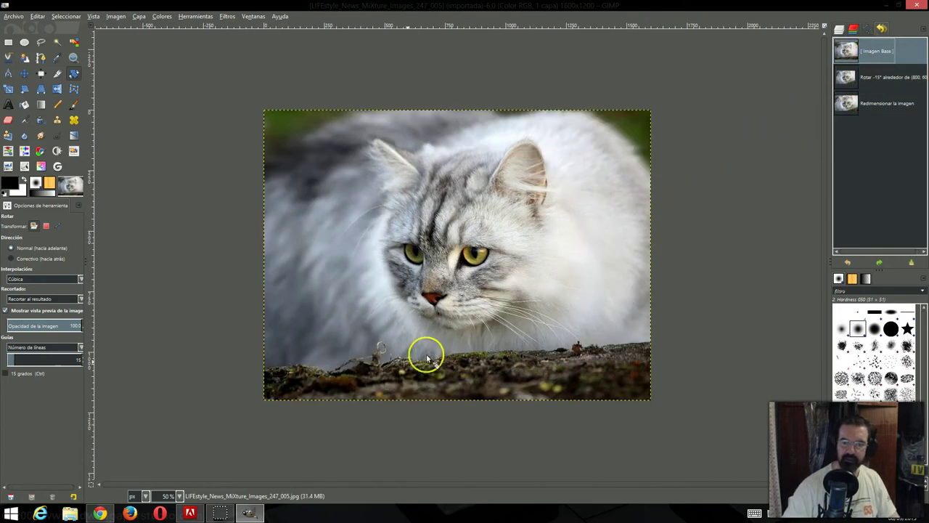
Read the docs on Recortar con aspecto (Figura 14.104) down to Vista previa.
left_click(100, 513)
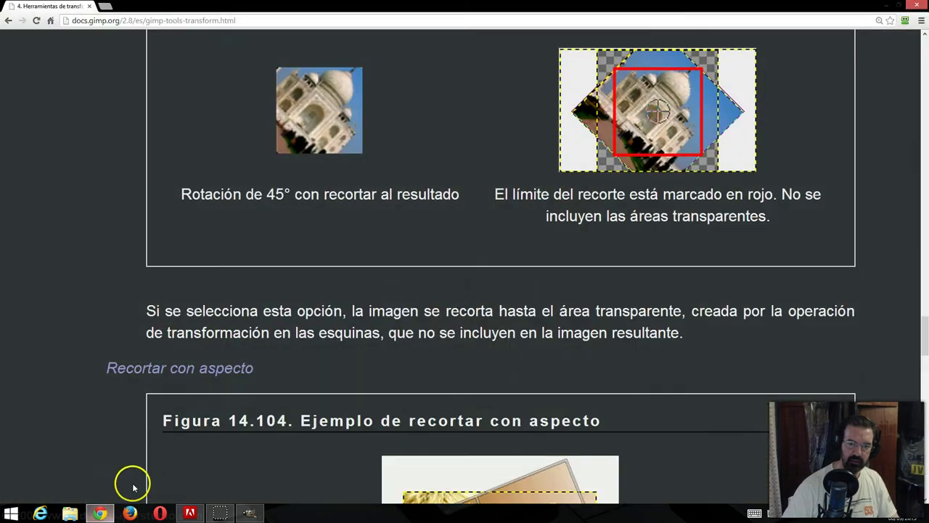
scroll(150, 368, "down", 1)
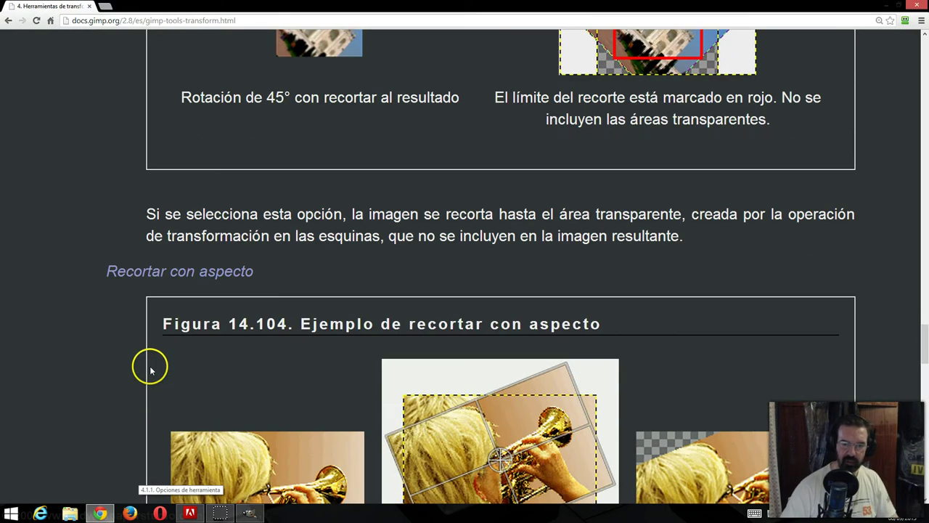
scroll(162, 354, "down", 2)
scroll(162, 354, "down", 1)
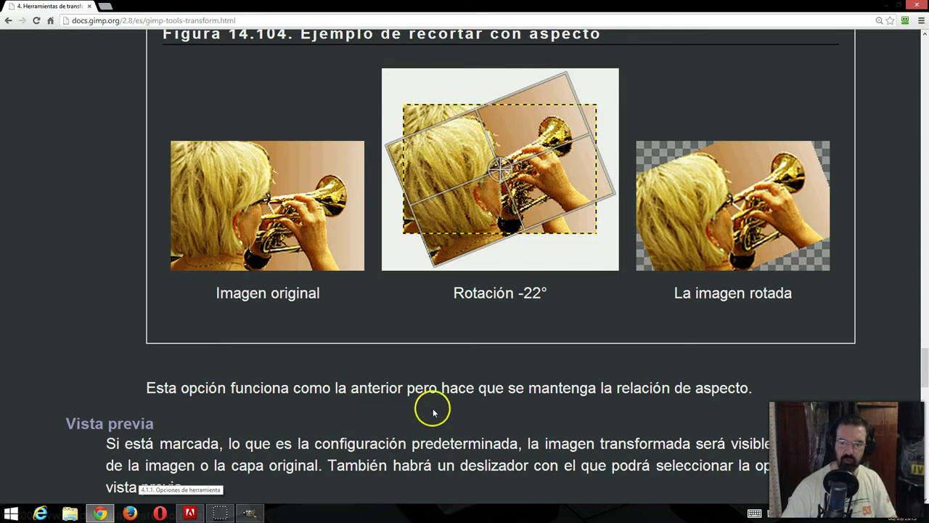
scroll(724, 409, "down", 1)
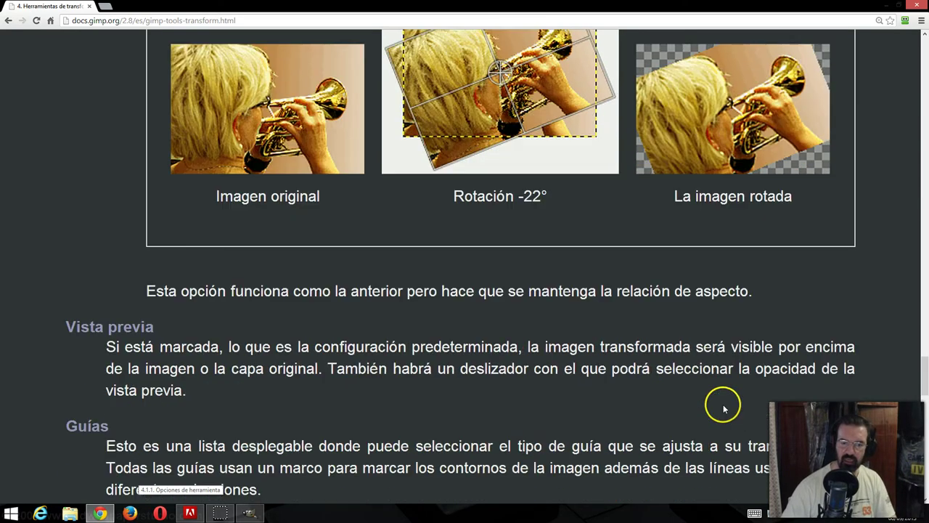
left_click(249, 514)
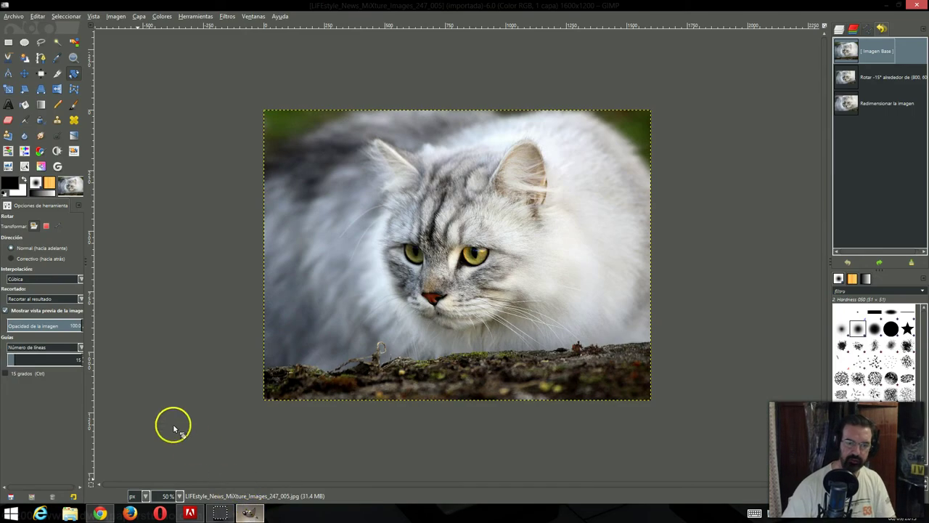
Rotate the photo 15° with Recortar con aspecto clipping and fit the canvas to the layer.
left_click(81, 303)
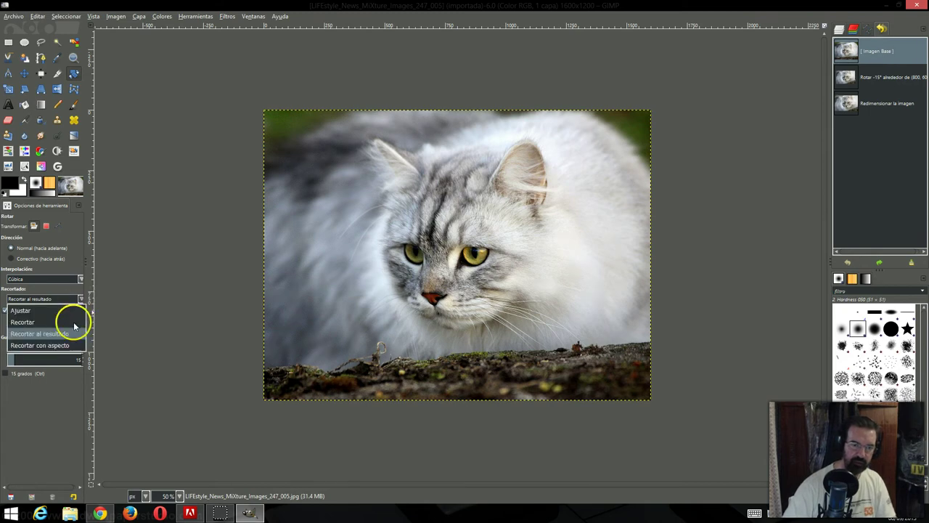
left_click(72, 352)
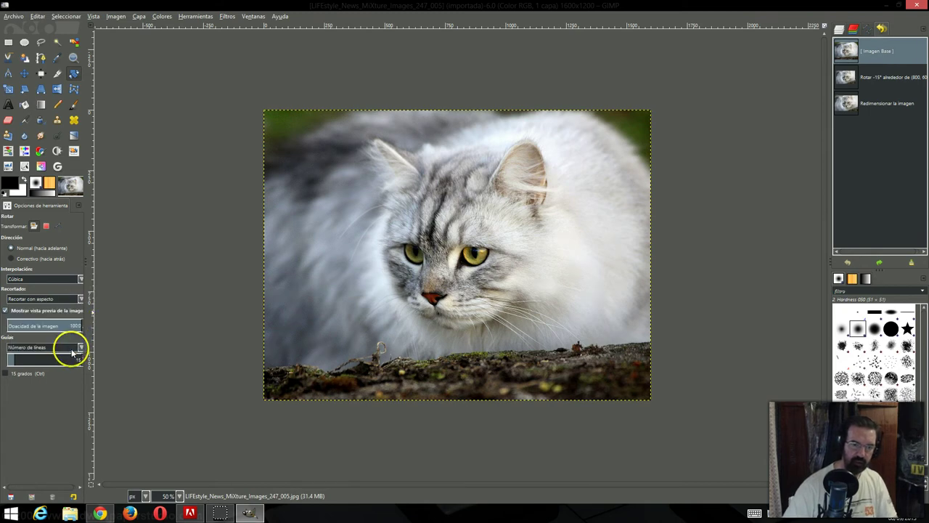
left_click(346, 236)
left_click(360, 211)
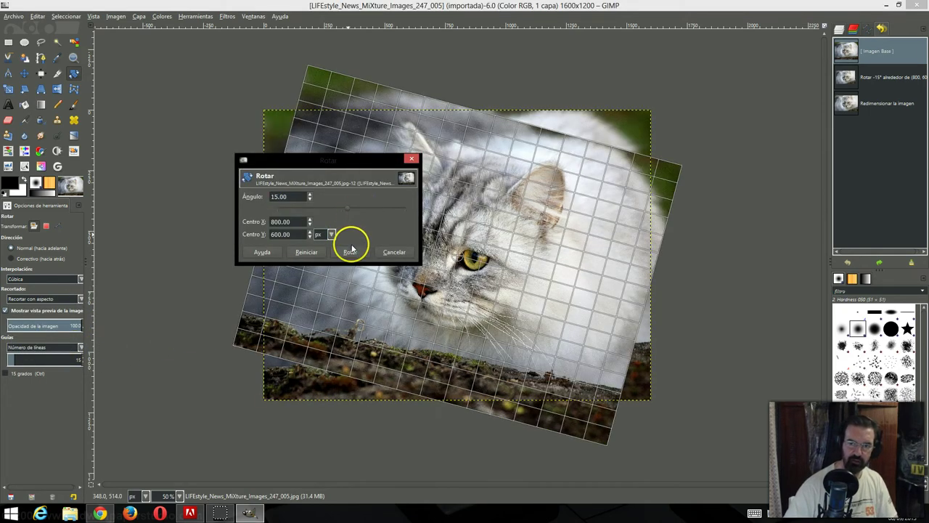
left_click(349, 252)
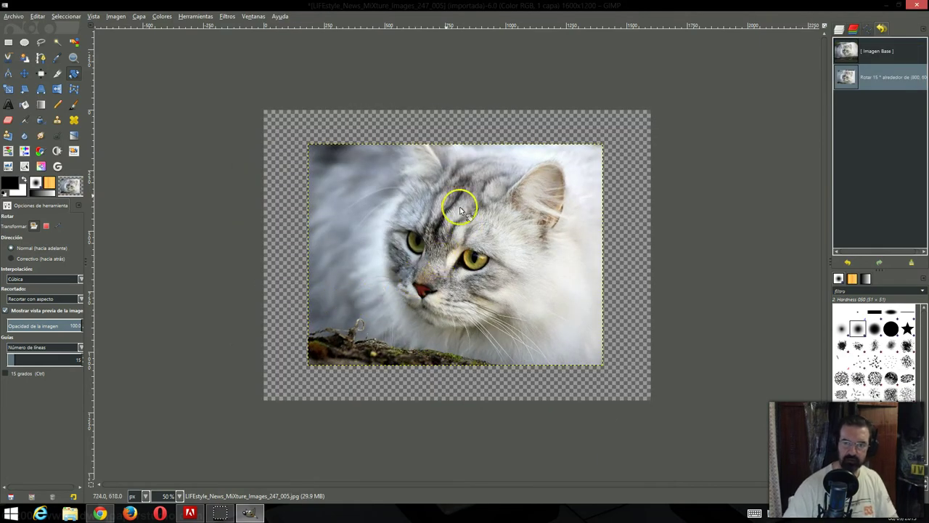
left_click(114, 16)
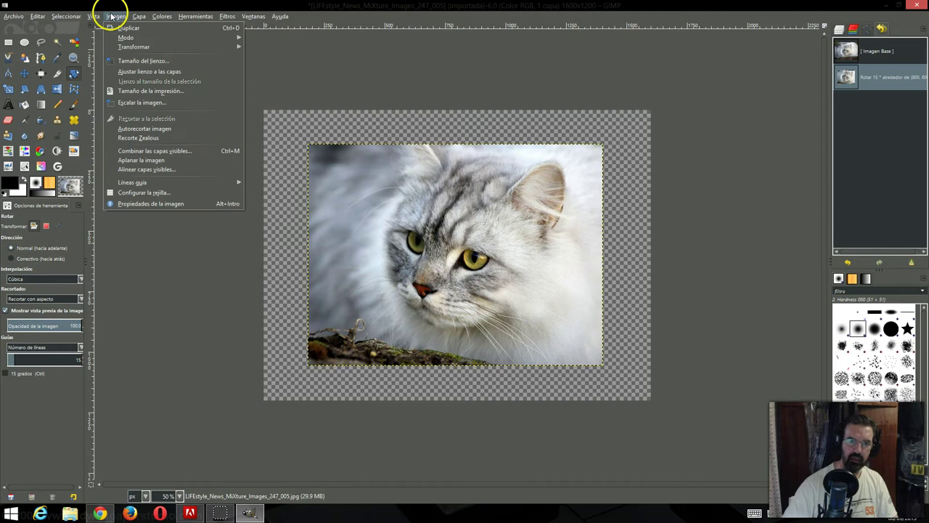
left_click(120, 70)
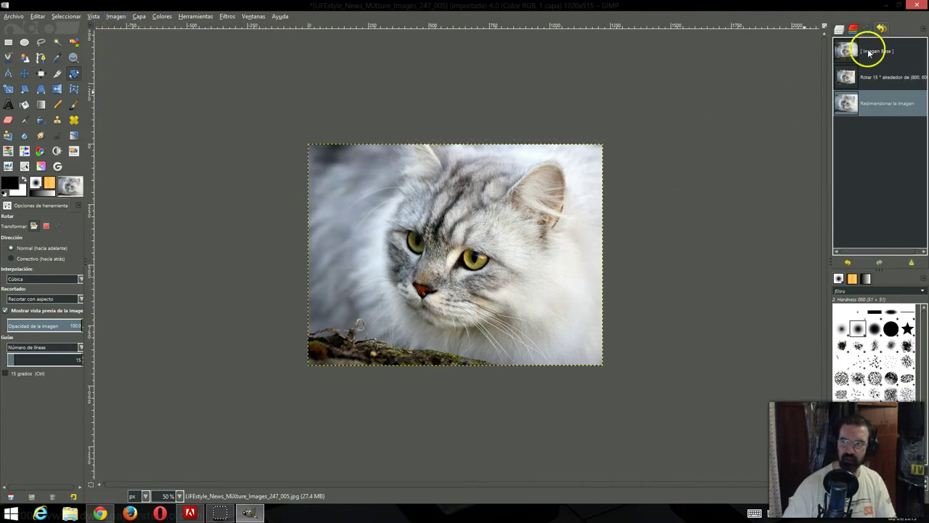
Revert to [Imagen Base] and set Recortado back to Ajustar.
left_click(867, 48)
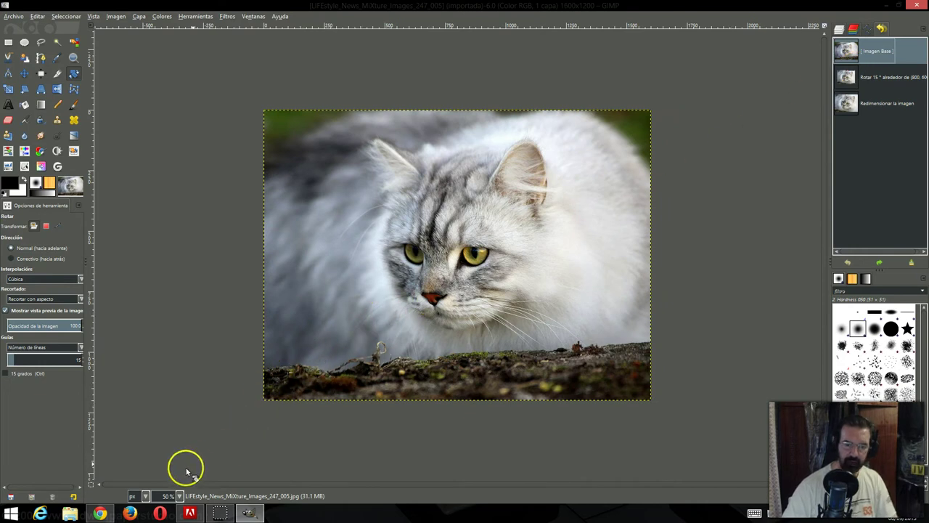
left_click(81, 300)
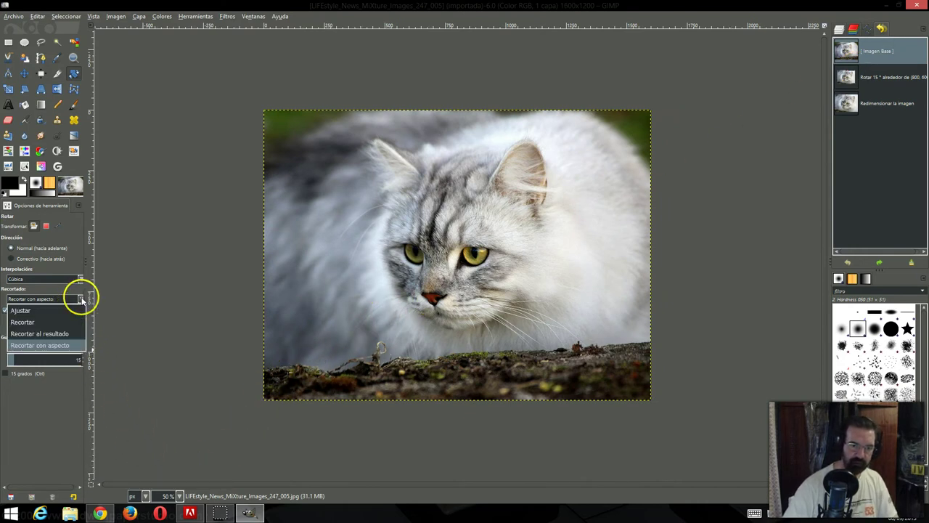
left_click(80, 310)
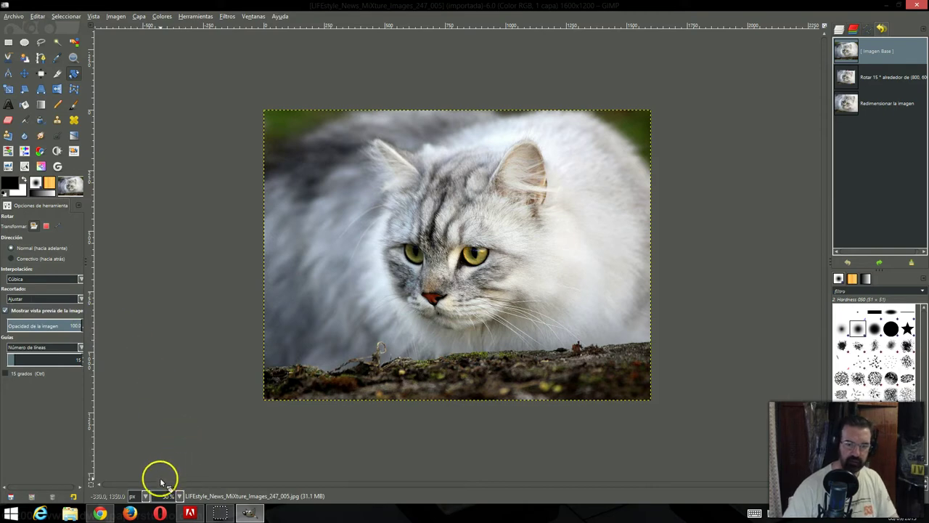
left_click(100, 511)
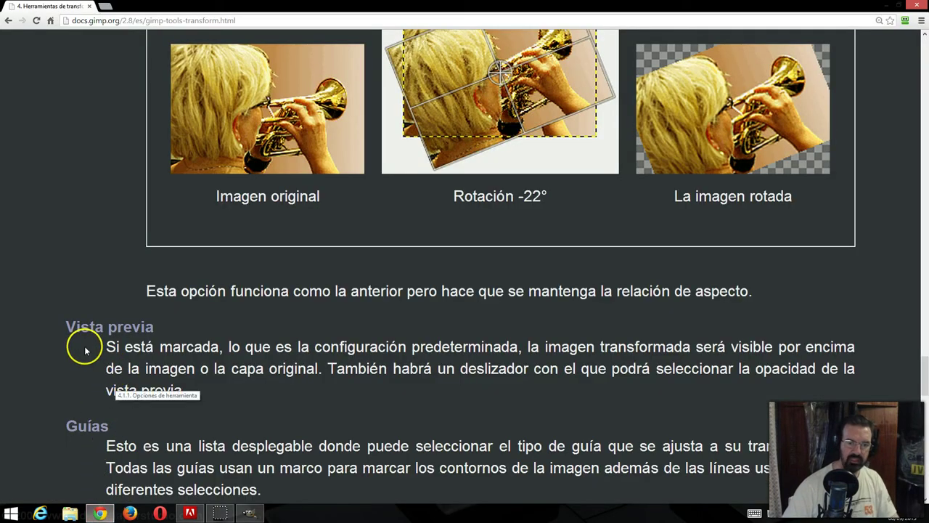
Read the Vista previa and Guías option descriptions in the docs.
scroll(79, 347, "down", 1)
scroll(79, 342, "down", 1)
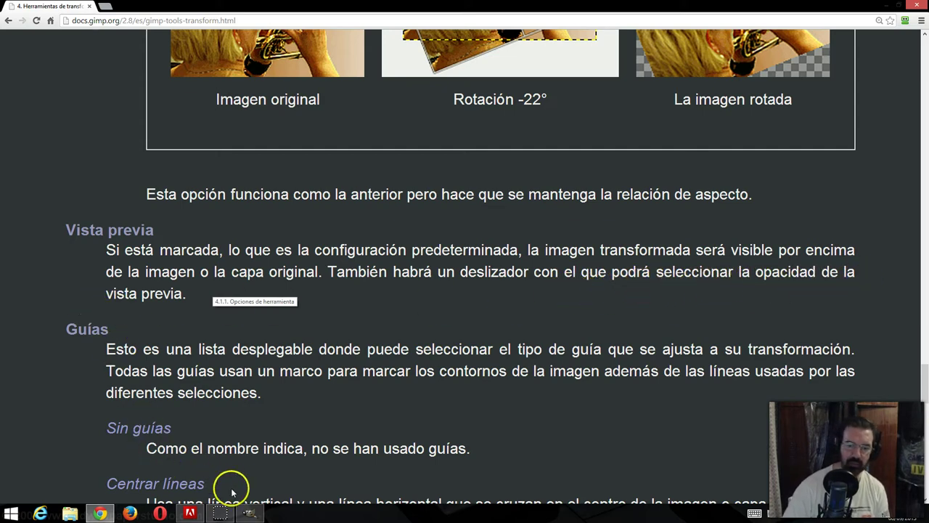
left_click(250, 514)
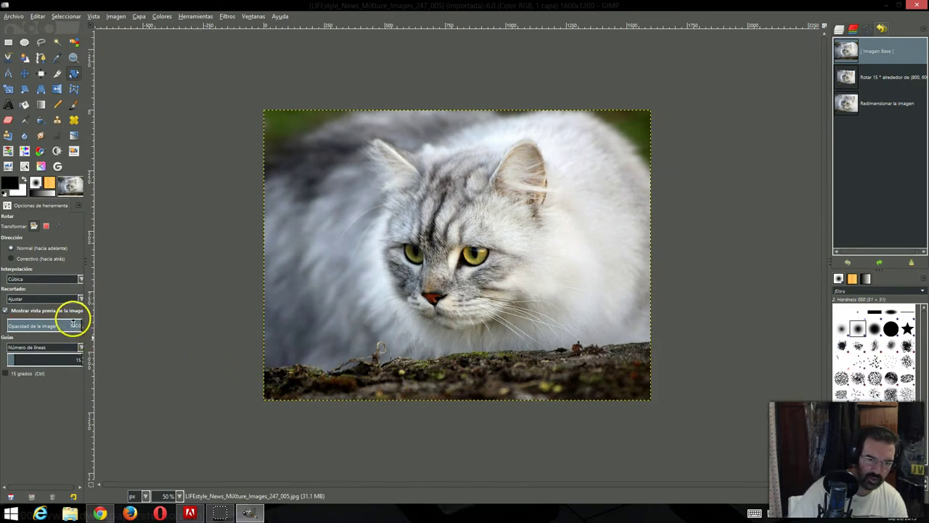
Preview a -15° rotation at about 33 preview opacity, cancel it, and reset opacity to 100.
left_click_drag(74, 324, 33, 326)
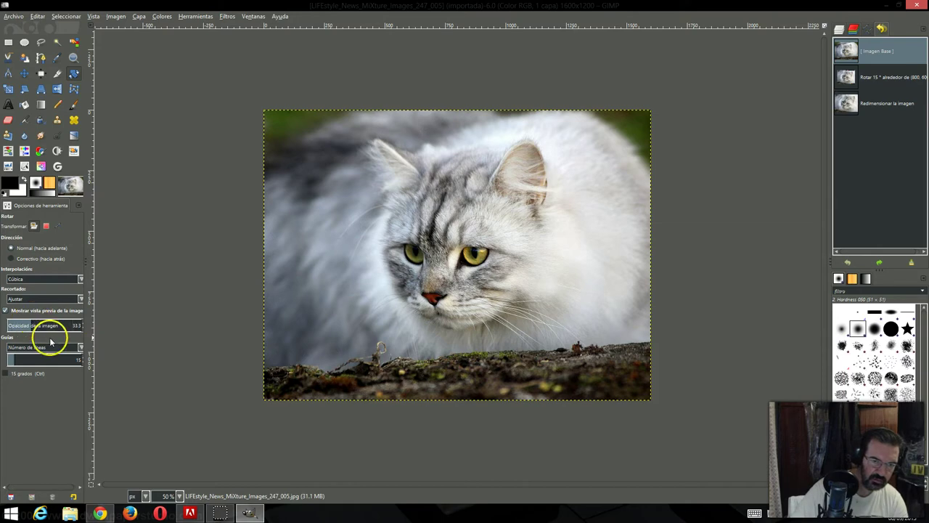
left_click(353, 234)
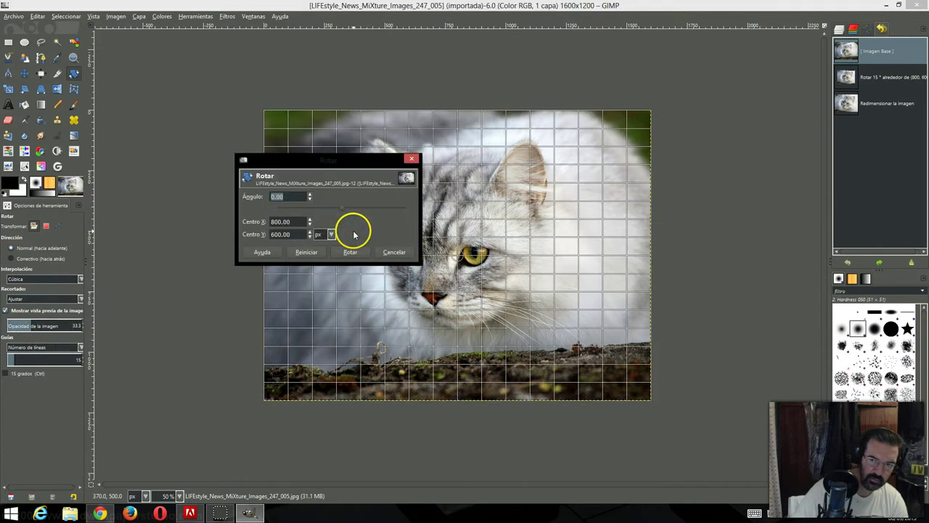
left_click(346, 249)
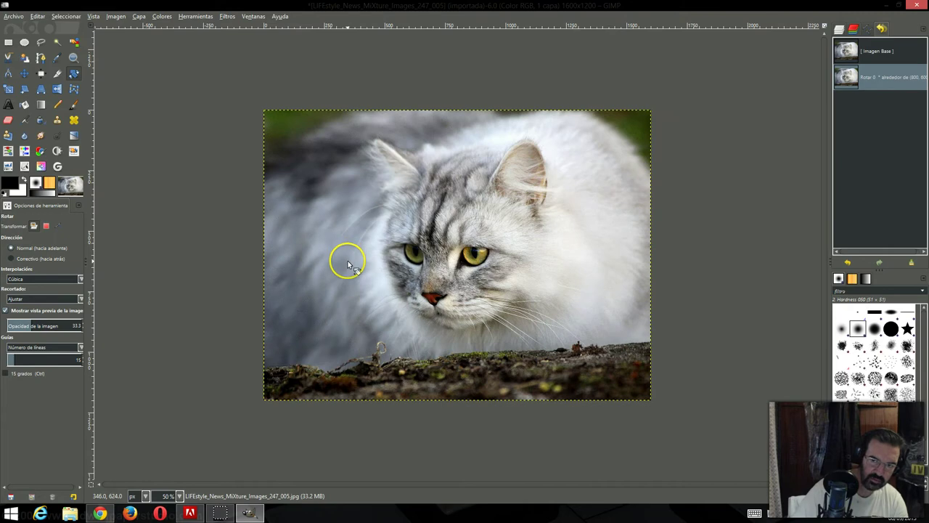
left_click(348, 263)
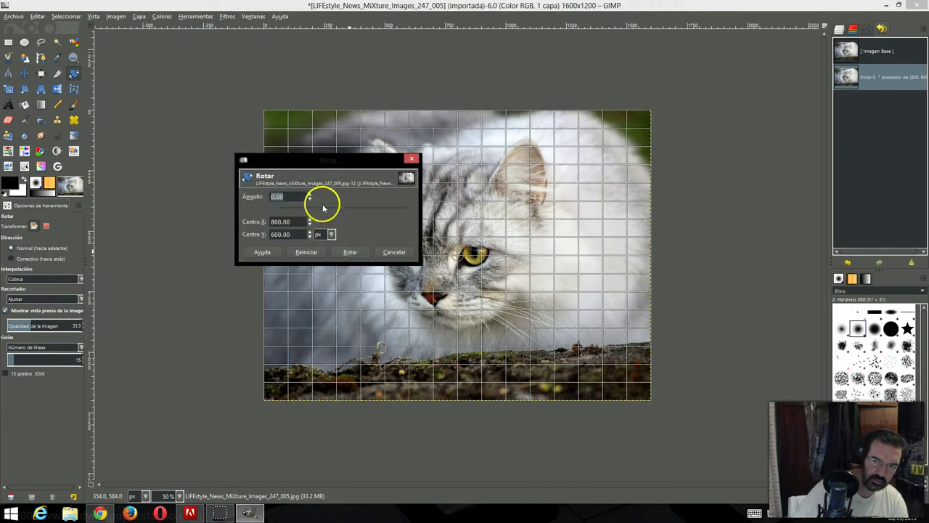
type("-15")
key("Tab")
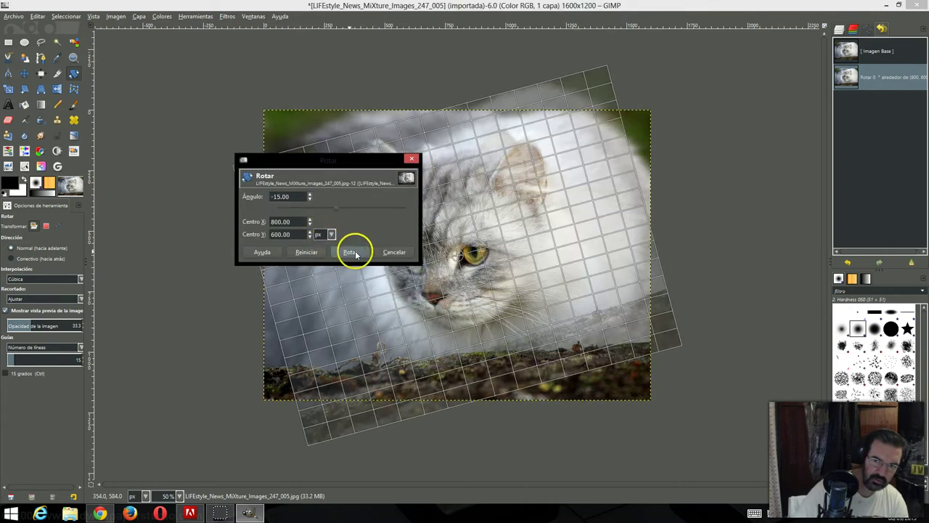
left_click(394, 252)
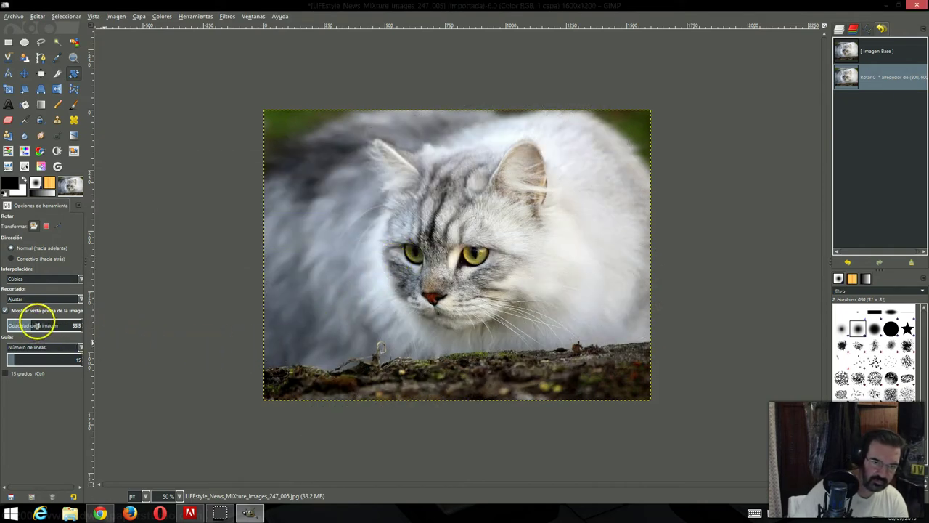
left_click_drag(35, 324, 91, 331)
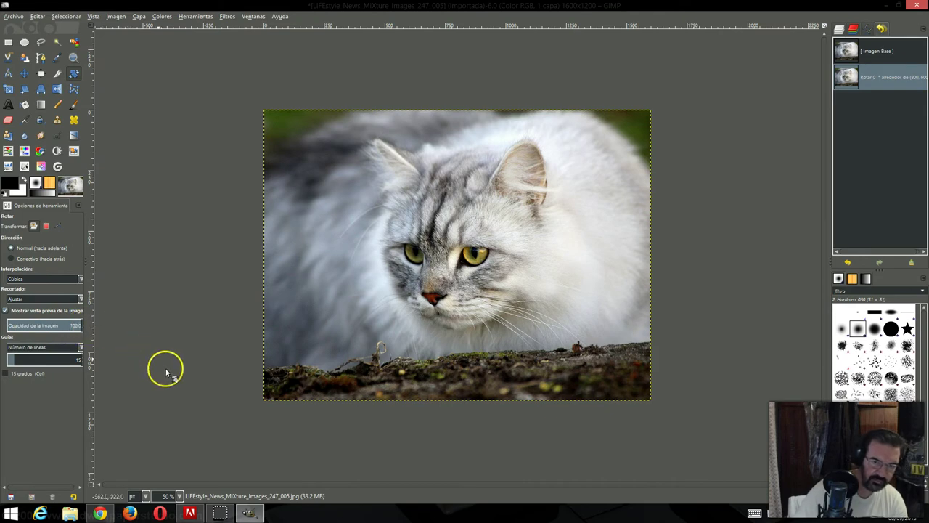
left_click(96, 514)
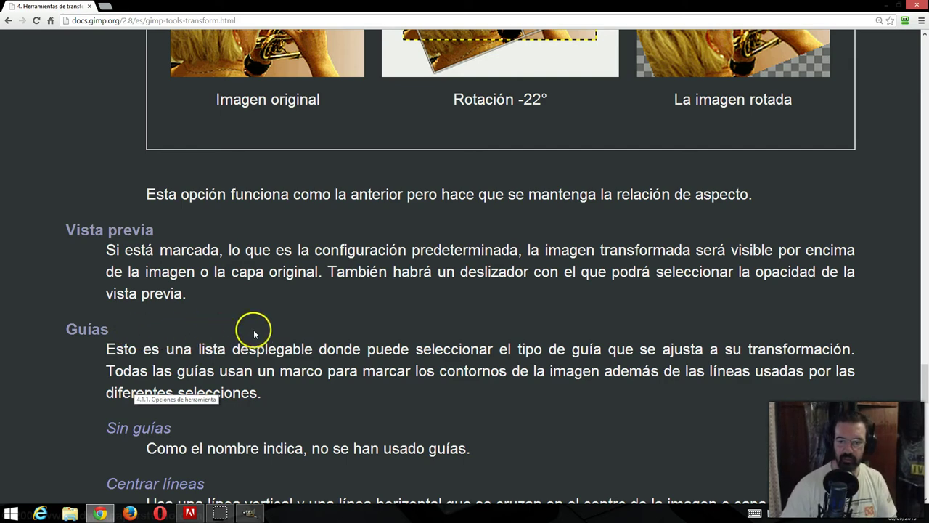
Read the guide types in the docs: Sin guías, Centrar líneas, Regla de los tercios and others.
scroll(258, 328, "down", 1)
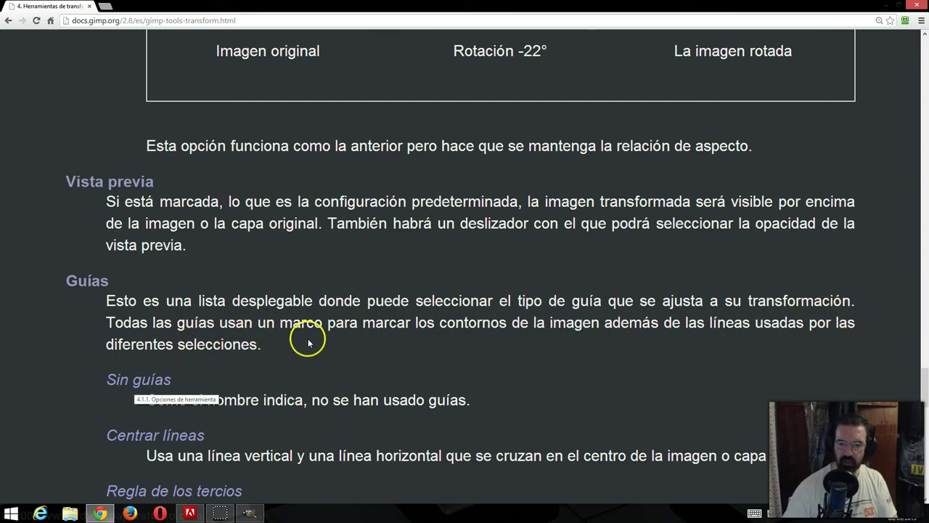
scroll(613, 342, "down", 2)
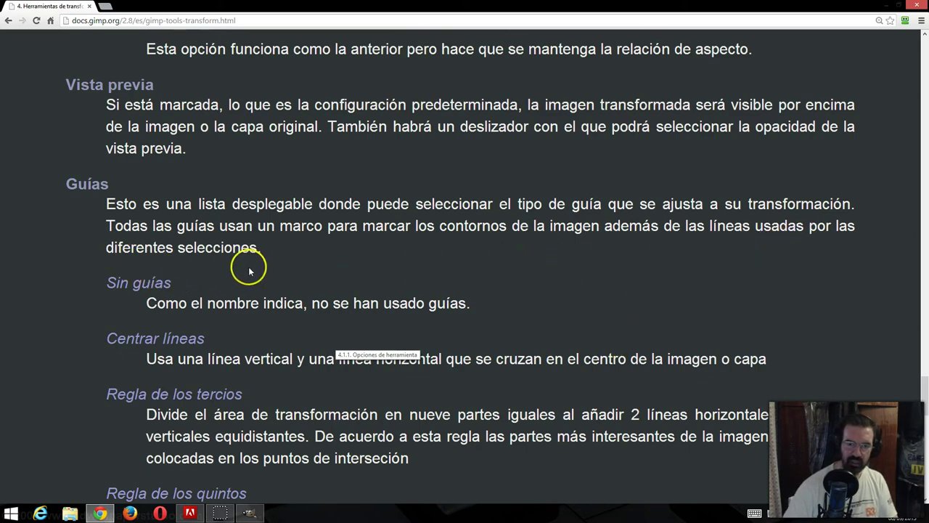
scroll(239, 273, "down", 3)
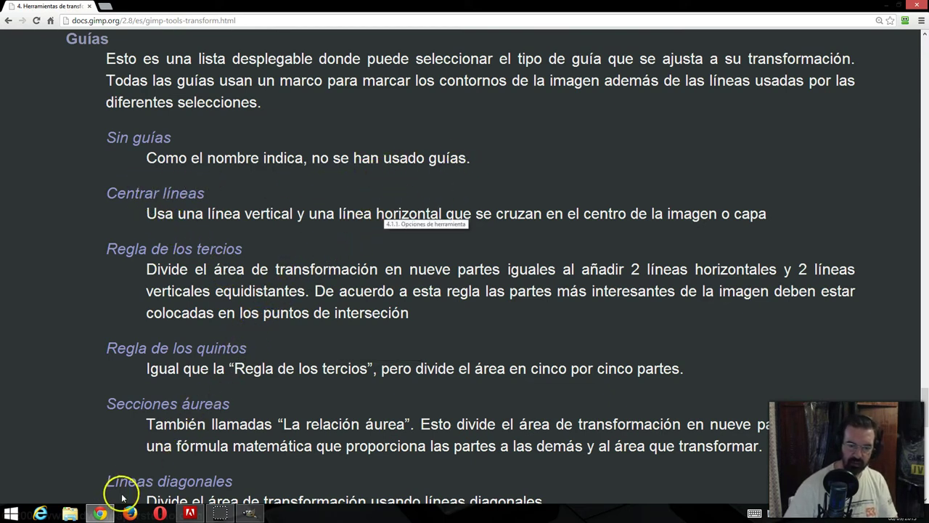
left_click(247, 512)
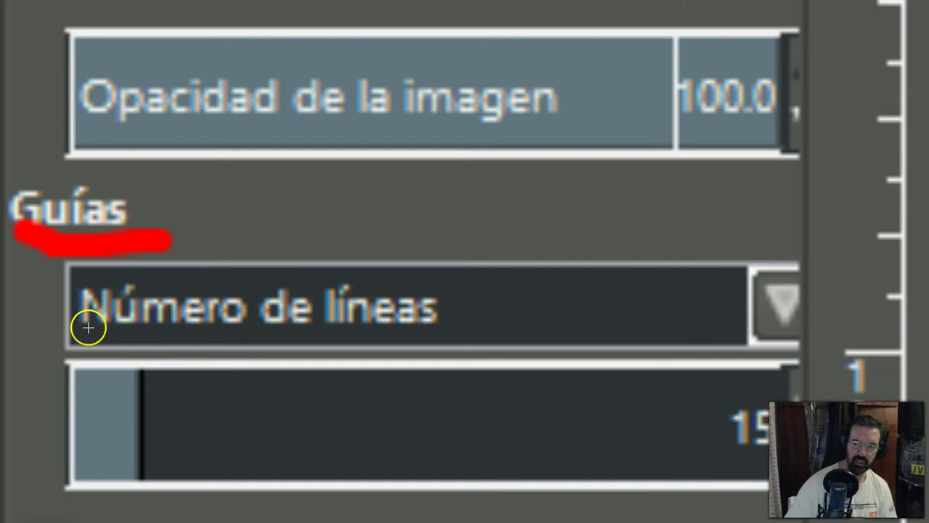
Set Guías to Sin guías and drag a vertical guide onto the image with the Move tool.
left_click_drag(81, 332, 420, 329)
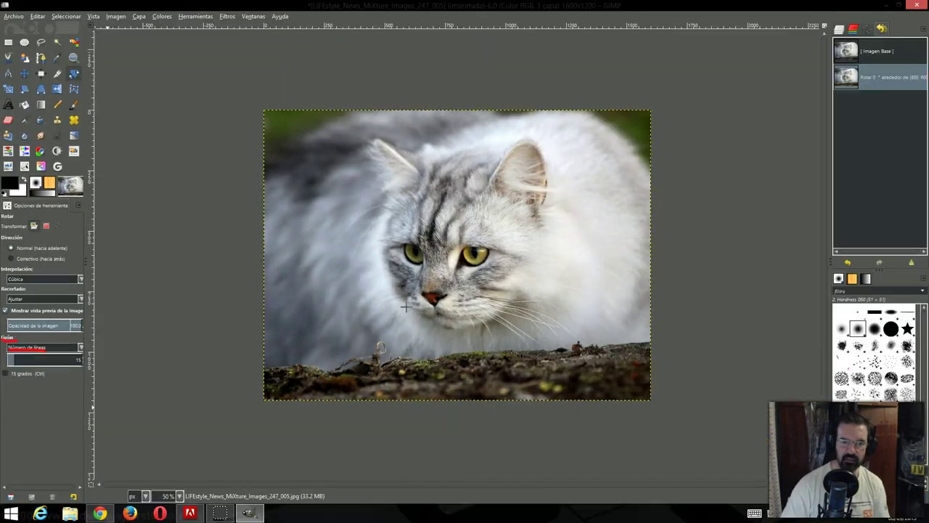
left_click(79, 348)
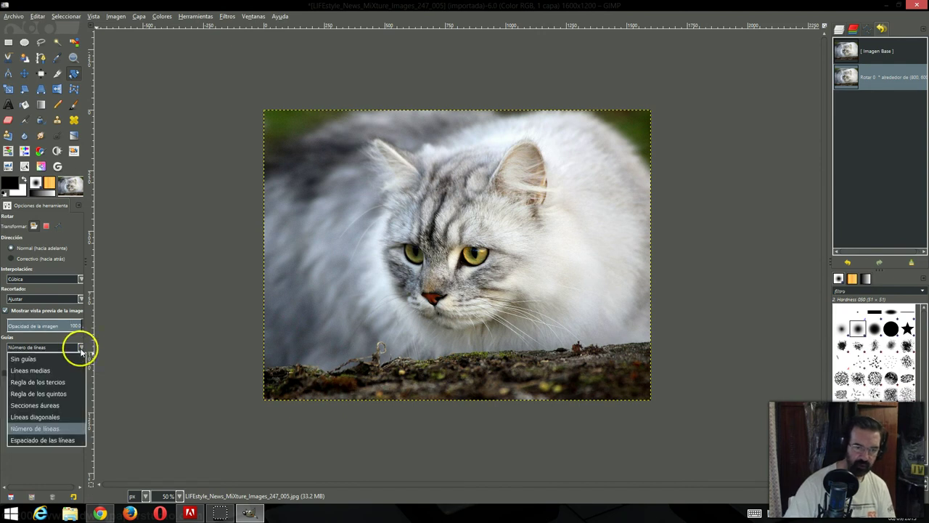
left_click(76, 356)
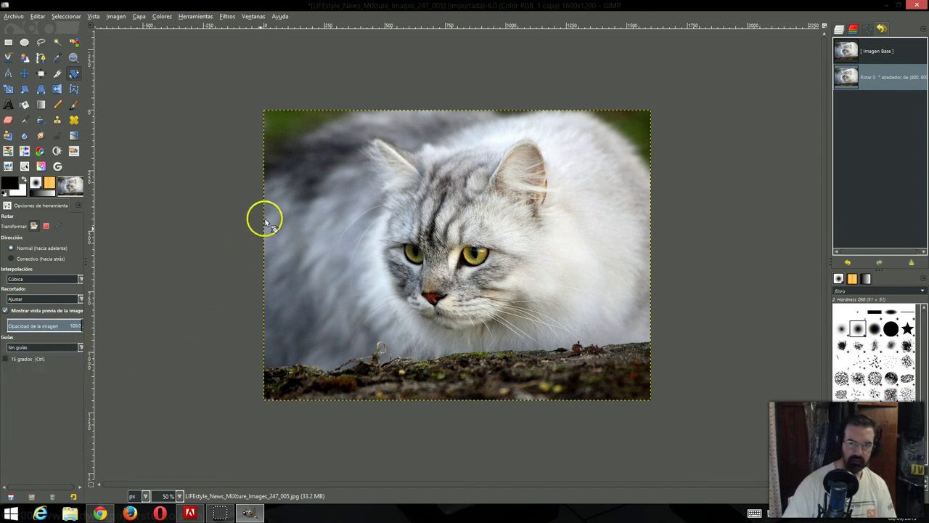
key("m")
left_click_drag(91, 227, 159, 243)
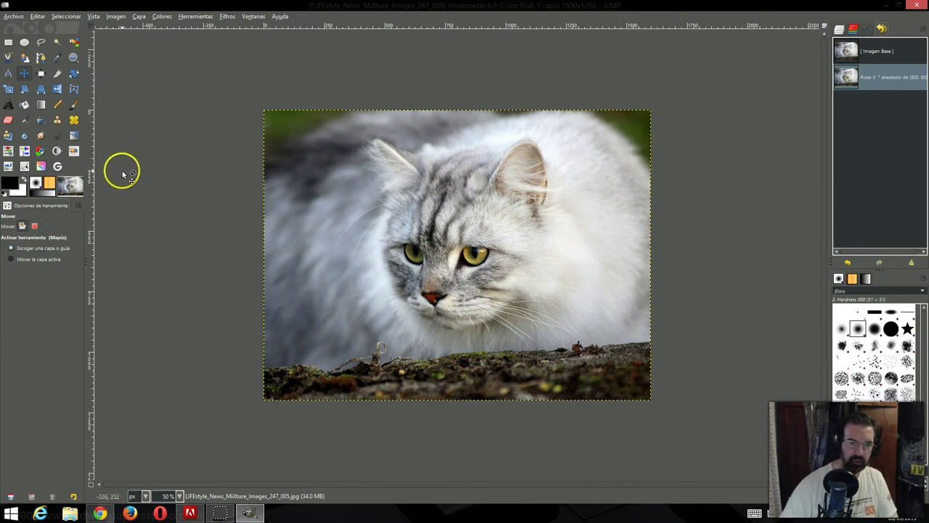
left_click(75, 74)
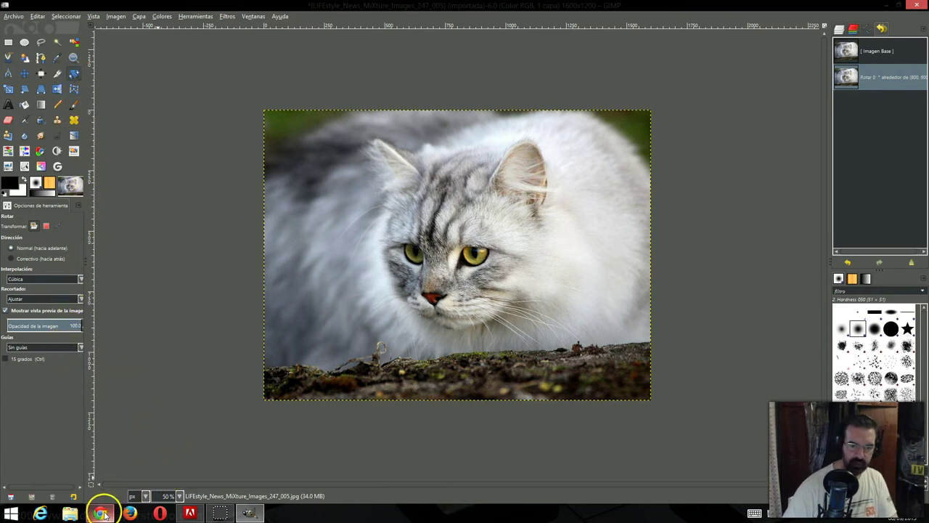
After checking the docs, set the Rotate tool's Guías to Líneas medias.
left_click(102, 512)
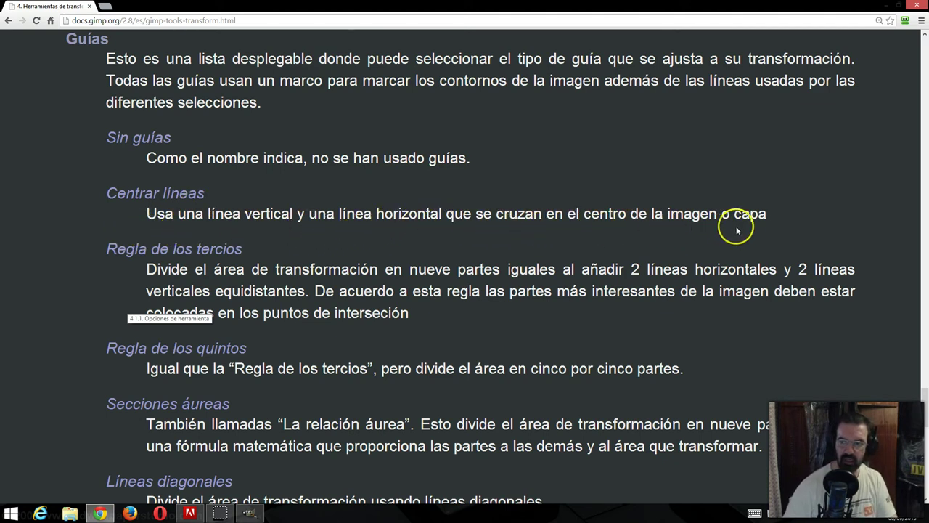
left_click(250, 514)
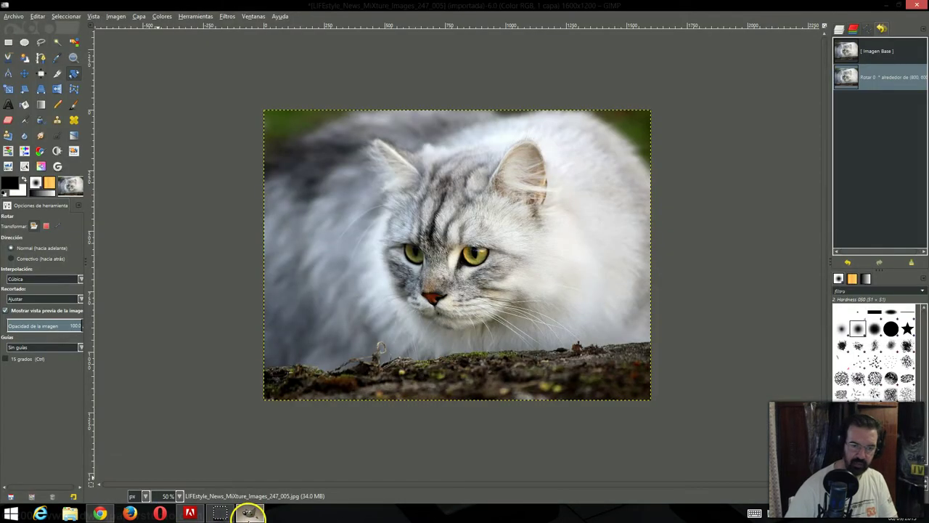
left_click(78, 348)
left_click(75, 368)
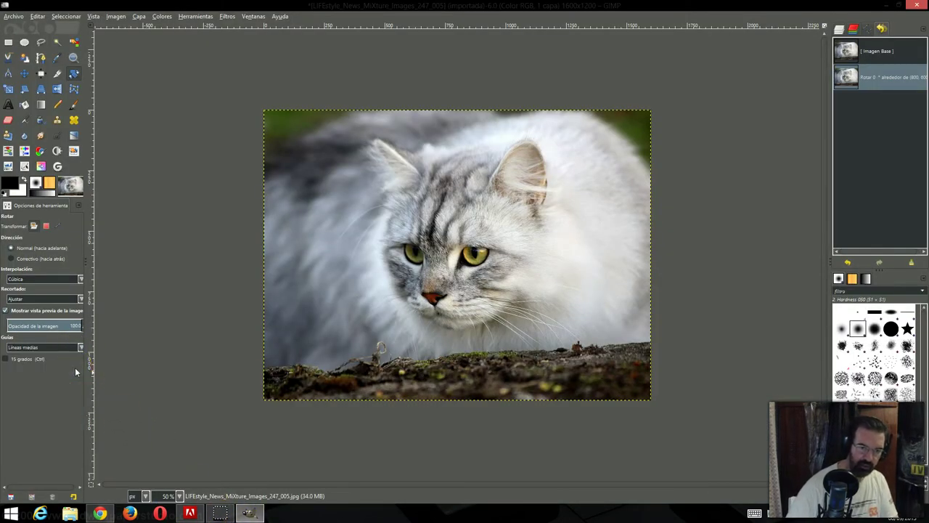
left_click(73, 368)
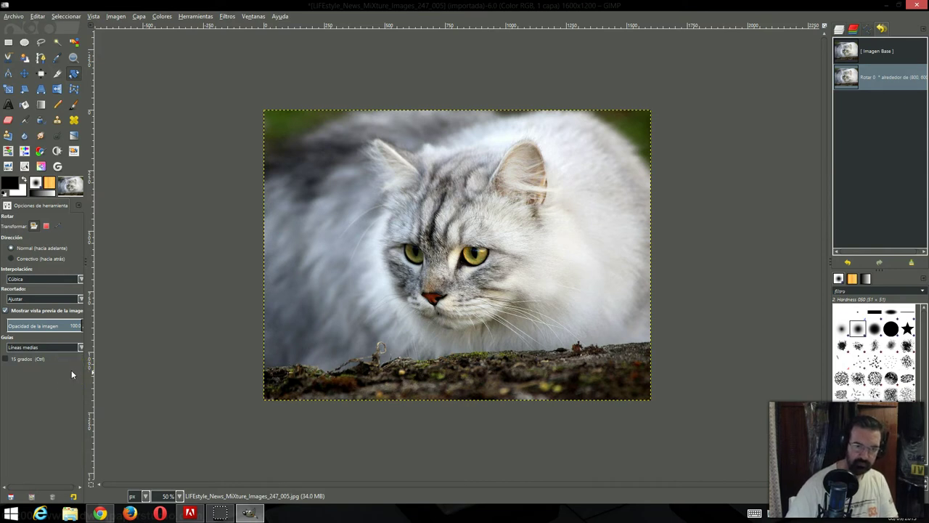
left_click_drag(373, 307, 415, 298)
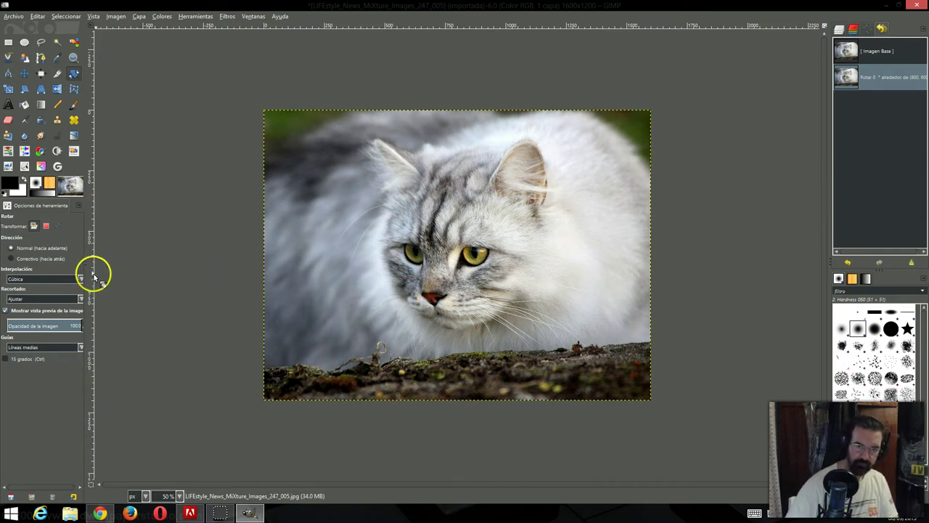
Add a vertical guide down the centre of the cat photo with the Move tool.
key("m")
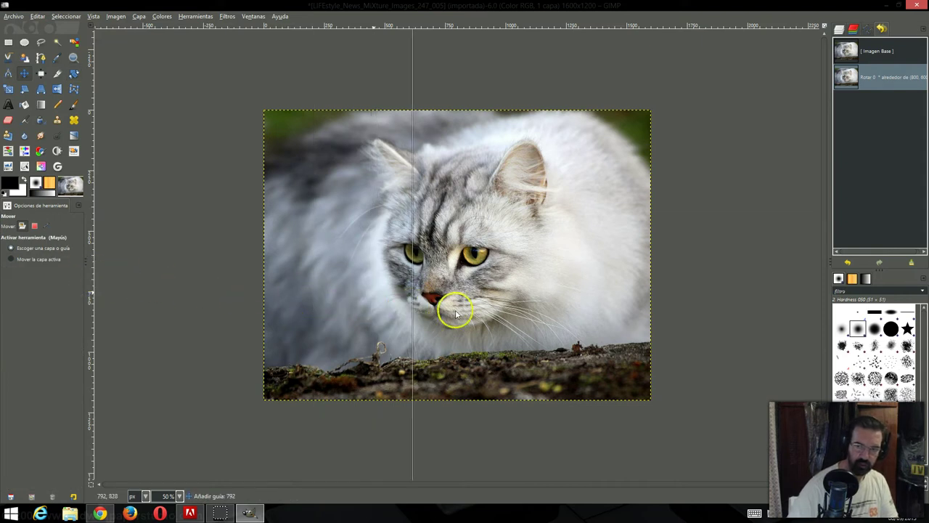
left_click_drag(289, 297, 460, 312)
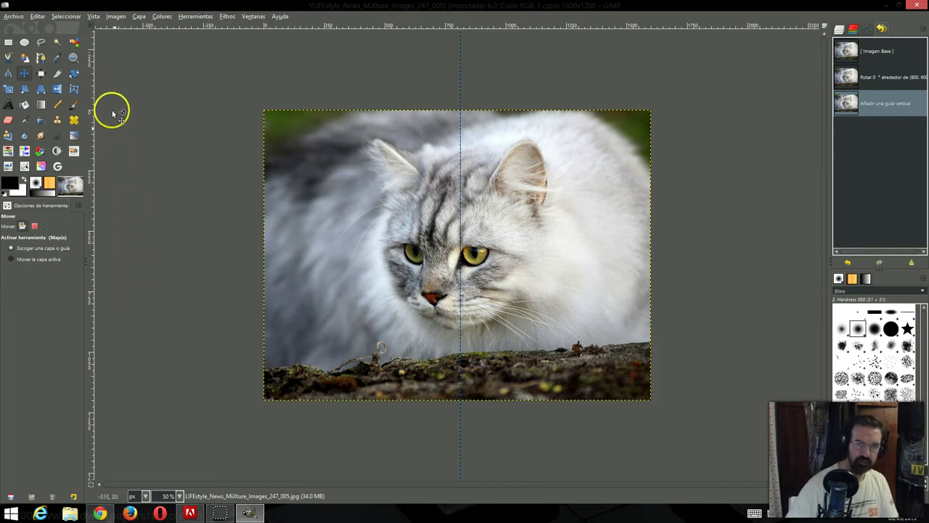
left_click(73, 75)
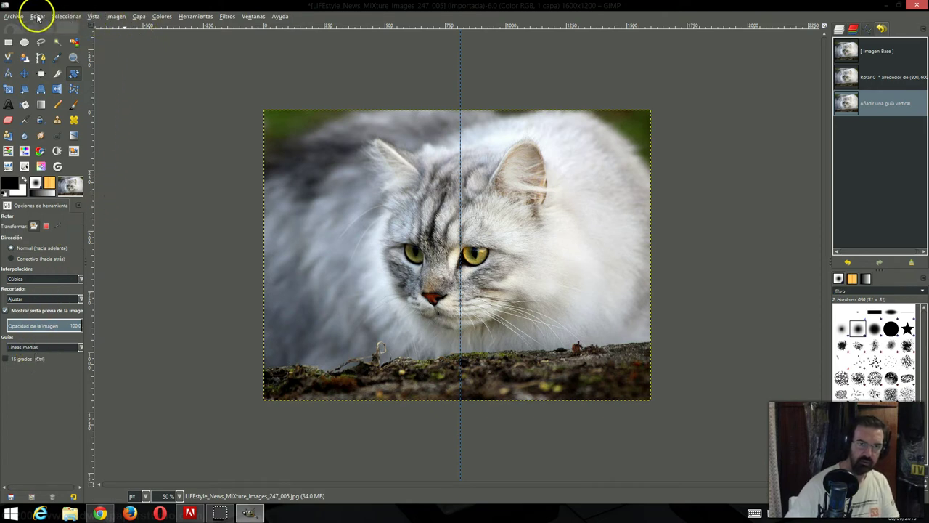
Remove every guide via Imagen > Líneas guía > Quitar todas las guías.
left_click(38, 18)
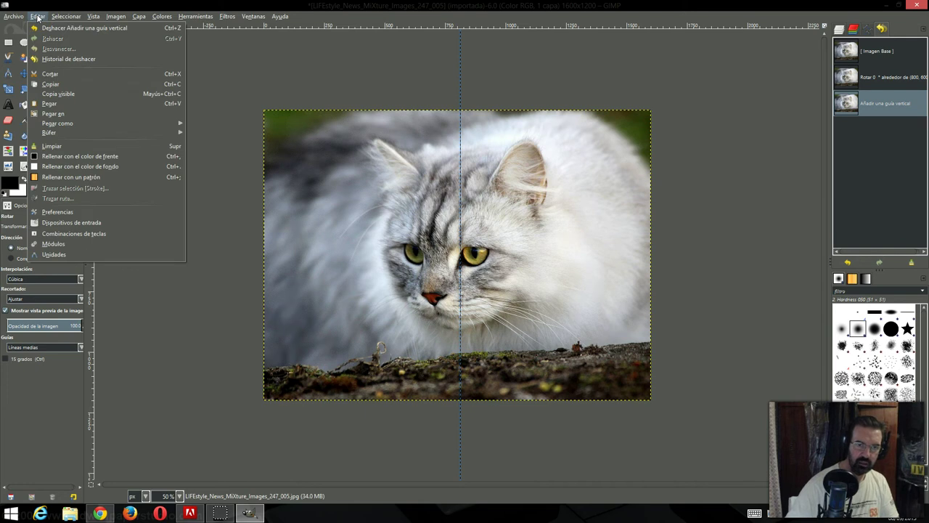
left_click(56, 16)
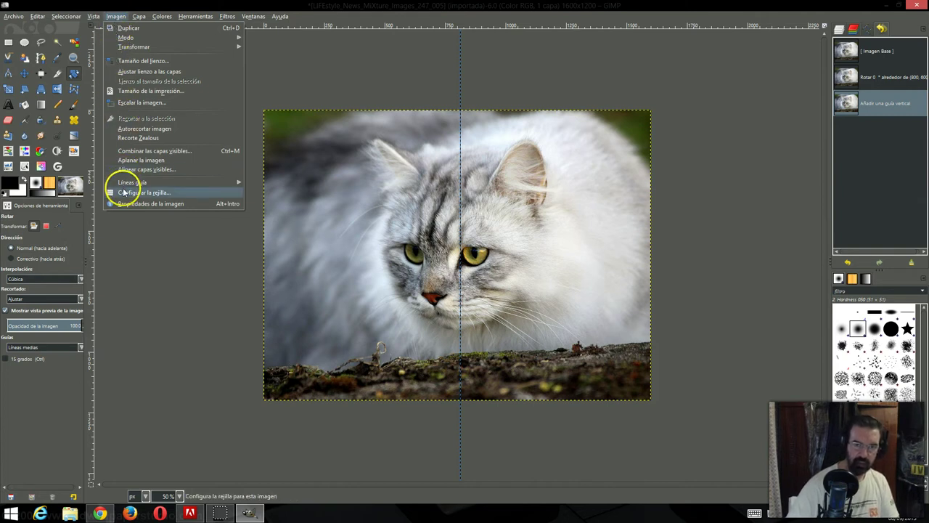
mouse_move(132, 182)
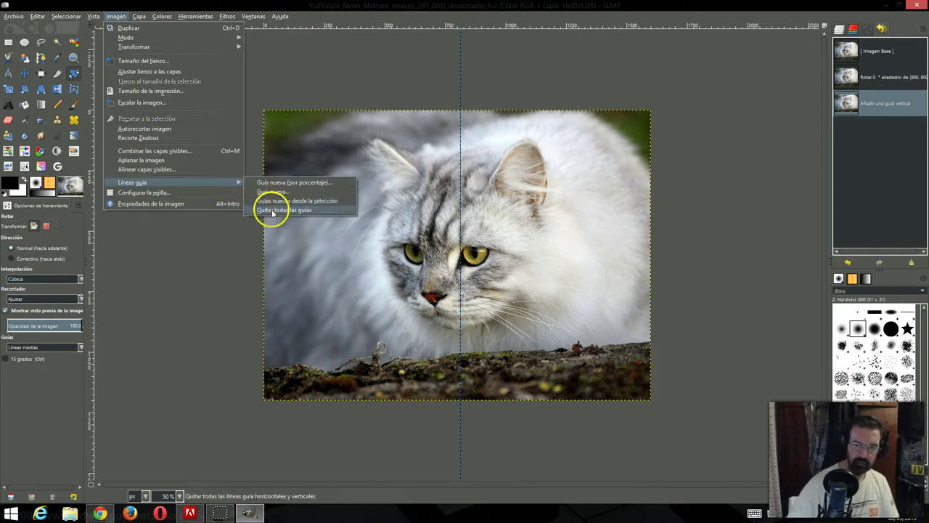
left_click(273, 210)
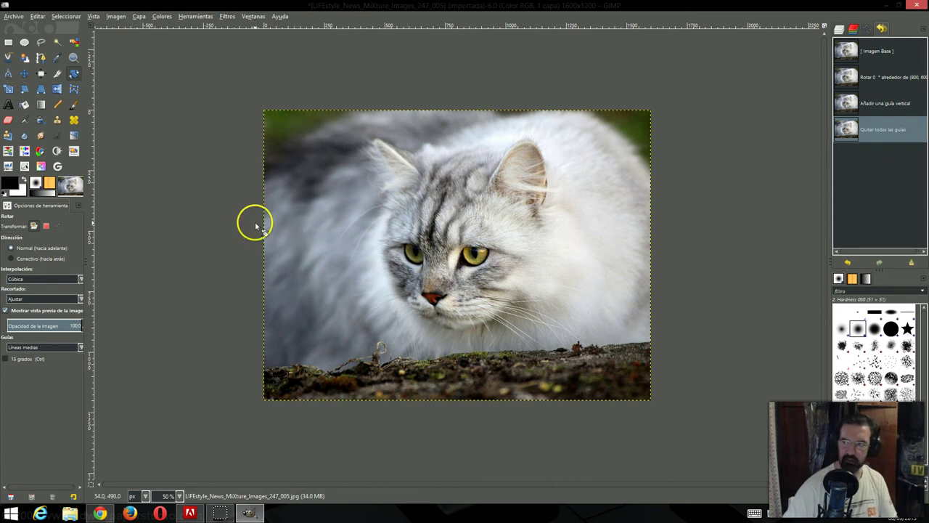
Revert the cat photo to Imagen Base in Undo History and consult the GIMP docs.
left_click(869, 53)
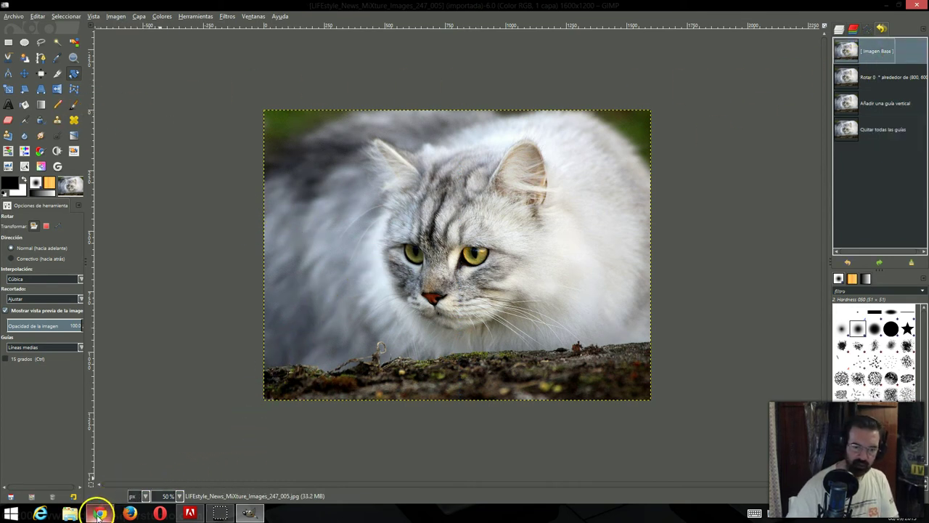
left_click(100, 513)
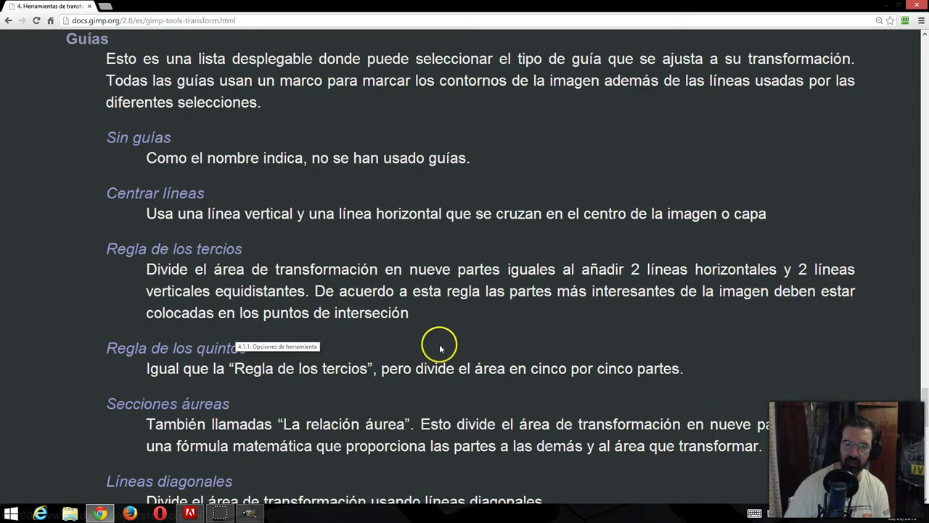
left_click(247, 510)
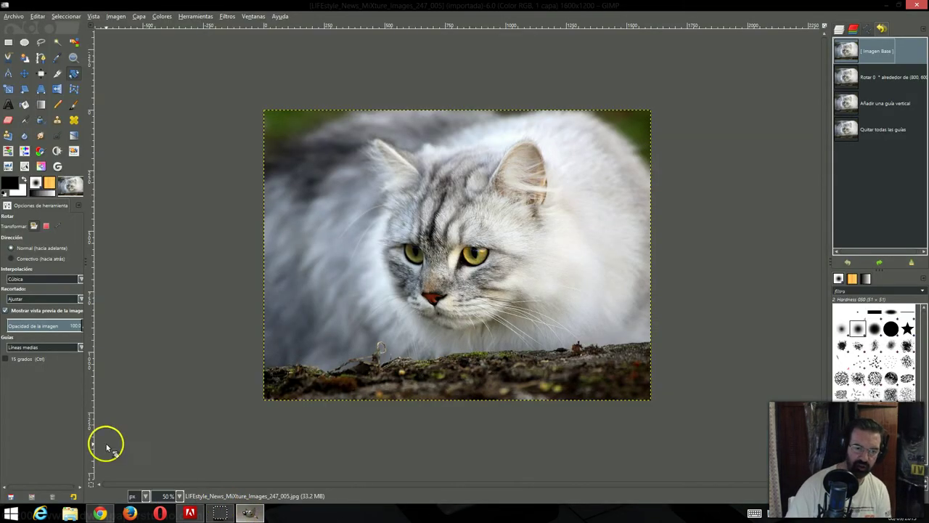
Set the Rotate guides to Regla de los tercios, leaving the Imagen menu unused.
left_click(80, 349)
left_click(69, 382)
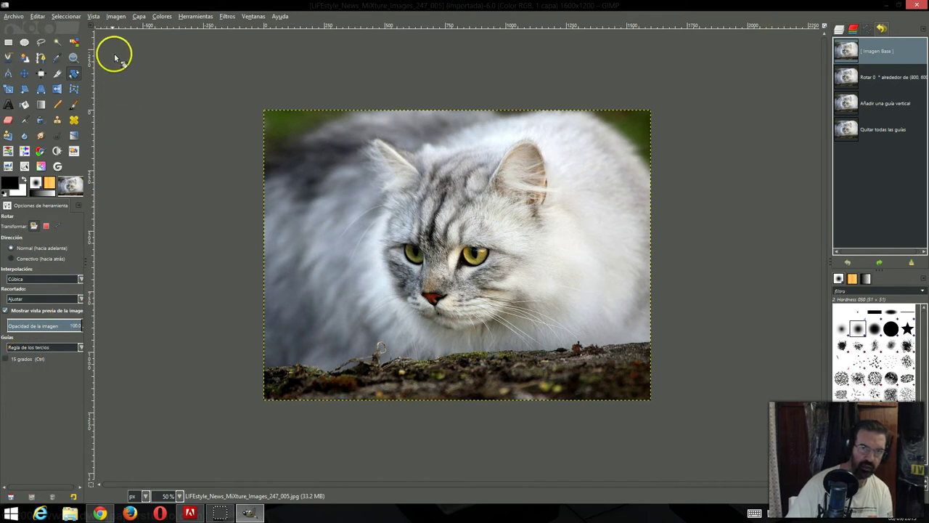
left_click(124, 17)
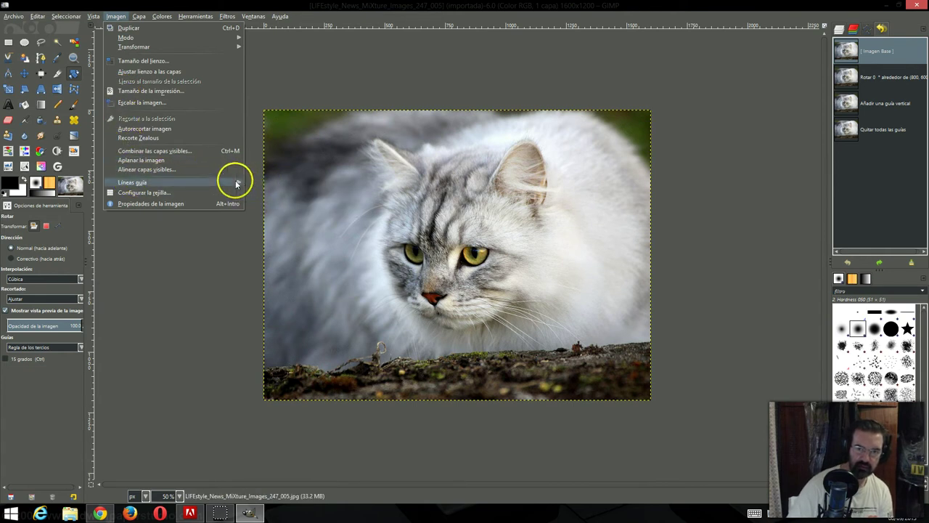
mouse_move(132, 182)
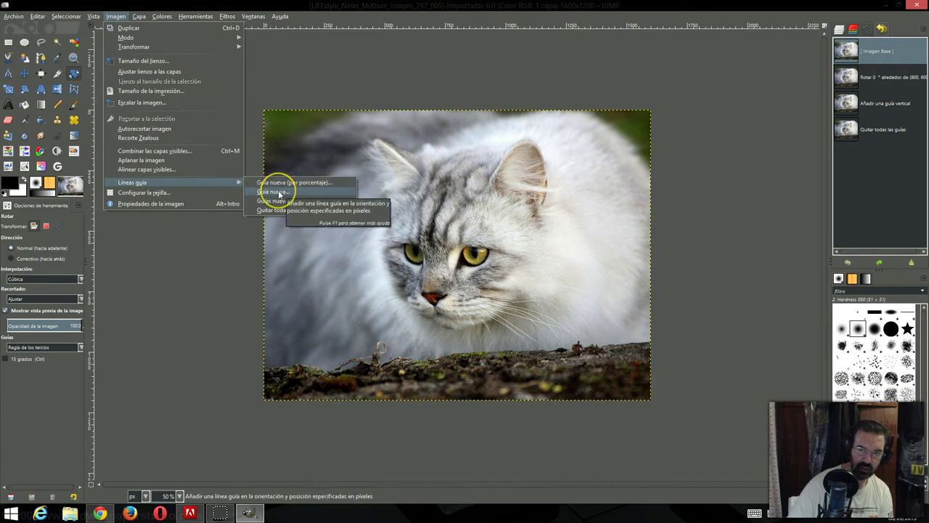
left_click(279, 194)
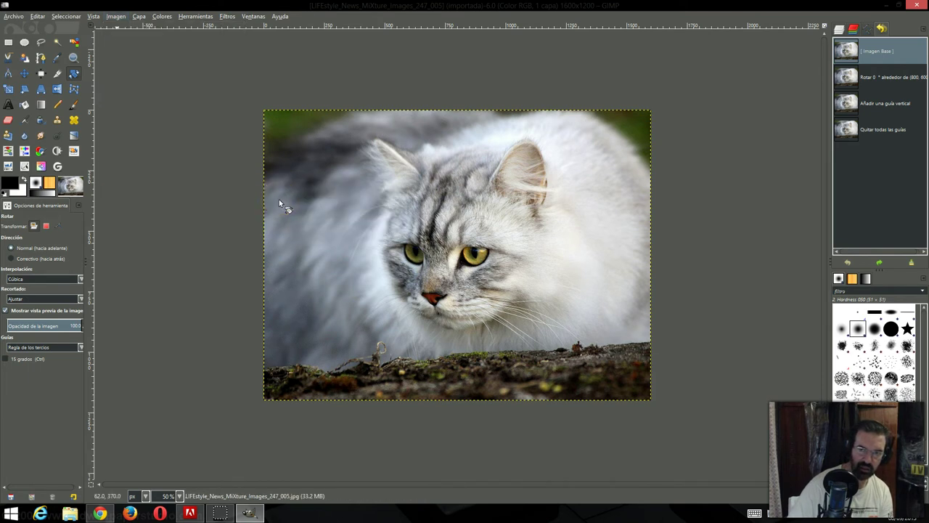
left_click(281, 201)
Start rotating the cat photo, move the Rotar dialog aside, and try Líneas medias guides.
left_click(287, 214)
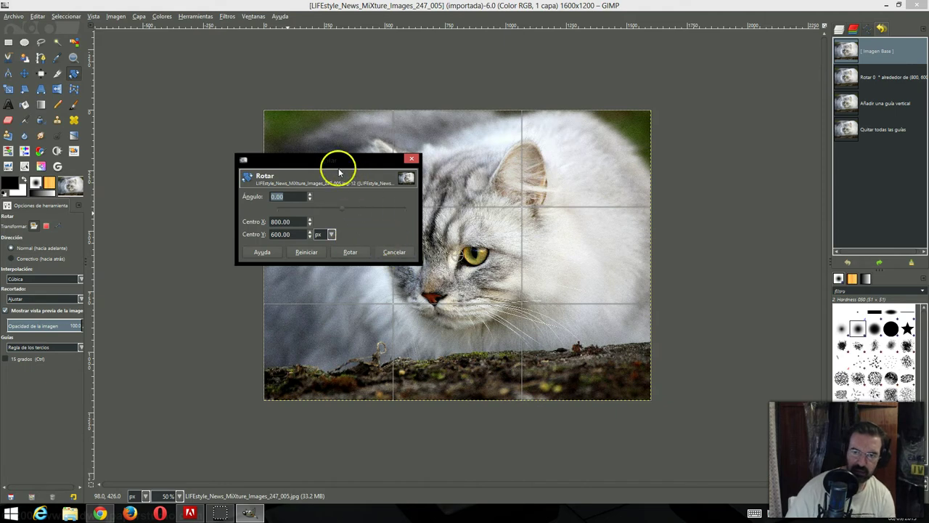
left_click_drag(320, 162, 191, 134)
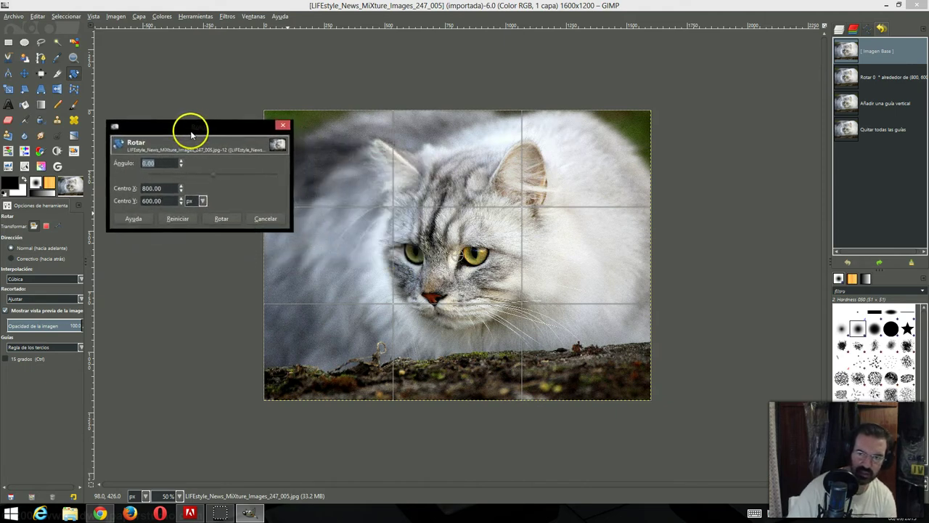
left_click(80, 348)
left_click(76, 369)
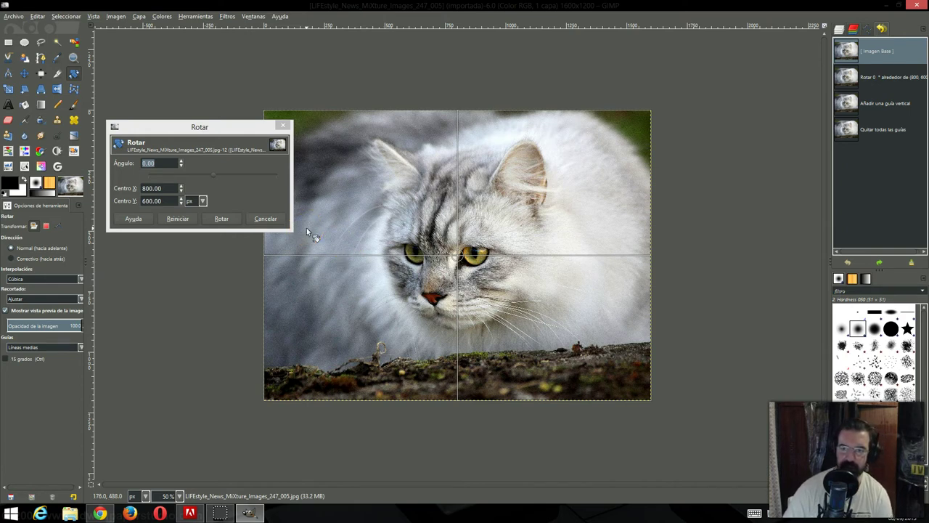
Switch guides to Regla de los tercios, then Regla de los quintos, and revisit the docs.
left_click(81, 348)
left_click(74, 382)
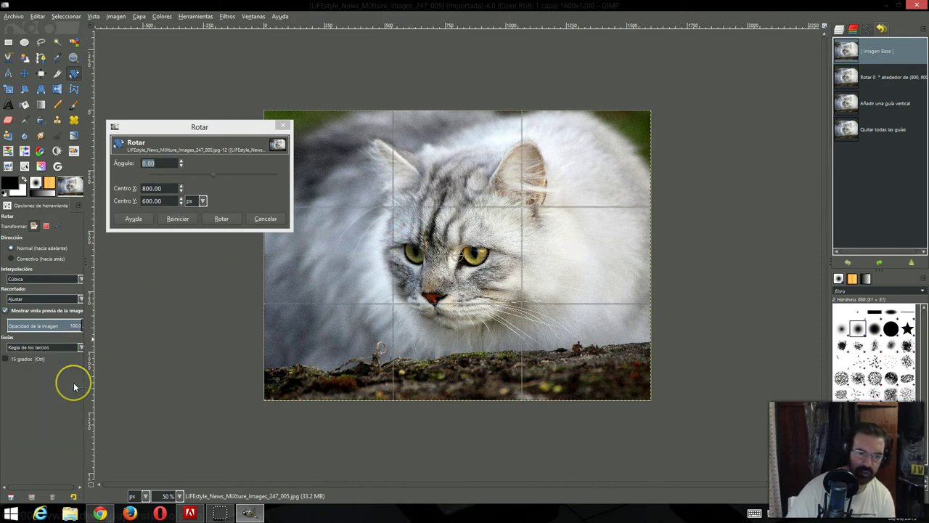
left_click(80, 349)
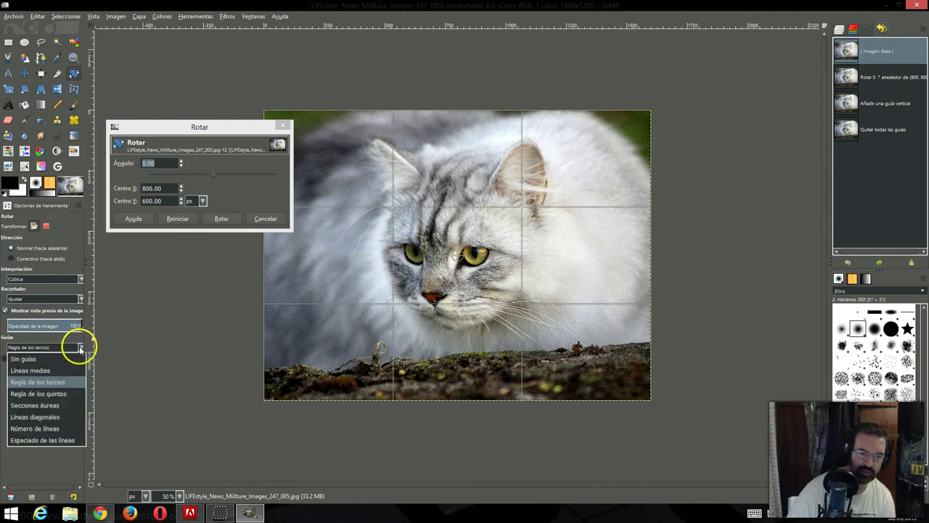
left_click(73, 393)
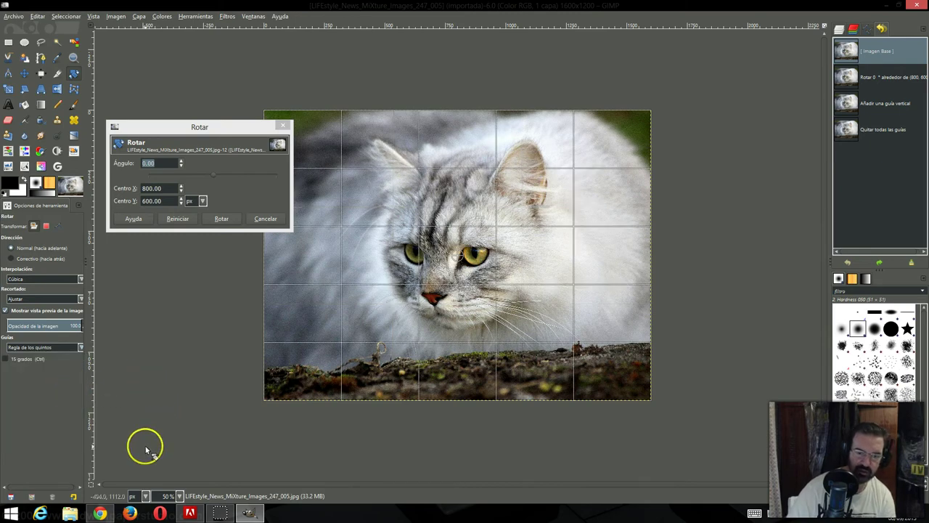
left_click(100, 513)
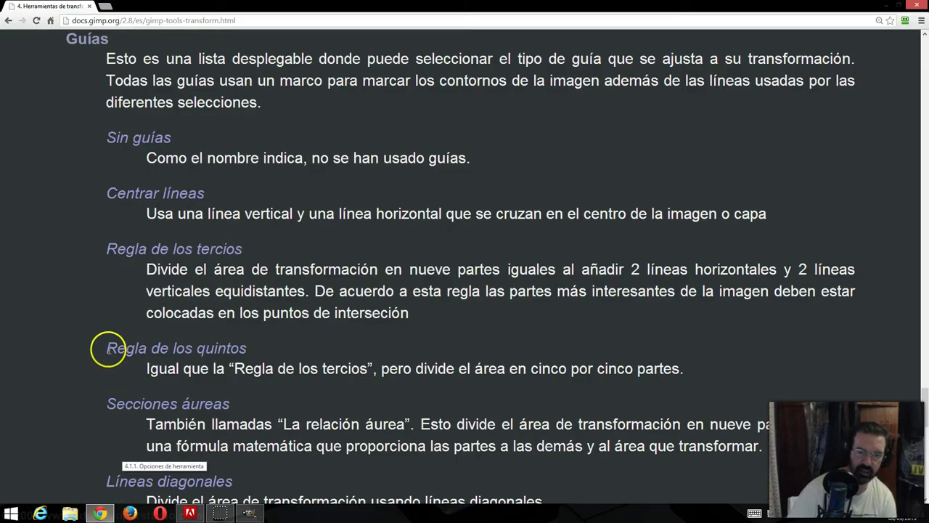
Scroll the guides documentation down to Espaciado de la línea, then go back to GIMP.
scroll(85, 307, "down", 3)
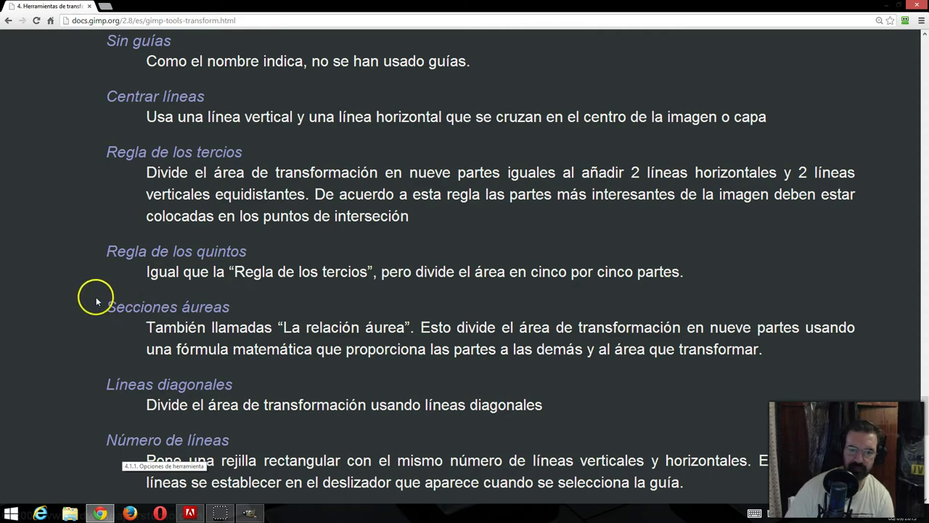
scroll(97, 301, "down", 2)
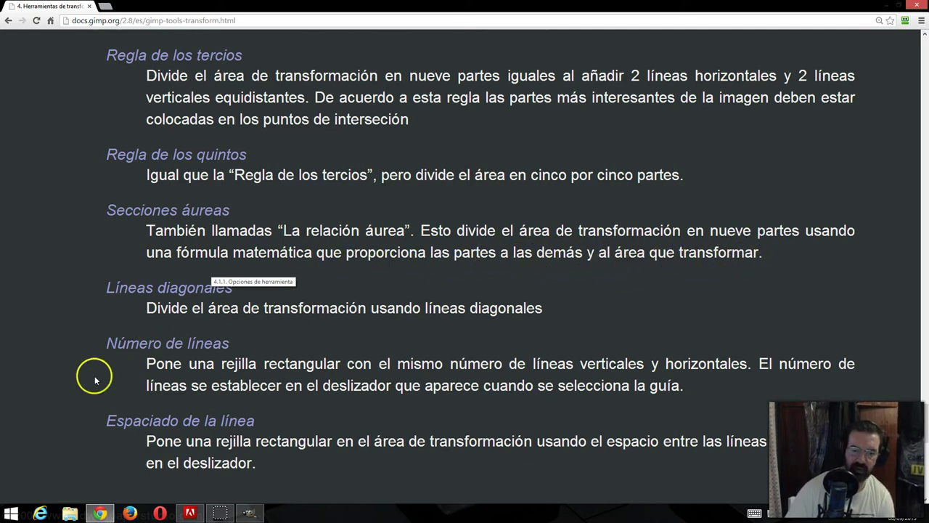
left_click(246, 513)
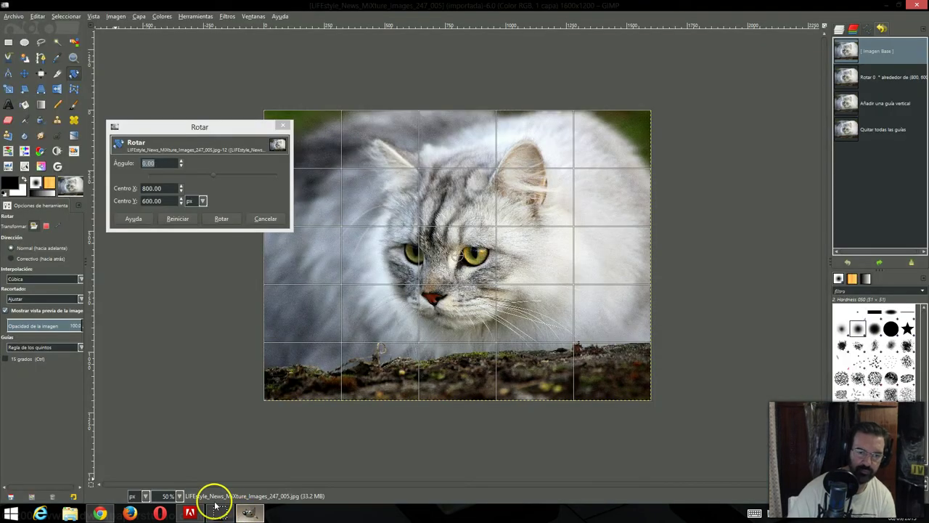
Overlay Secciones áureas guides on the rotate preview and move the Rotar dialog up.
left_click(81, 349)
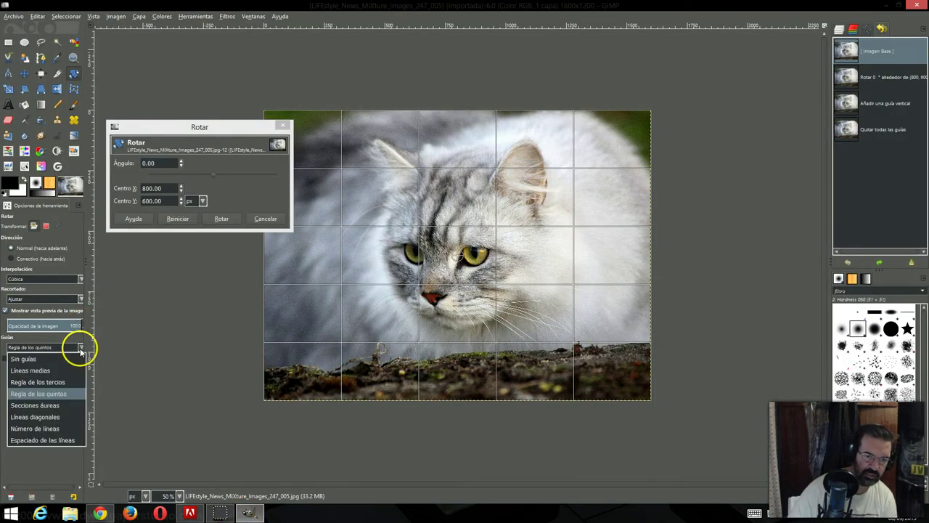
left_click(72, 405)
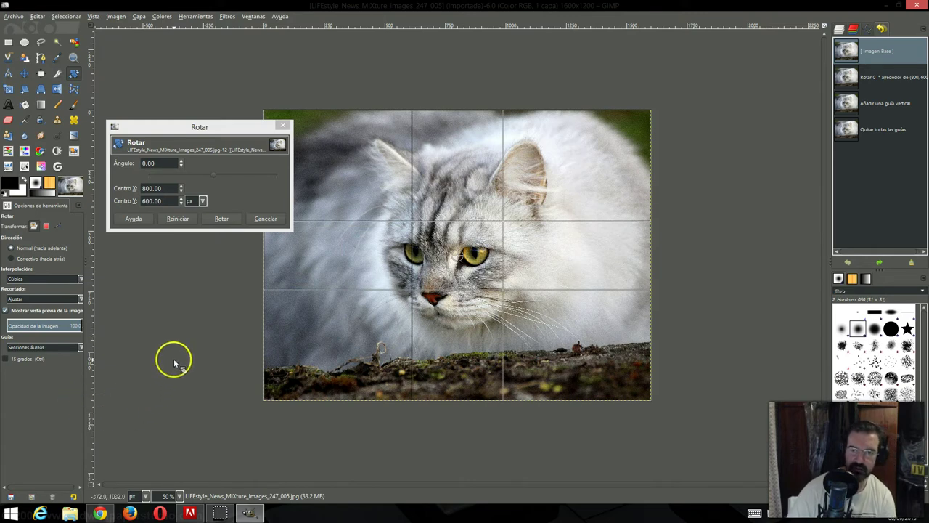
left_click_drag(198, 127, 191, 33)
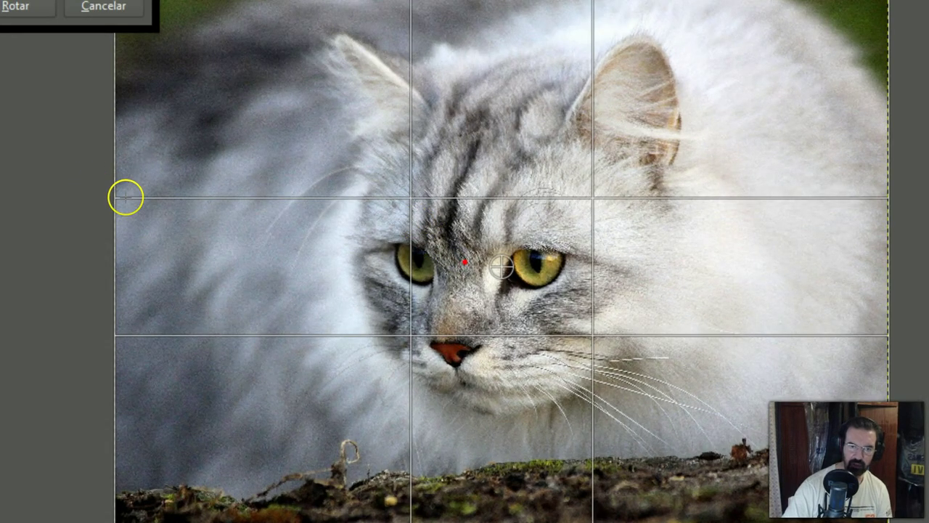
left_click_drag(159, 204, 707, 199)
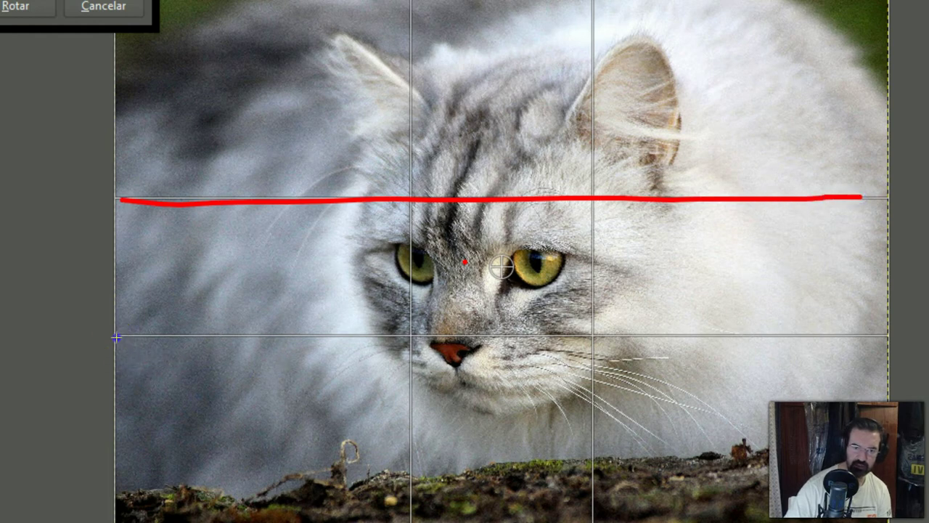
left_click_drag(117, 337, 804, 329)
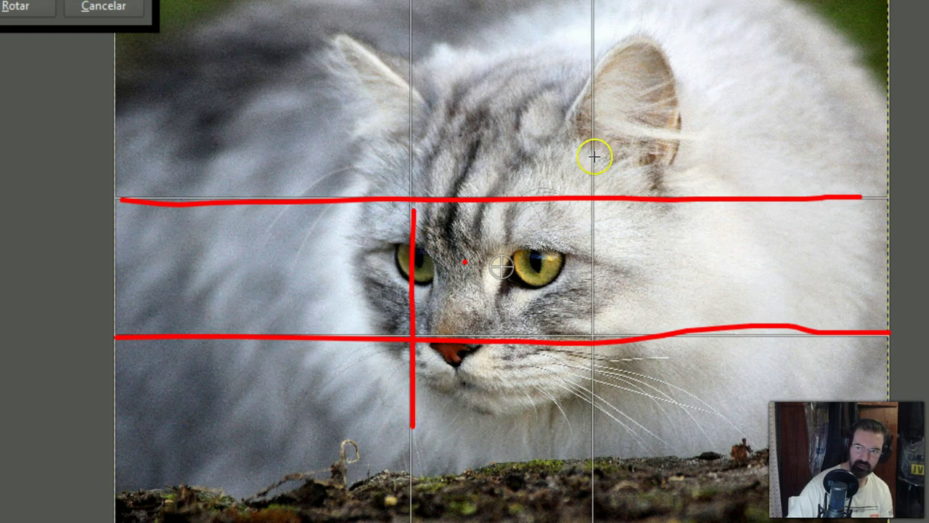
left_click_drag(594, 156, 595, 294)
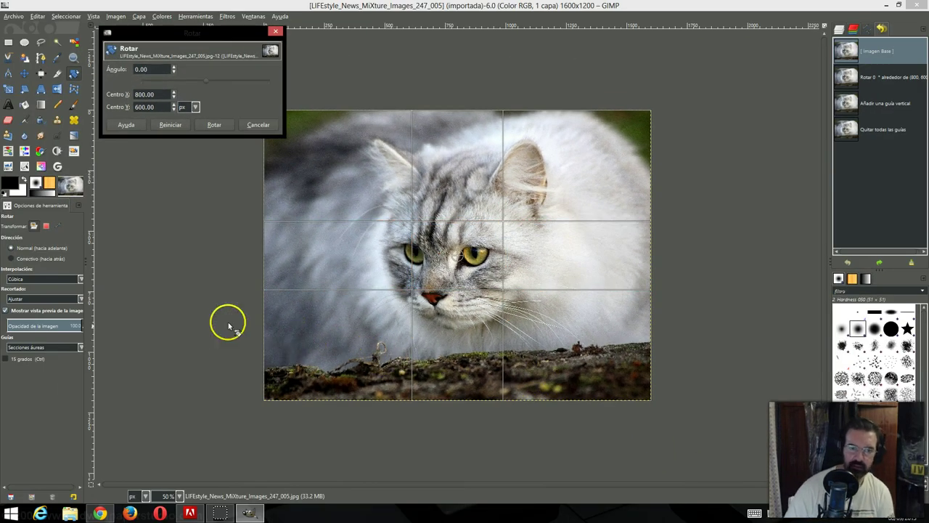
Set the guides to Líneas diagonales and read their description in the documentation.
left_click(81, 347)
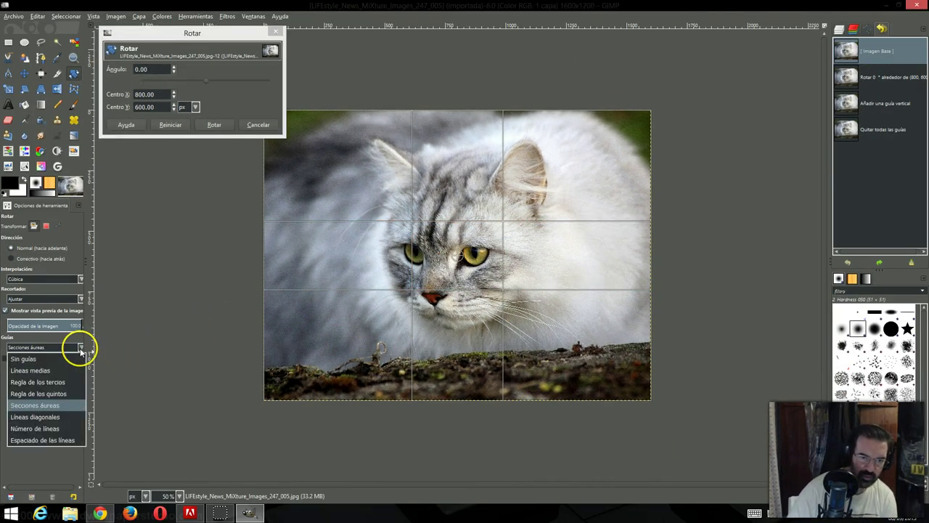
left_click(68, 416)
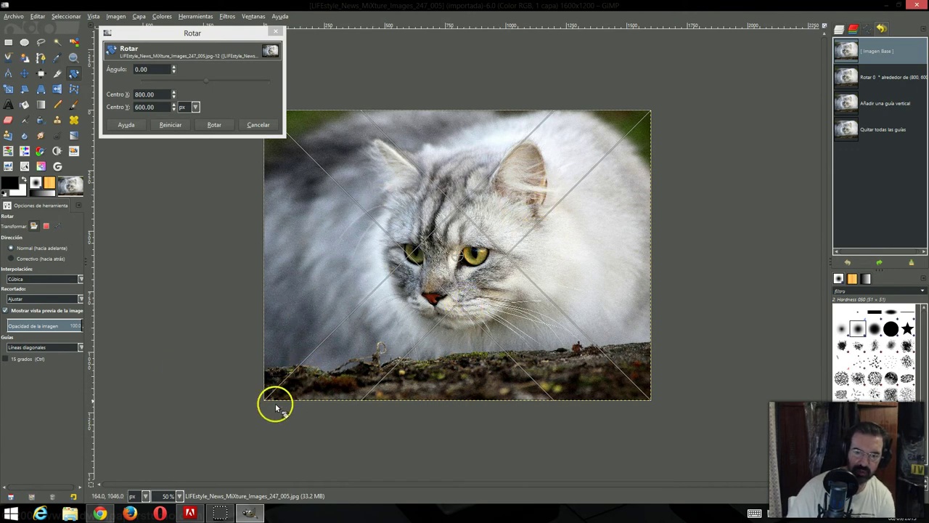
left_click(100, 513)
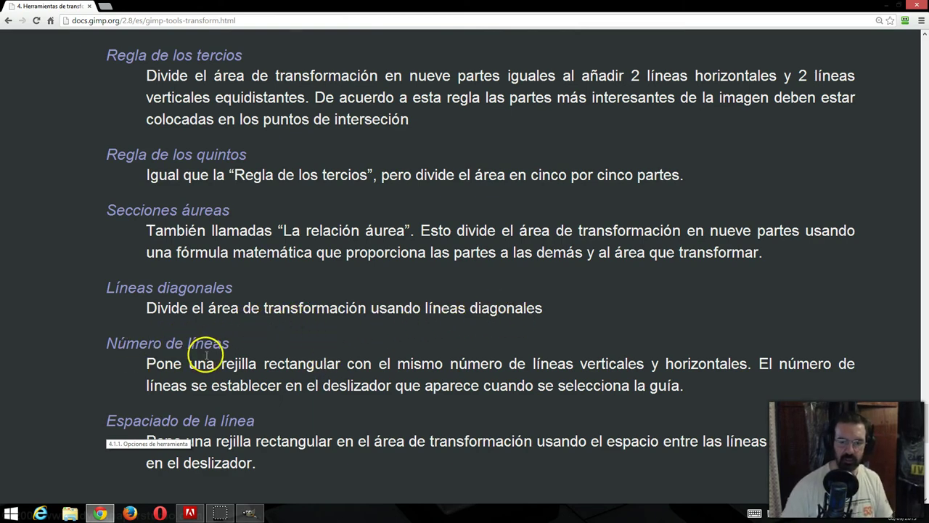
scroll(207, 356, "down", 3)
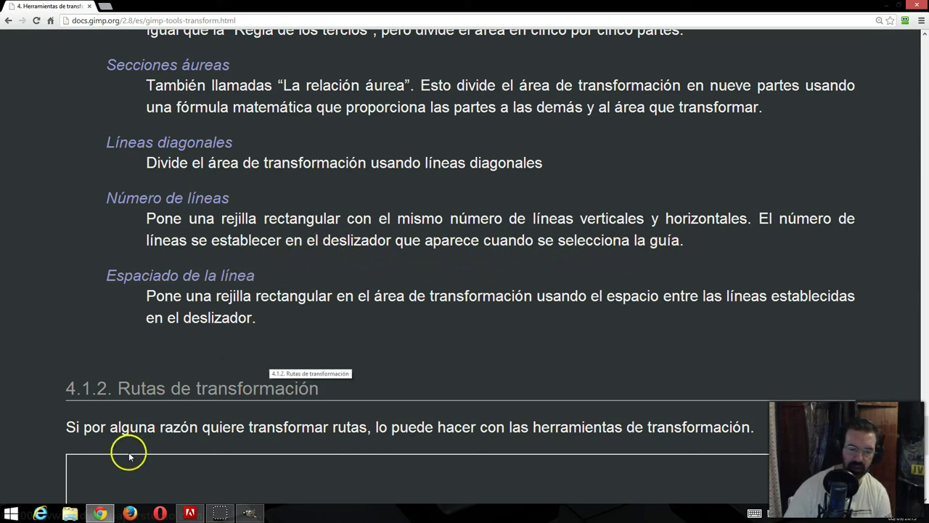
left_click(249, 512)
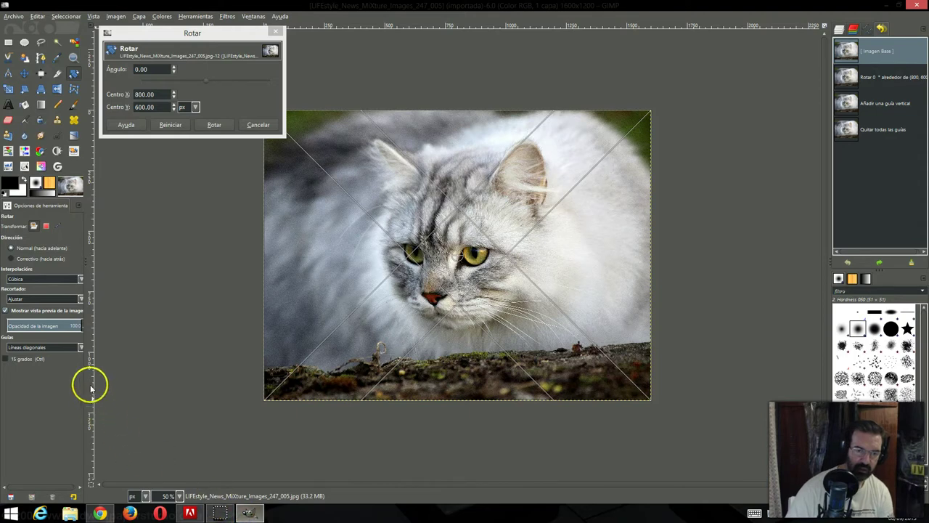
Switch guides to Número de líneas with the count at 11, then revisit the docs.
left_click(80, 348)
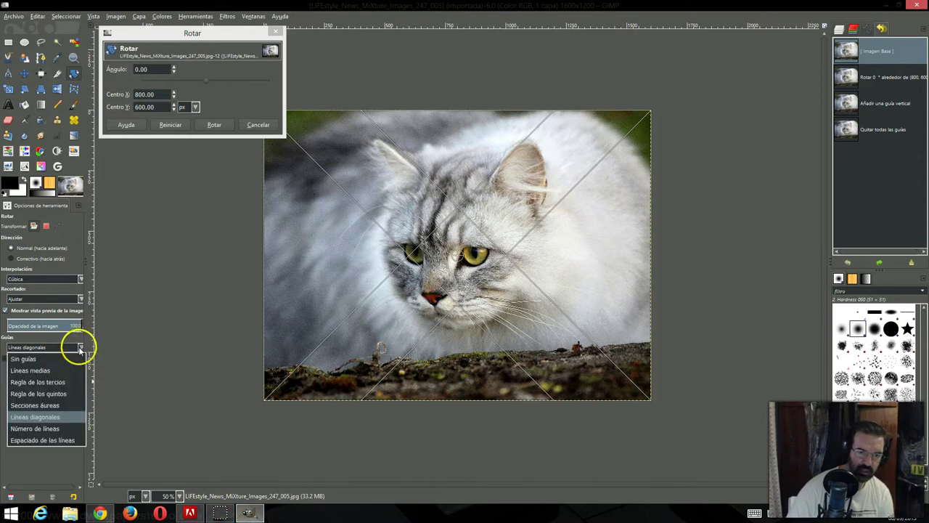
left_click(65, 429)
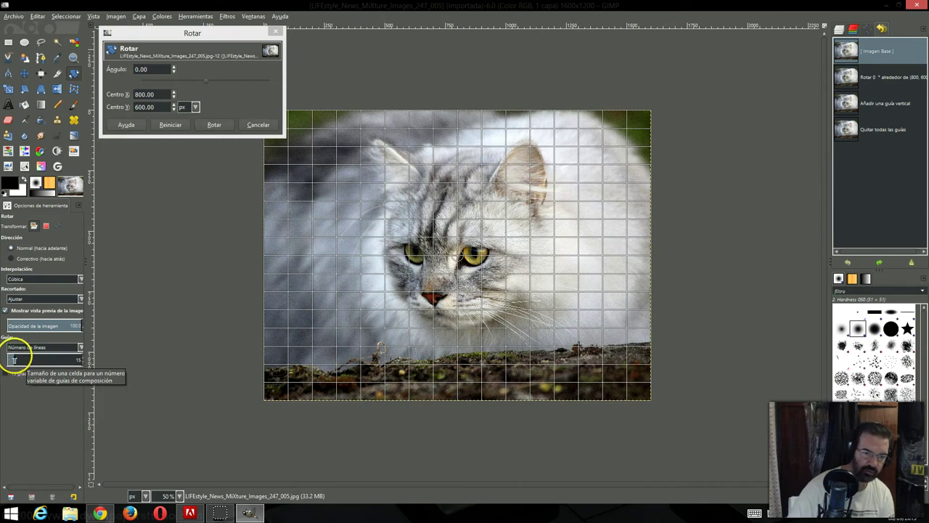
mouse_move(13, 360)
left_mouse_down()
mouse_move(41, 358)
mouse_move(13, 365)
left_mouse_up()
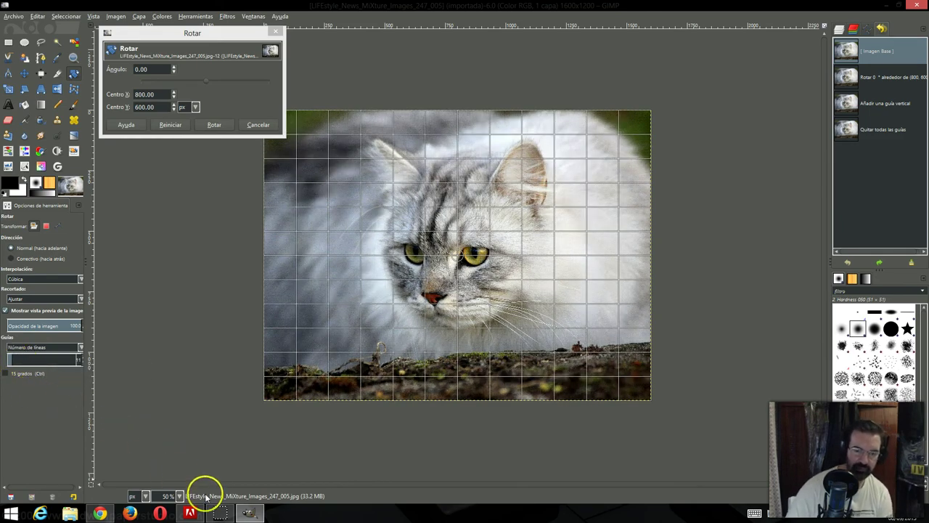
left_click(100, 512)
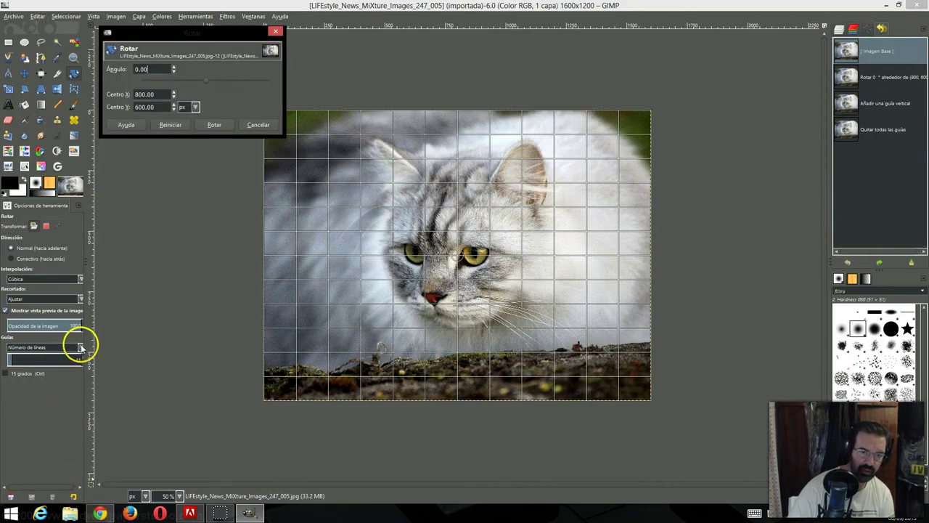
Try Espaciado de las líneas guides with wider spacing, checking the documentation.
left_click(80, 348)
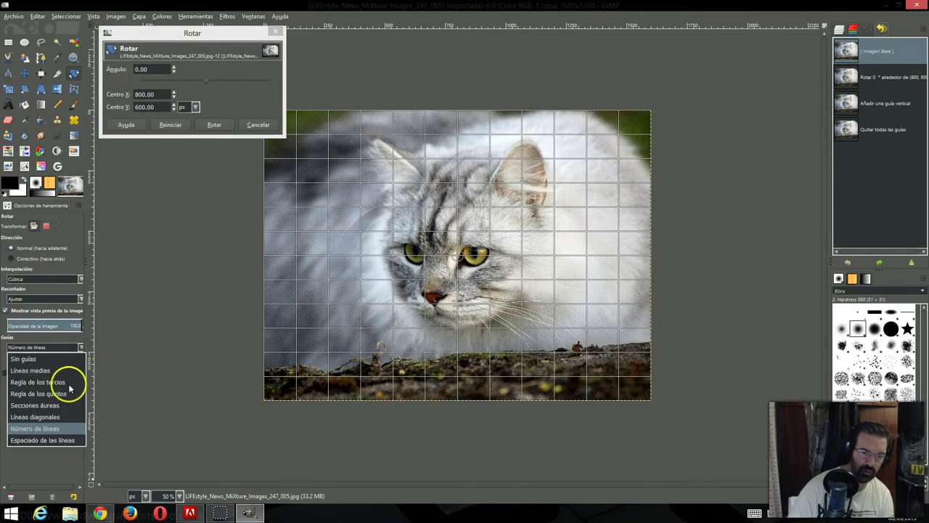
left_click(70, 443)
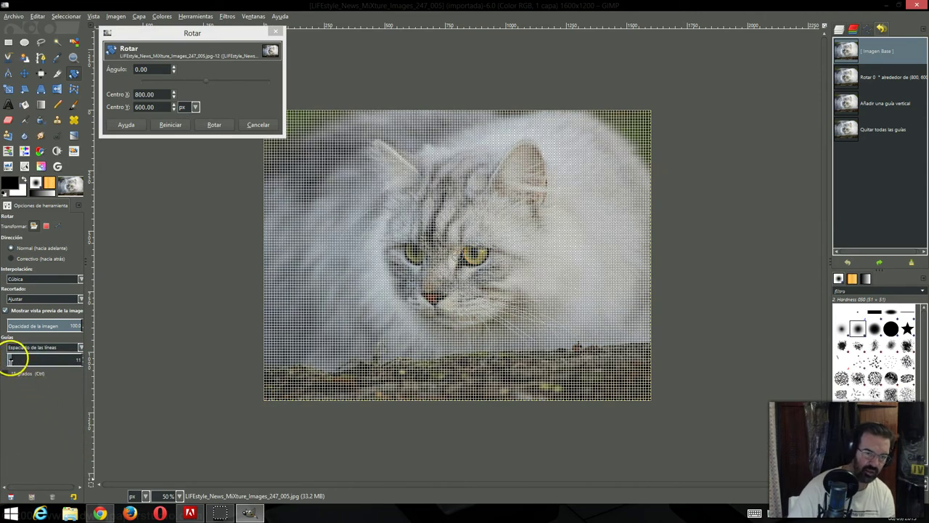
mouse_move(10, 360)
left_mouse_down()
mouse_move(65, 360)
mouse_move(57, 363)
left_mouse_up()
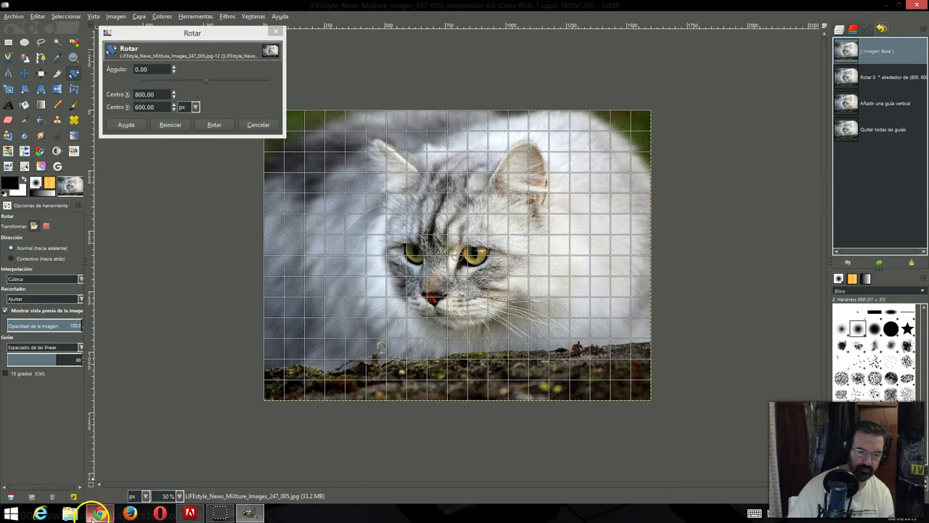
left_click(105, 515)
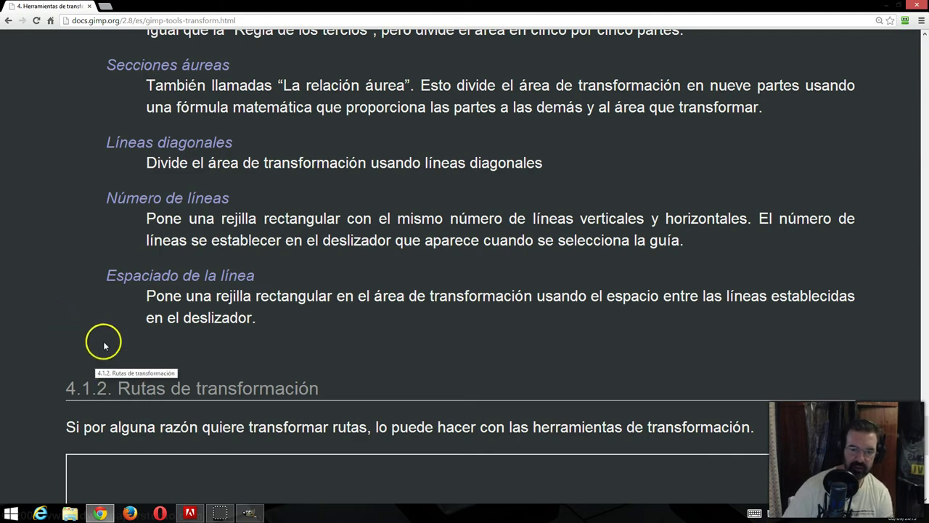
left_click(248, 513)
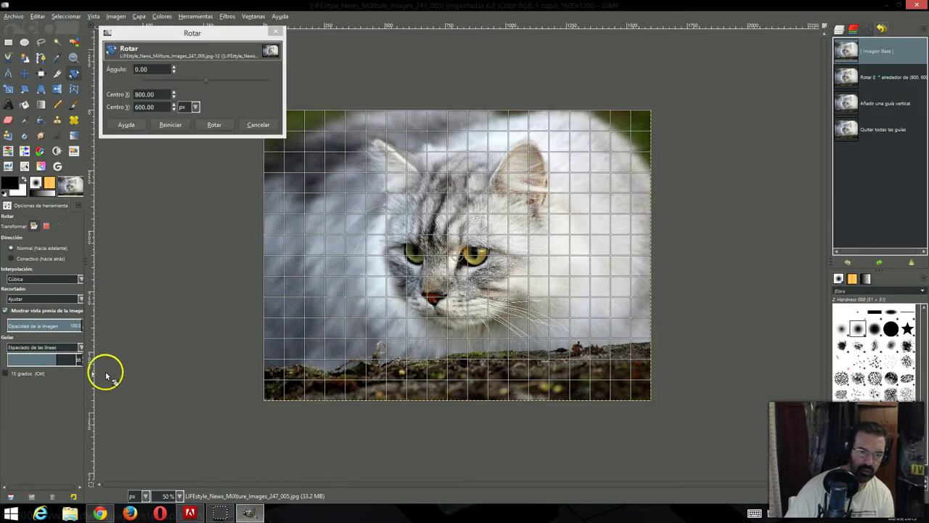
Set the guides to Sin guías and cancel the rotation.
left_click(82, 355)
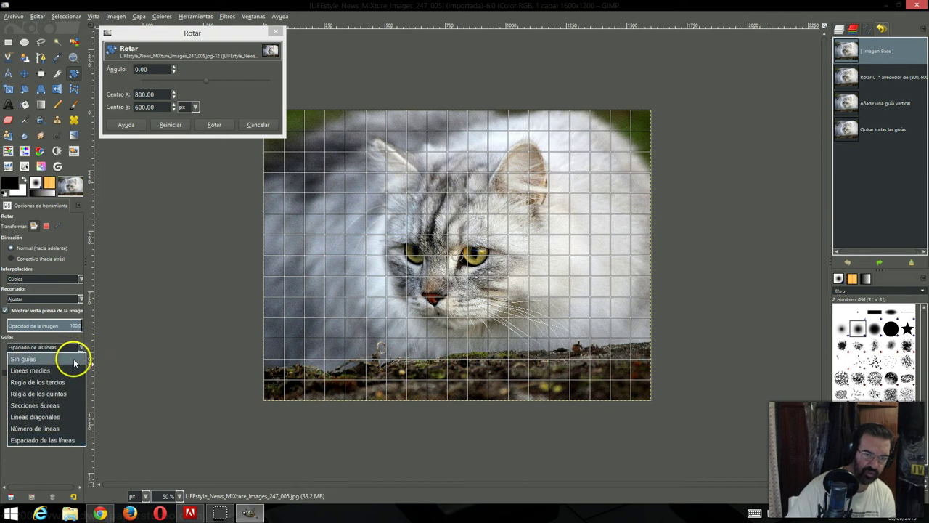
left_click(72, 356)
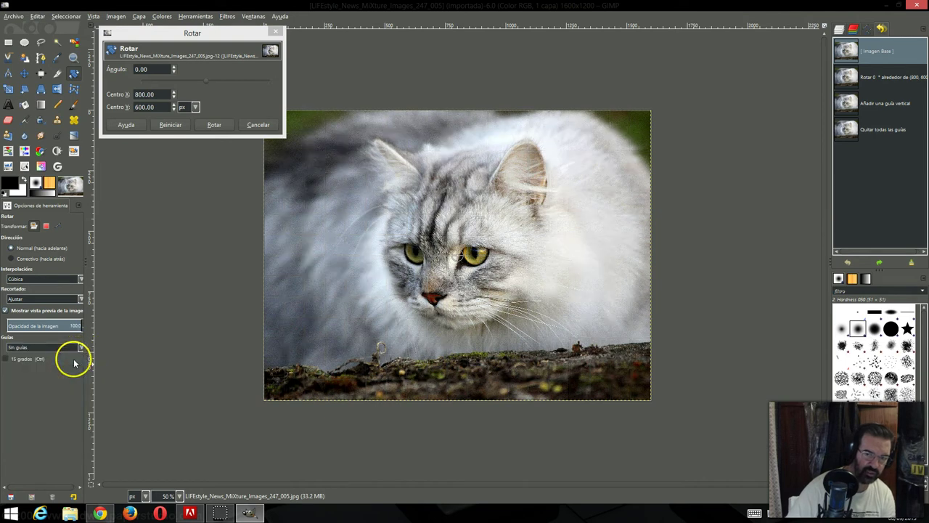
left_click(253, 124)
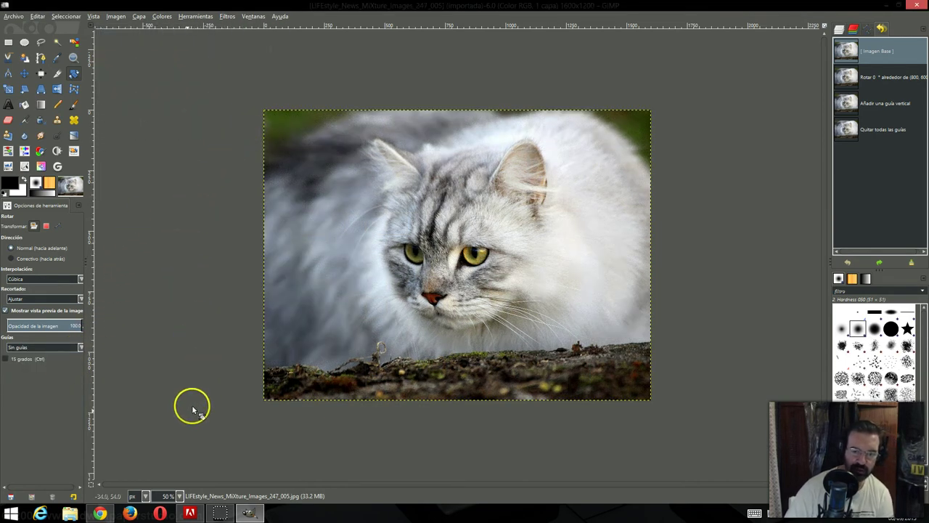
left_click(101, 514)
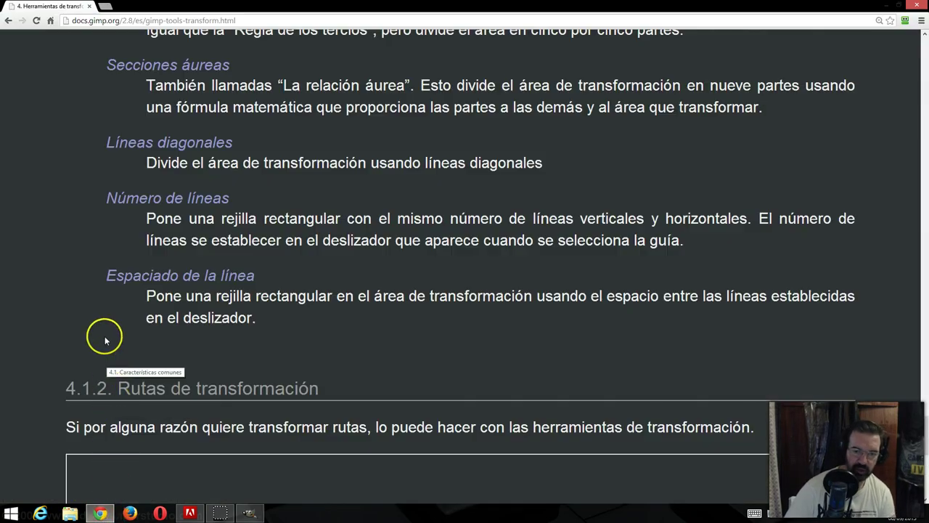
scroll(105, 340, "down", 2)
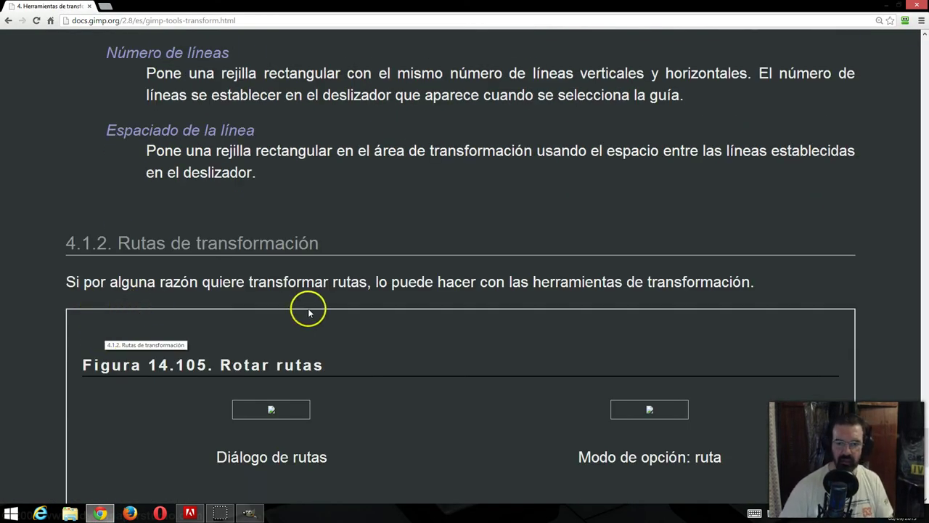
scroll(399, 298, "down", 1)
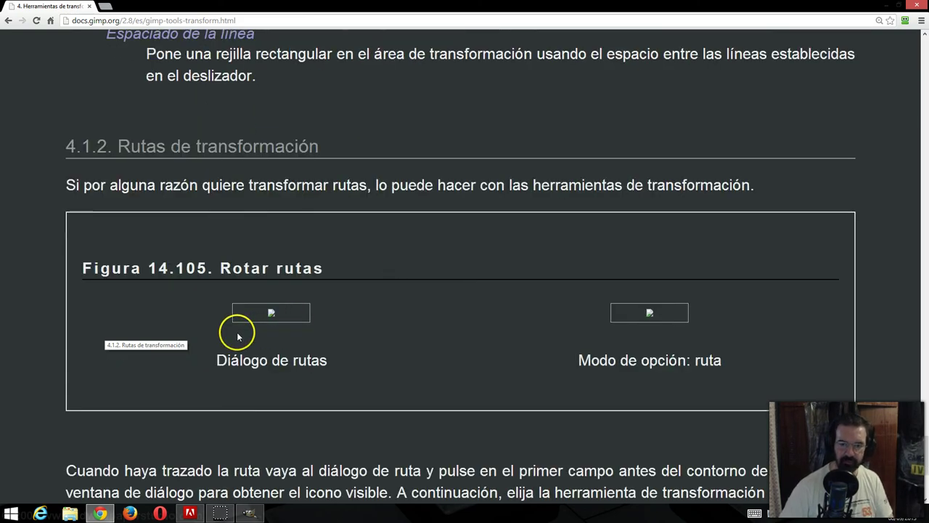
scroll(236, 338, "down", 2)
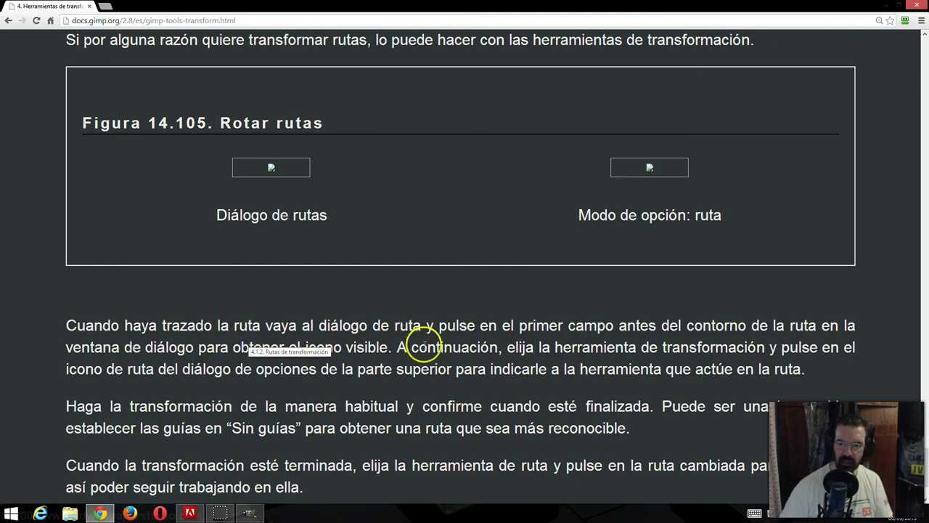
scroll(425, 346, "down", 3)
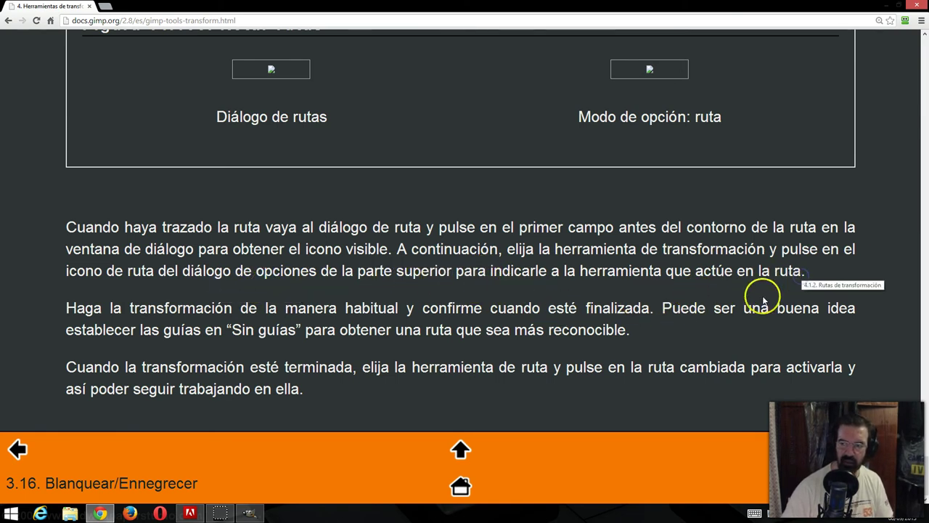
left_click(247, 514)
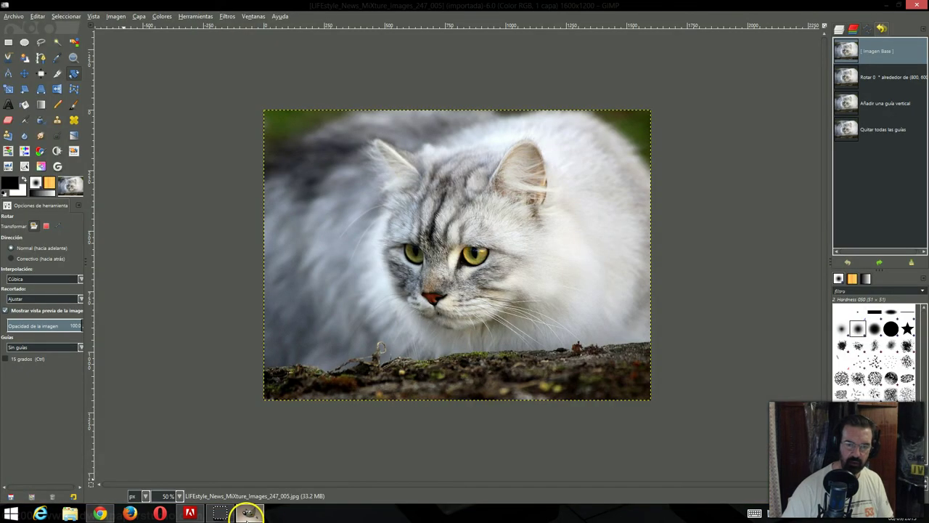
Browse the Seleccionar and Editar menus without choosing anything, then pick the Move tool.
left_click(64, 17)
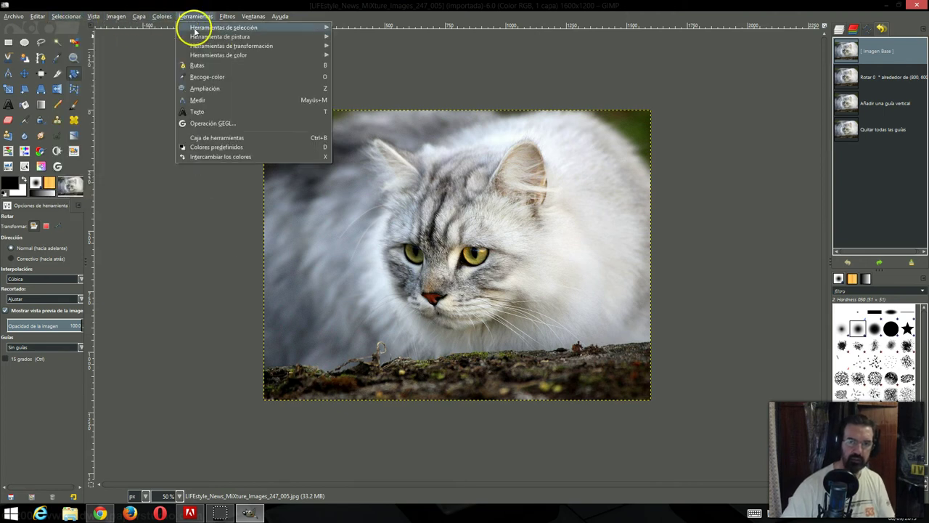
mouse_move(36, 16)
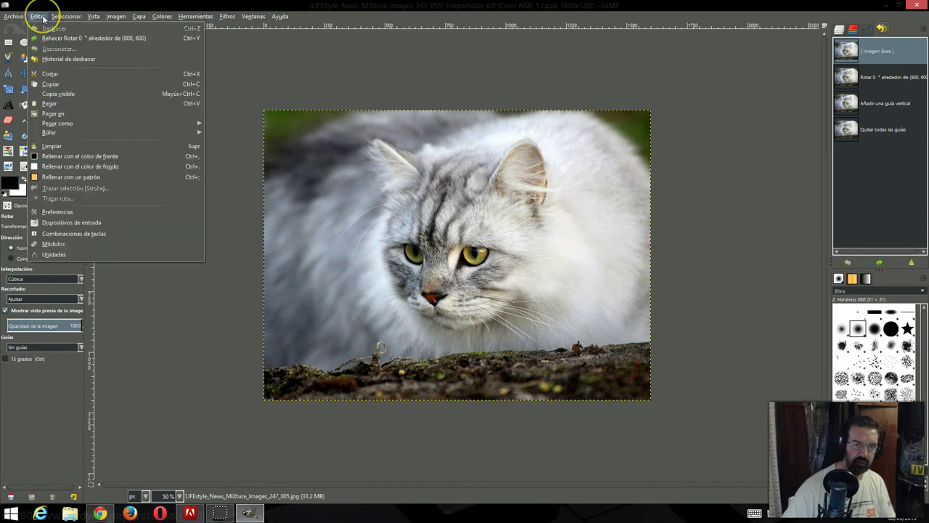
left_click_drag(44, 18, 48, 200)
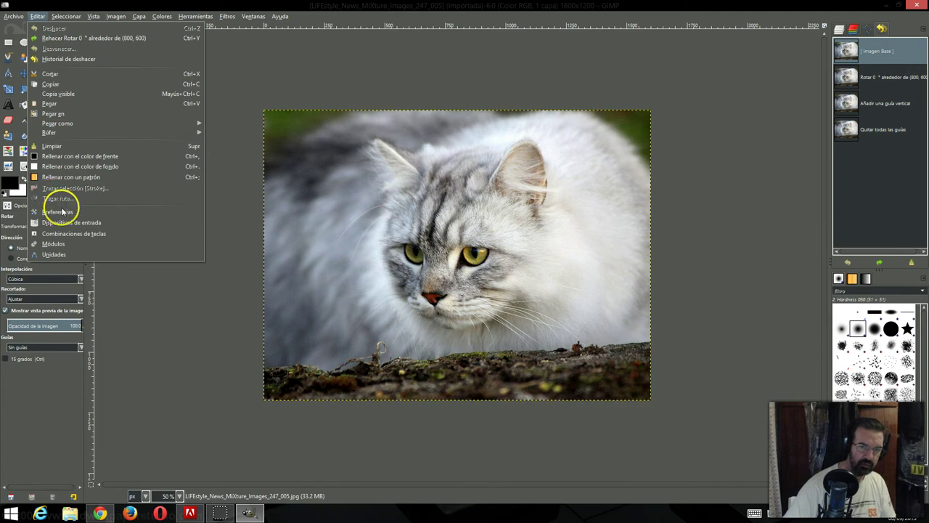
left_click(138, 273)
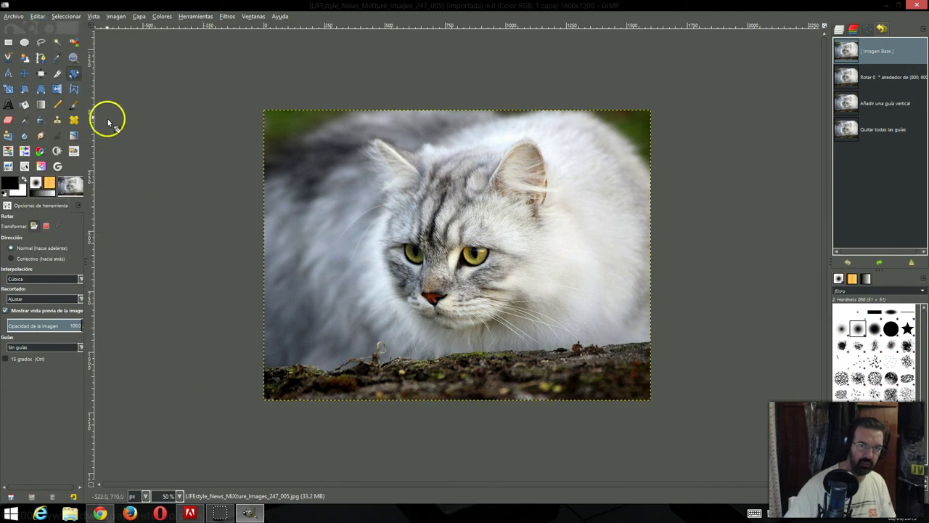
left_click(24, 74)
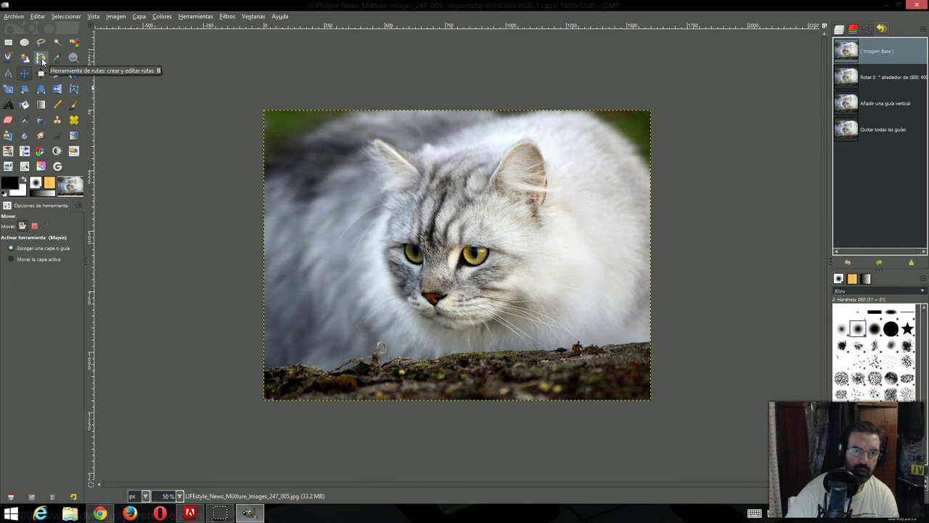
Draw a ten-anchor path around the cat's head, from left cheek over the forehead to the chin.
left_click(41, 58)
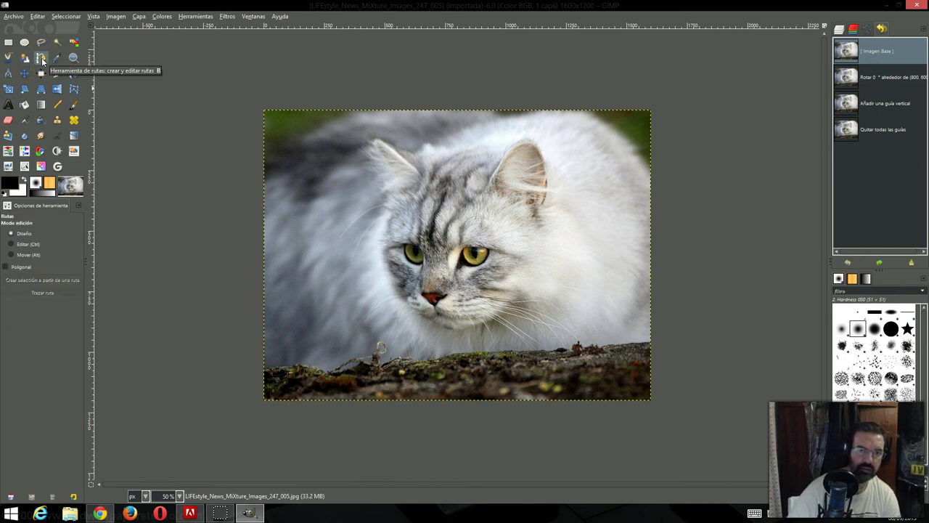
left_click(326, 208)
left_click(385, 182)
left_click(472, 178)
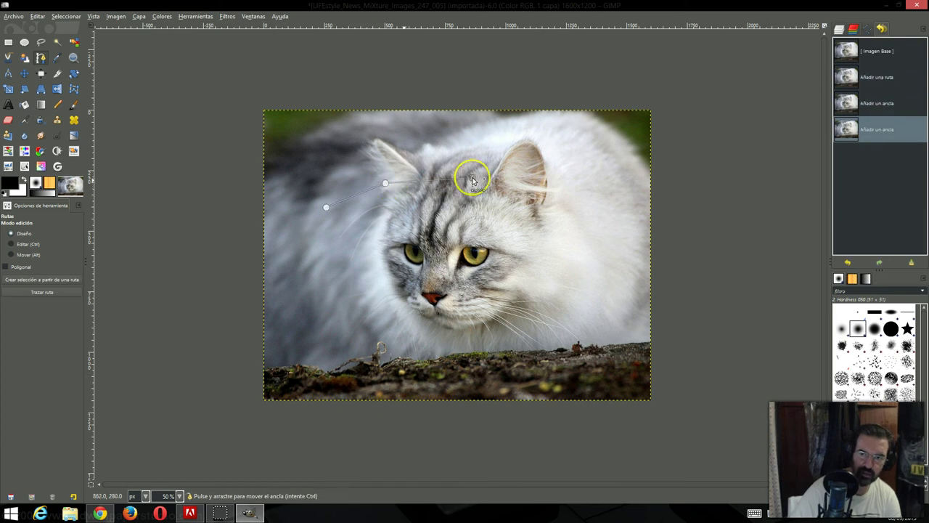
left_click(514, 211)
left_click(538, 270)
left_click(519, 314)
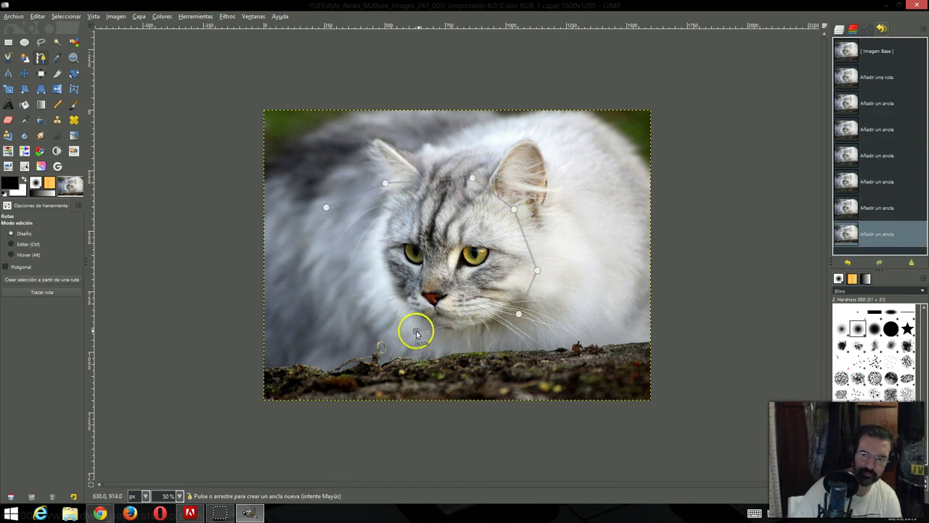
left_click(416, 331)
left_click_drag(358, 313, 318, 235)
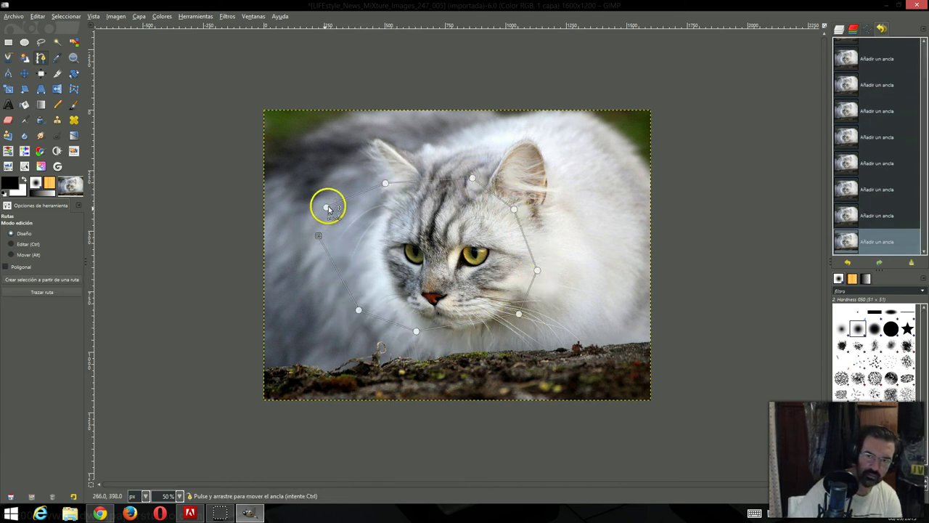
left_click(325, 210)
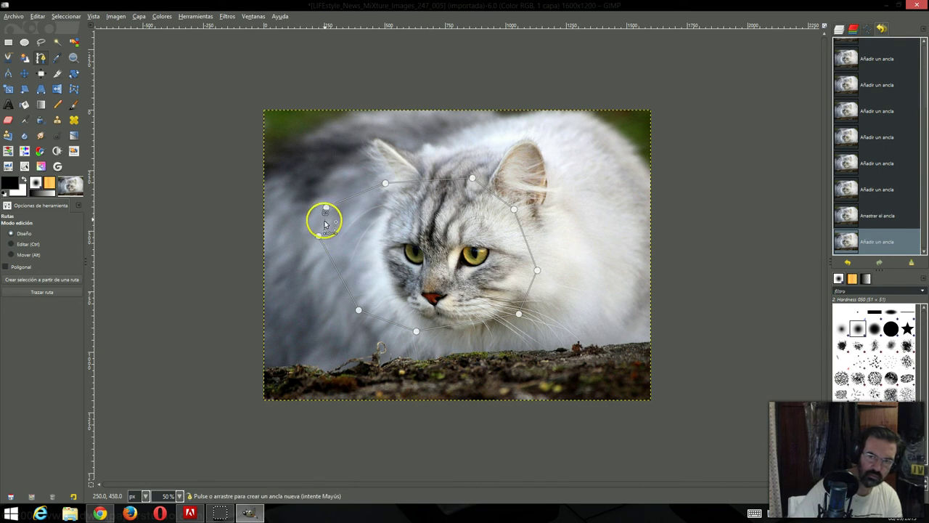
left_click_drag(325, 227, 320, 245)
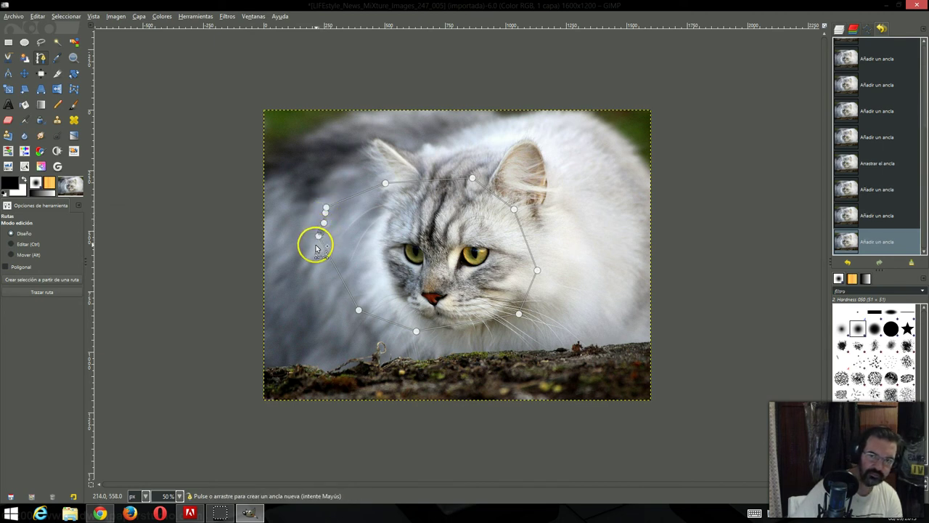
Start a path-mode rotation of the face path, previewing with Líneas medias guides.
left_click(74, 75)
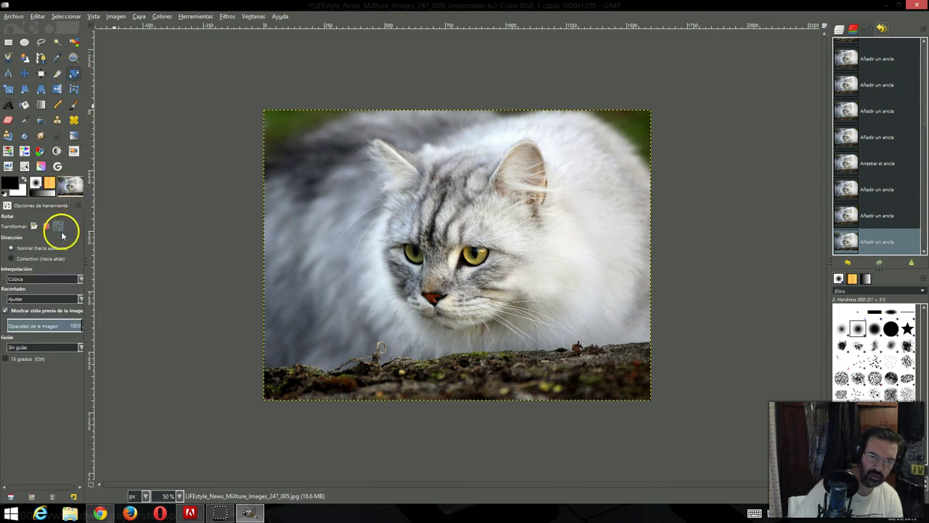
left_click(61, 230)
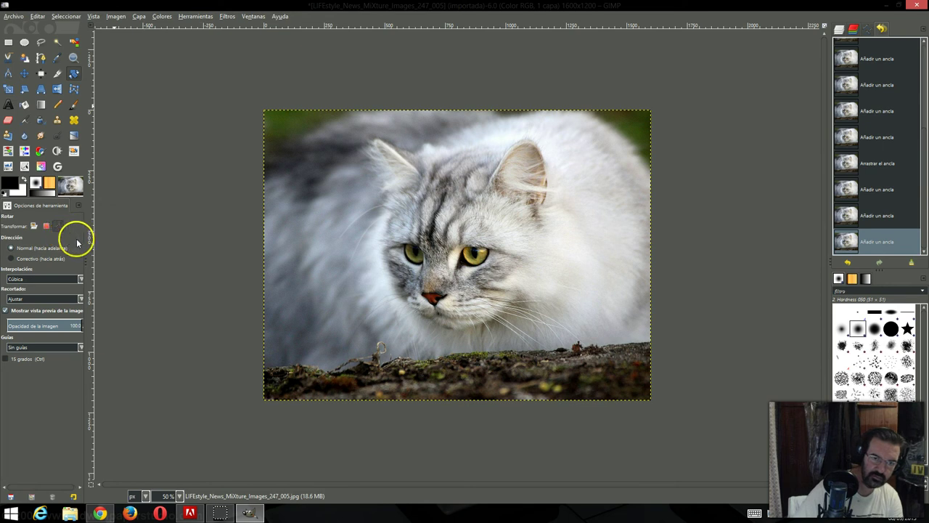
left_click(428, 253)
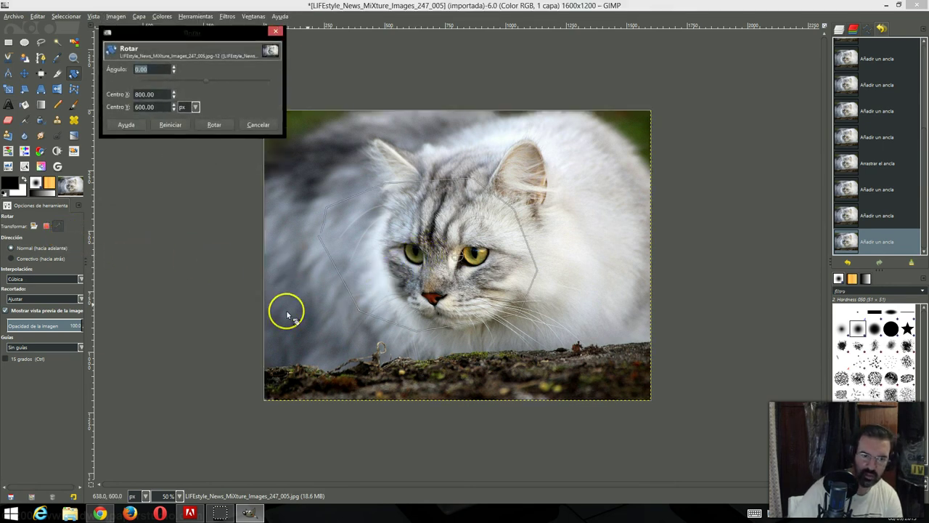
left_click(80, 347)
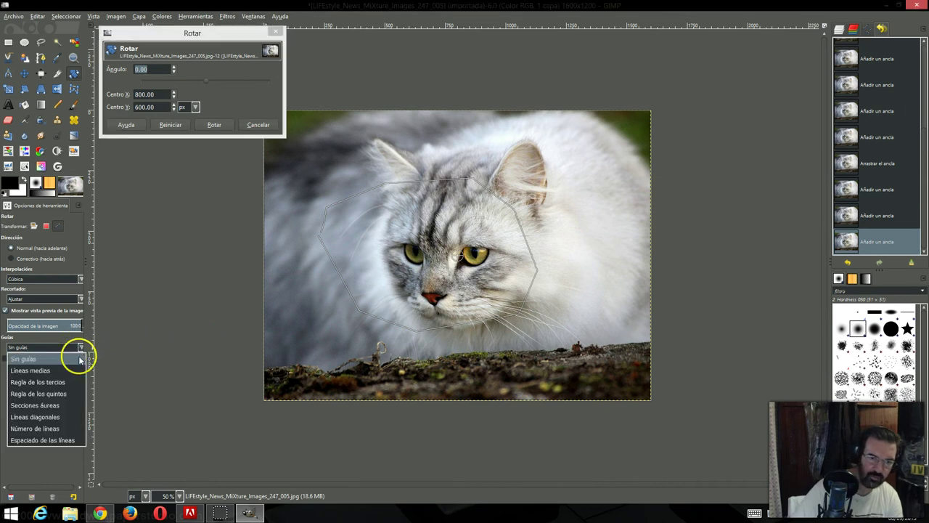
left_click(73, 370)
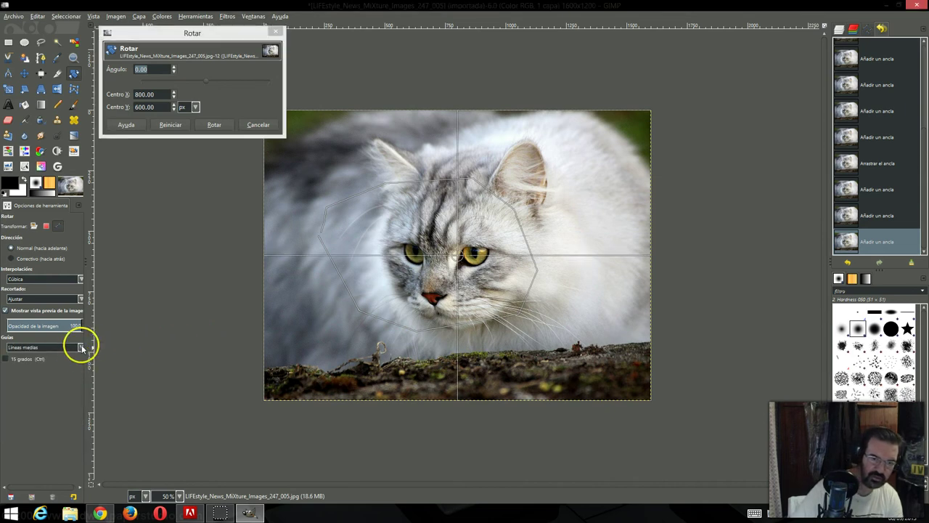
Try Secciones áureas, settle on Número de líneas at 17, and apply the 0° rotation.
left_click(81, 347)
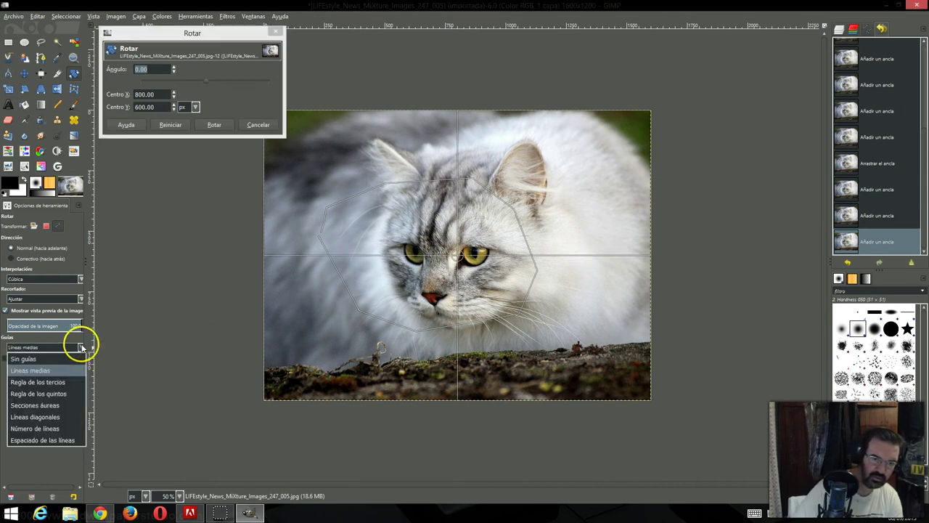
left_click(70, 405)
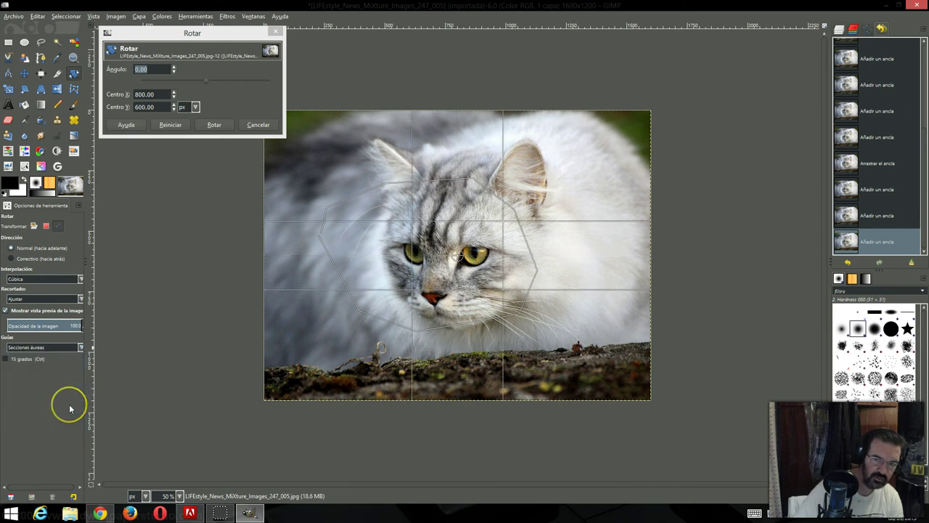
left_click(81, 350)
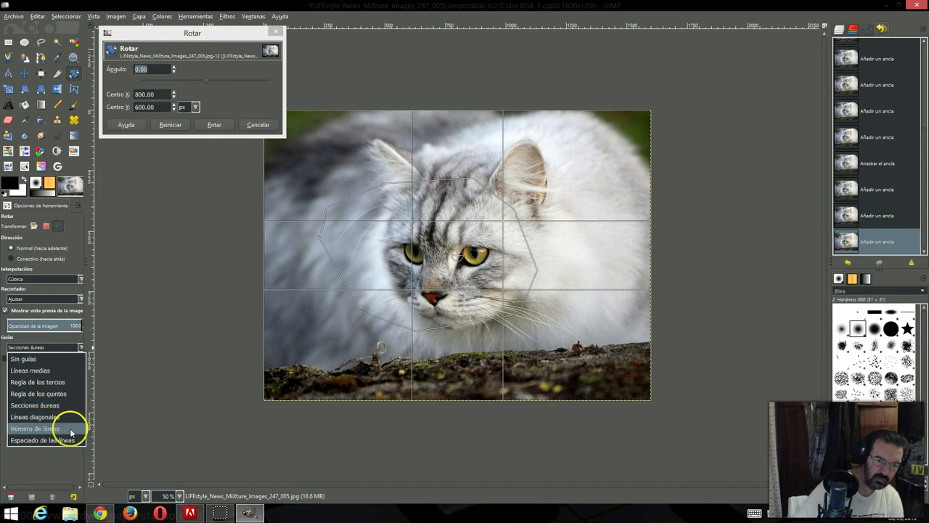
left_click(71, 433)
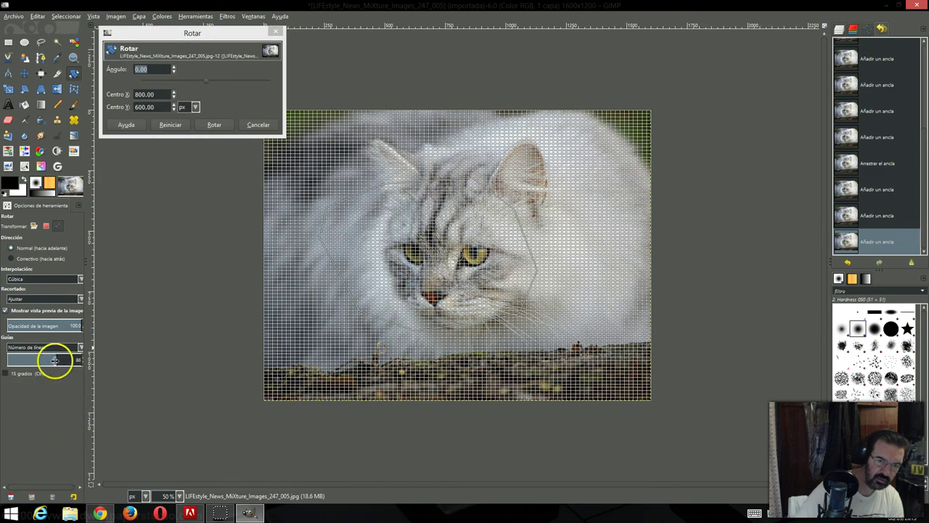
left_click_drag(55, 360, 14, 360)
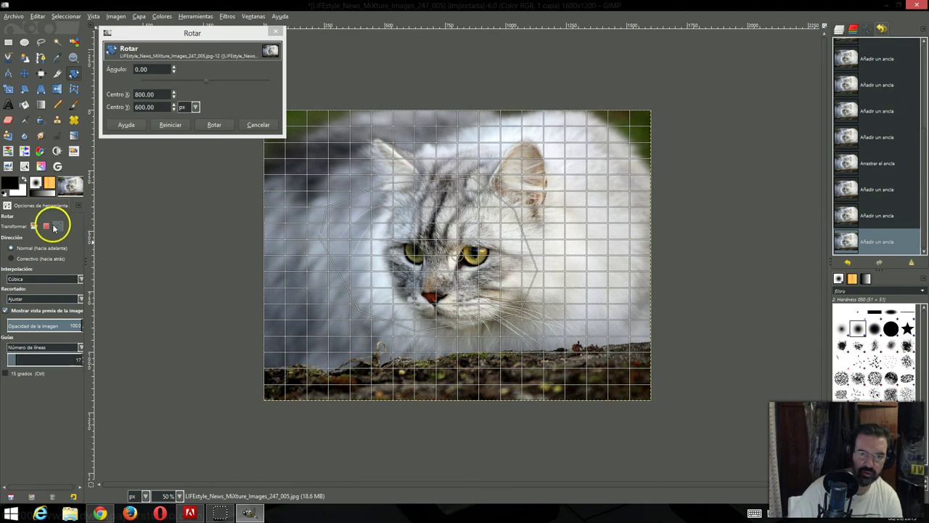
left_click(212, 124)
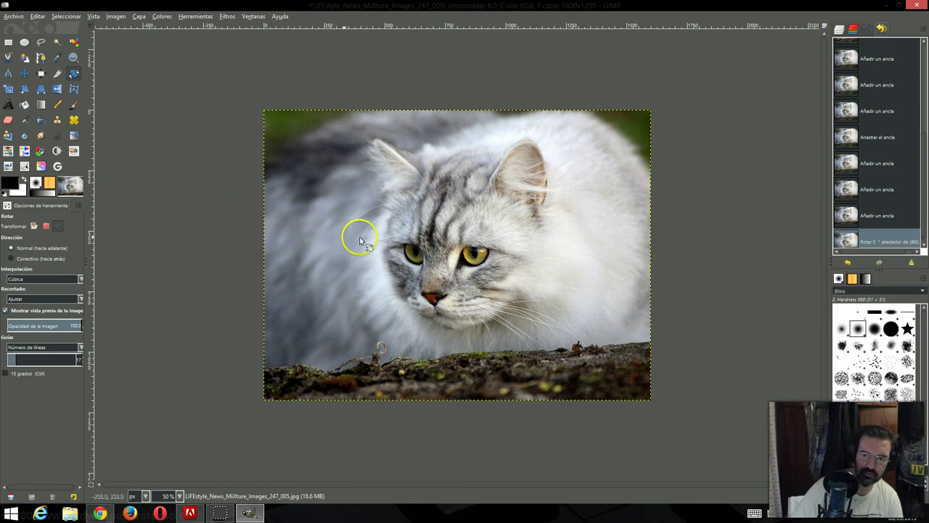
left_click(398, 240)
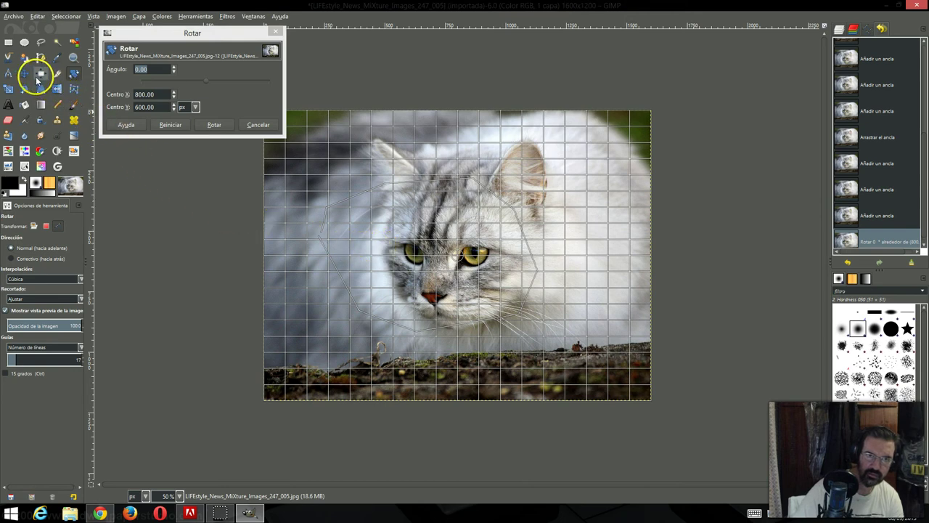
right_click(361, 242)
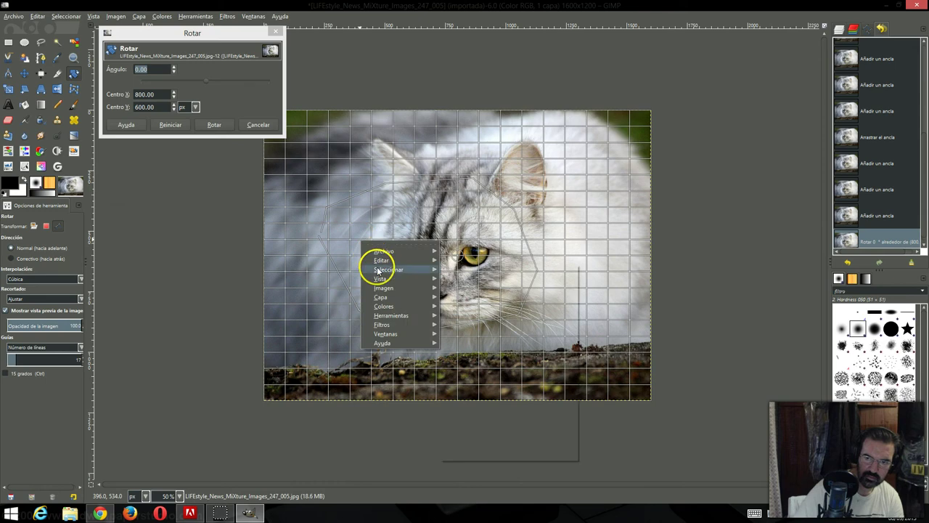
mouse_move(388, 270)
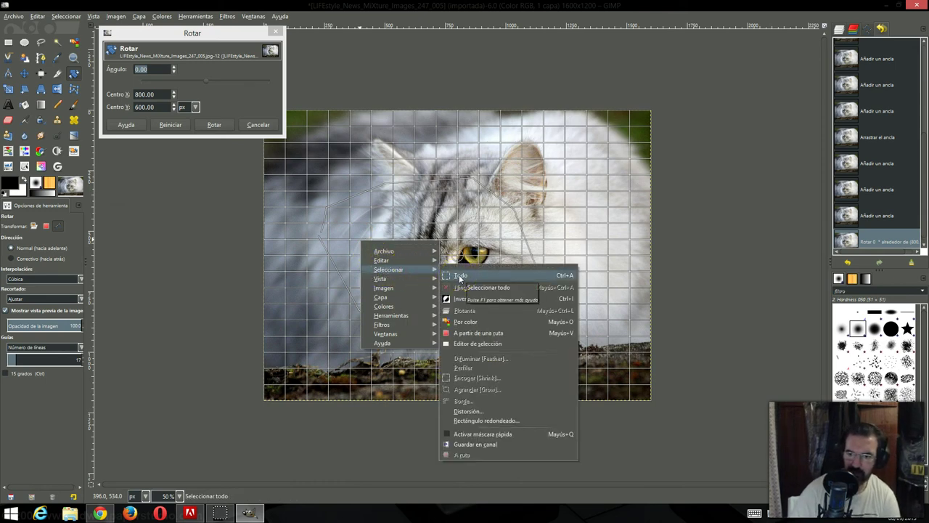
left_click(417, 260)
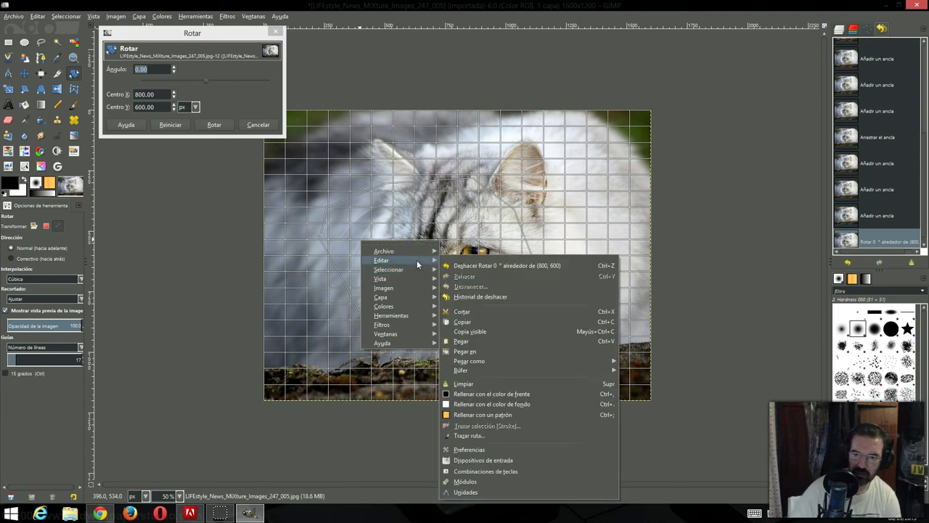
left_click(416, 279)
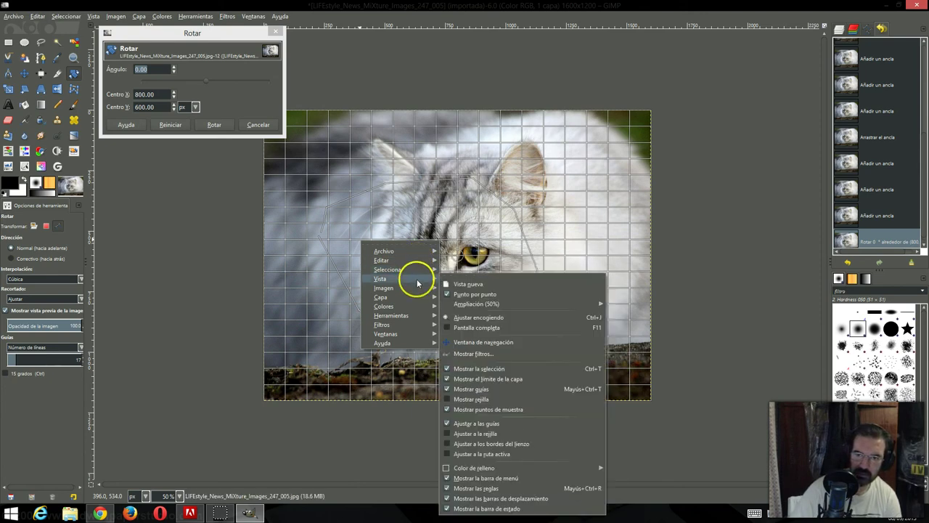
left_click(417, 290)
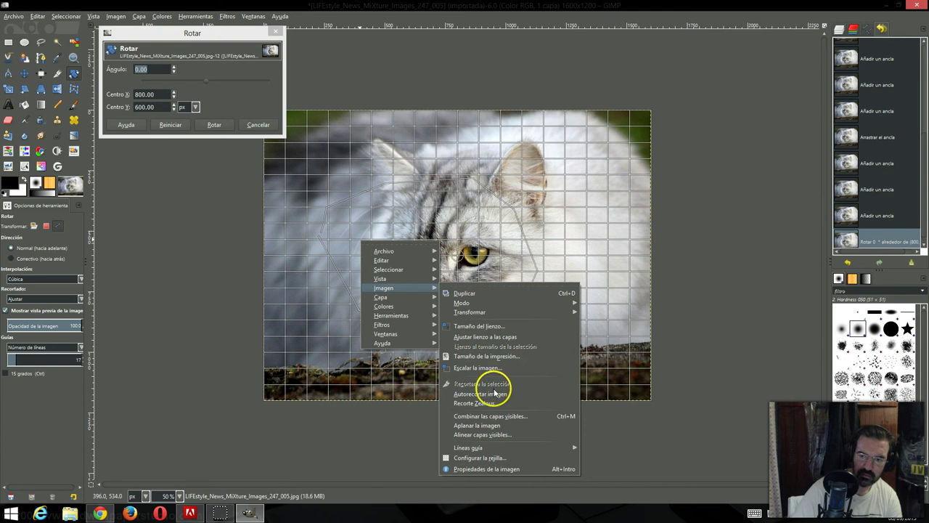
left_click(257, 125)
left_click(258, 125)
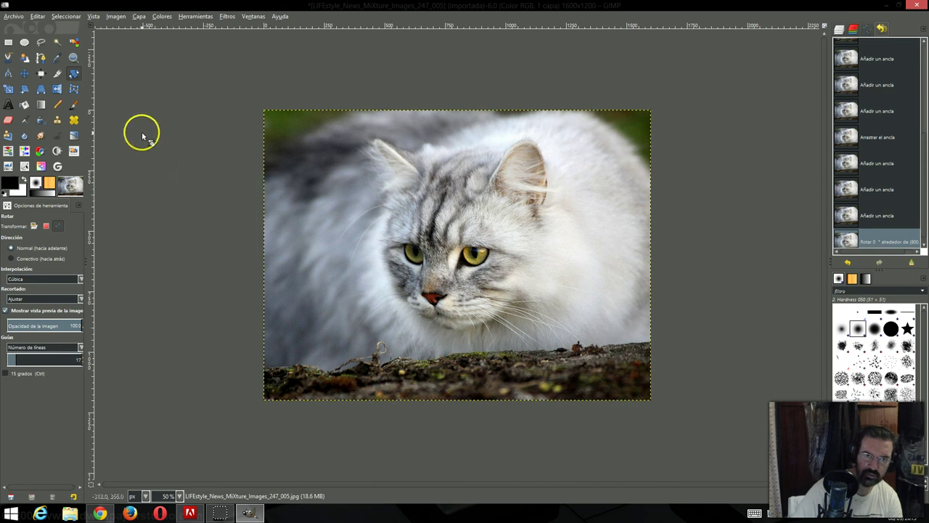
Convert the face path into a selection and rotate it by -15°.
left_click(113, 17)
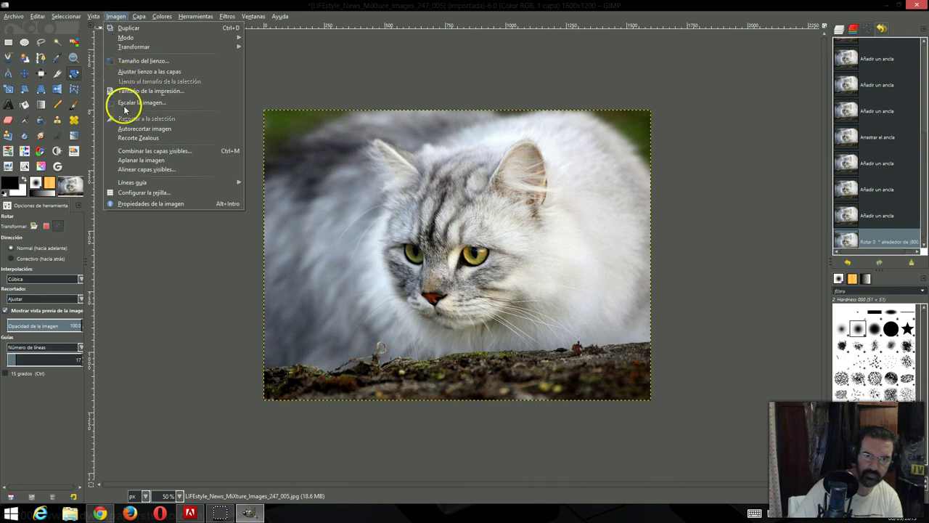
mouse_move(66, 16)
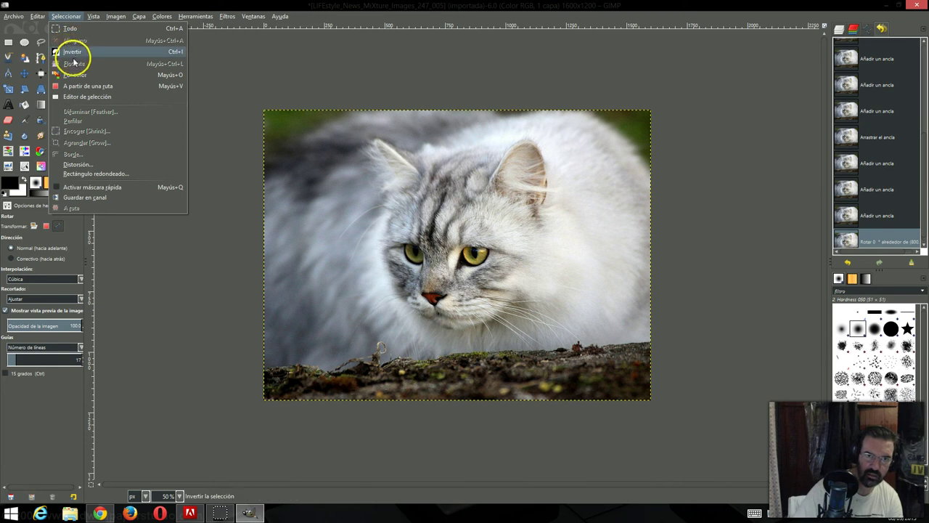
key("Escape")
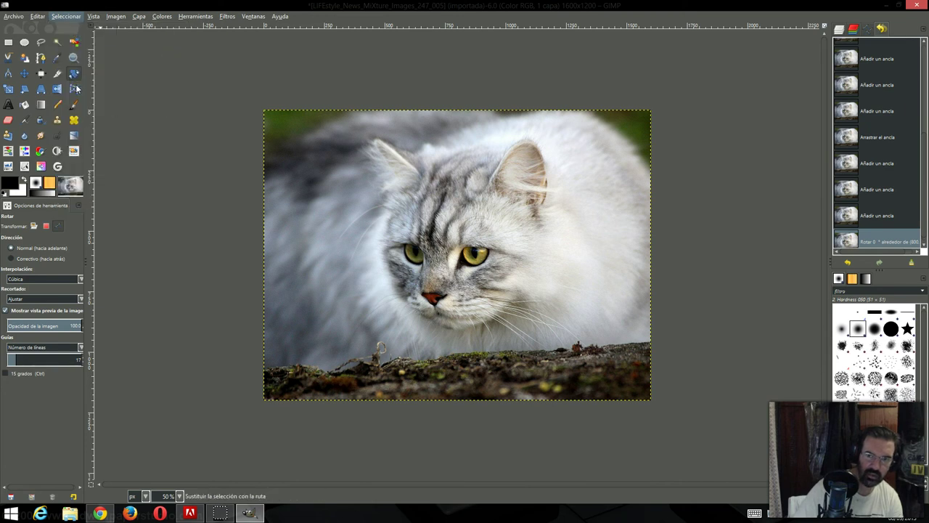
key("shift+v")
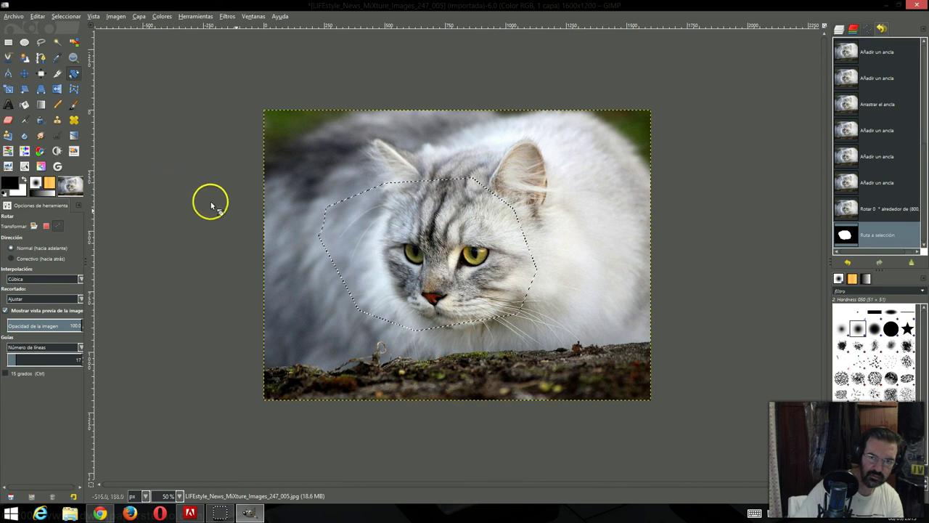
left_click(389, 248)
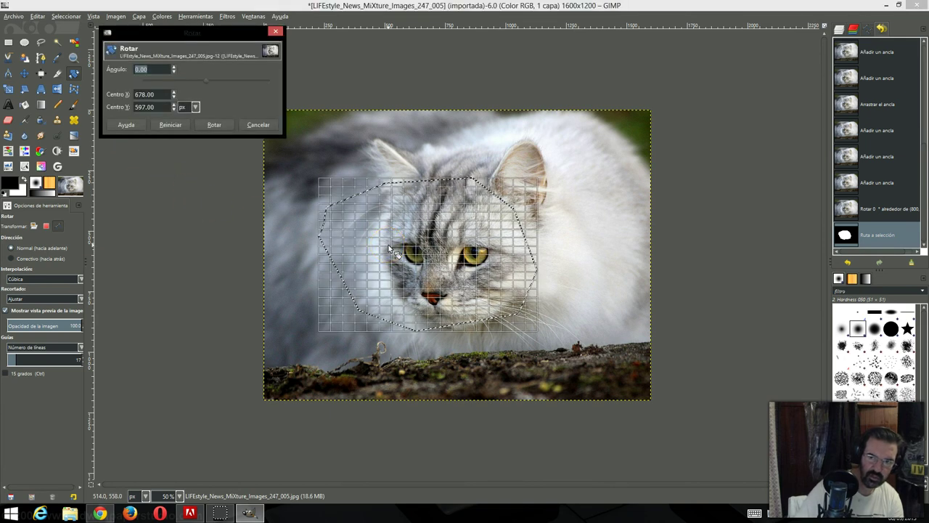
left_click(404, 249)
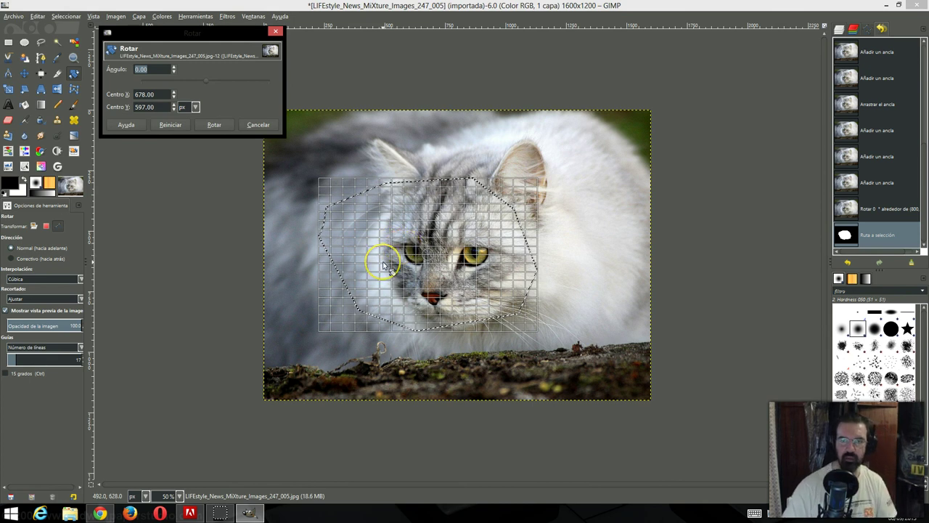
left_click(182, 79)
left_click(215, 125)
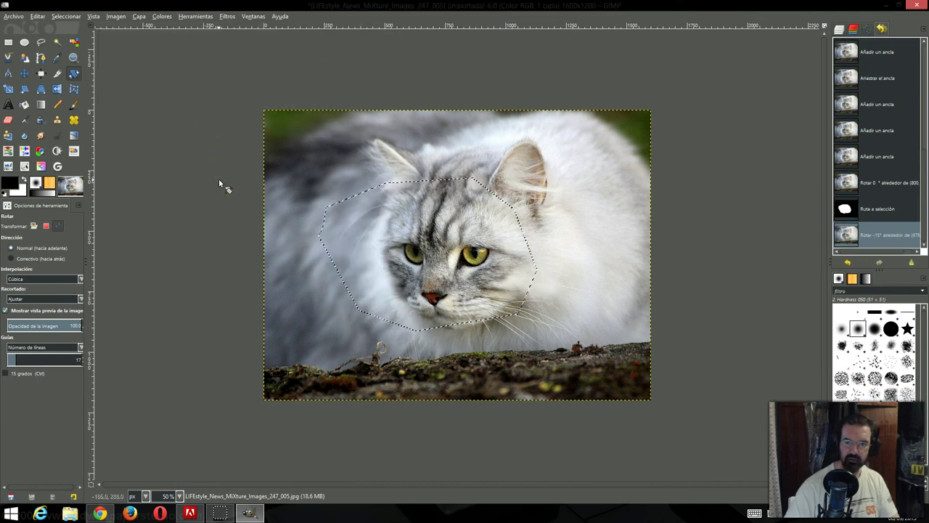
Rotate the selection by -45°, then by 36.51°.
left_click(381, 250)
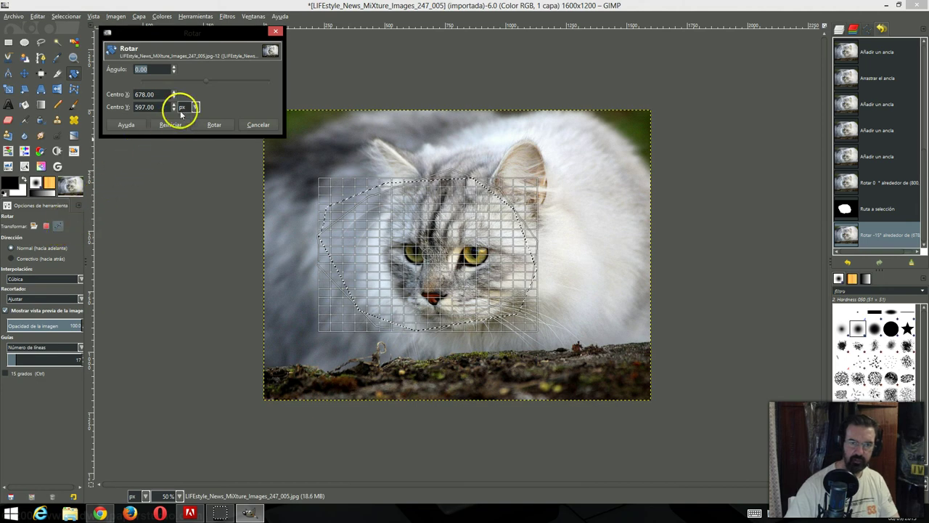
left_click_drag(186, 78, 182, 79)
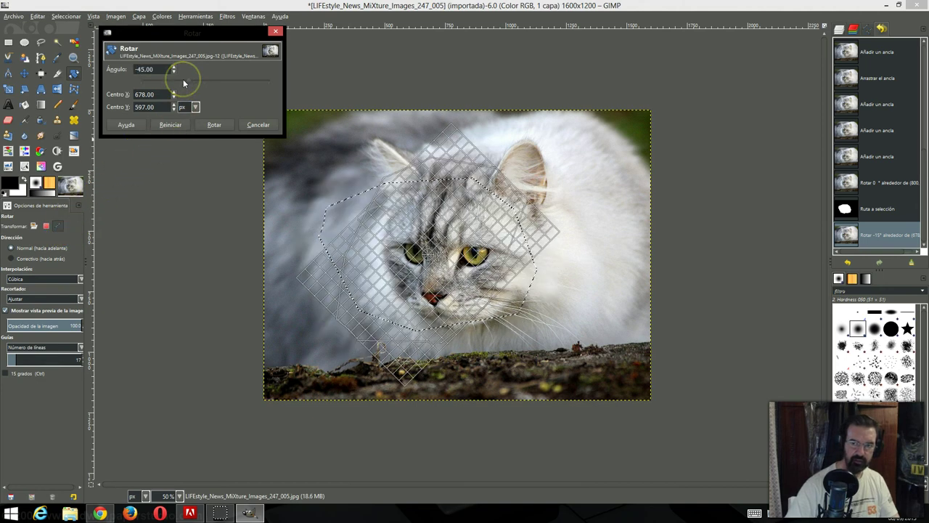
left_click(212, 124)
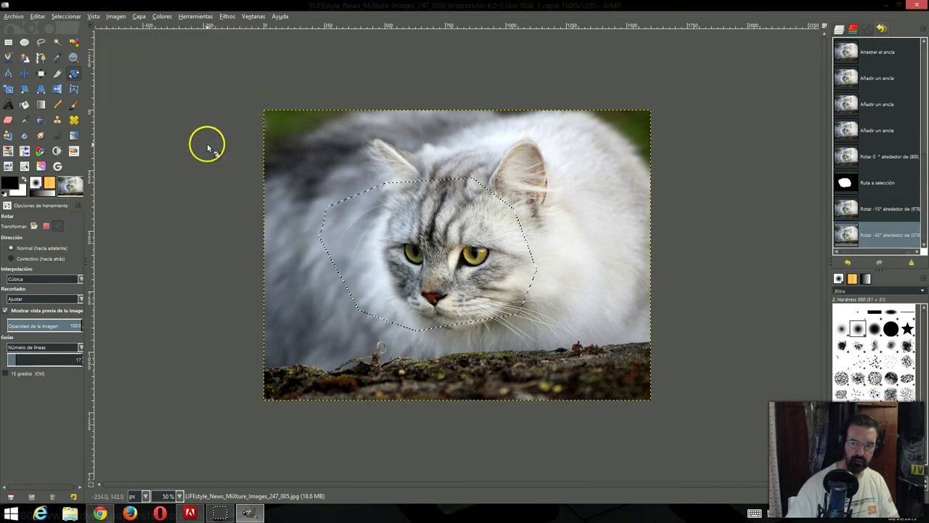
left_click(369, 256)
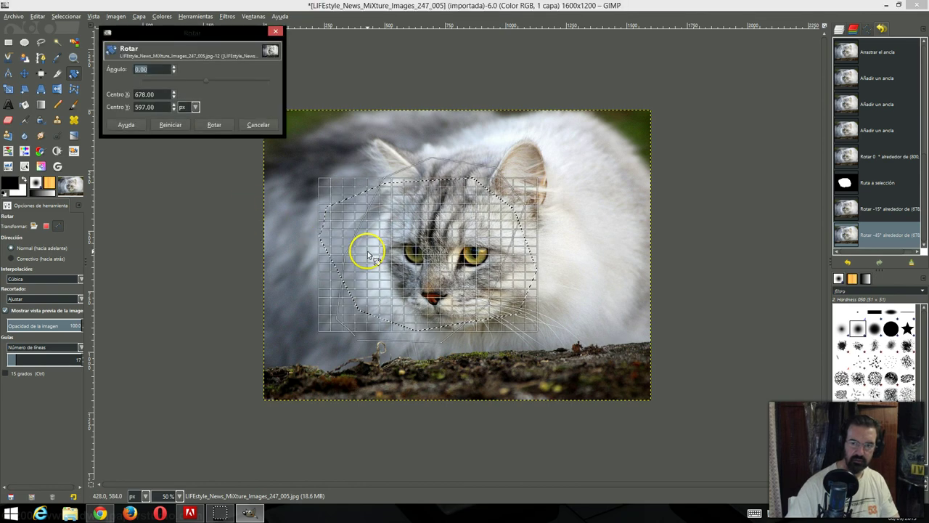
mouse_move(328, 208)
left_mouse_down()
mouse_move(332, 256)
mouse_move(340, 204)
mouse_move(370, 170)
mouse_move(384, 169)
left_mouse_up()
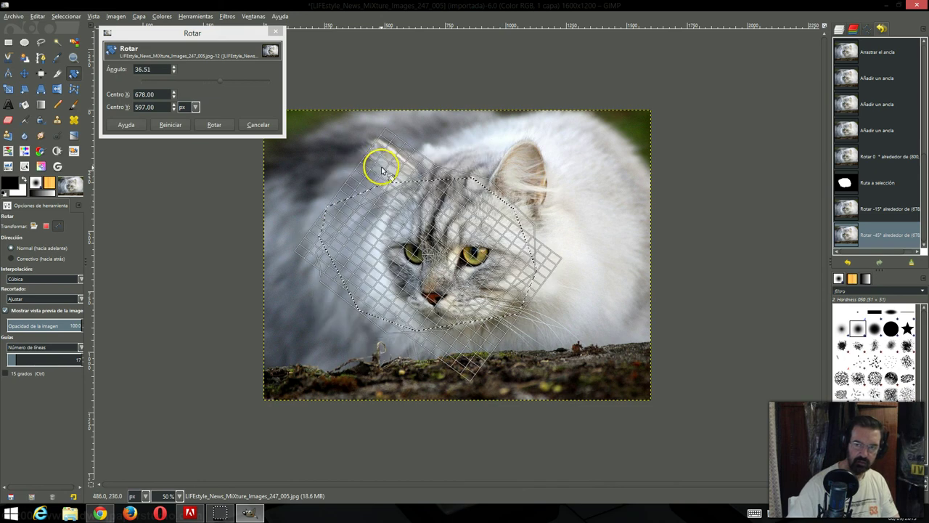
left_click(215, 125)
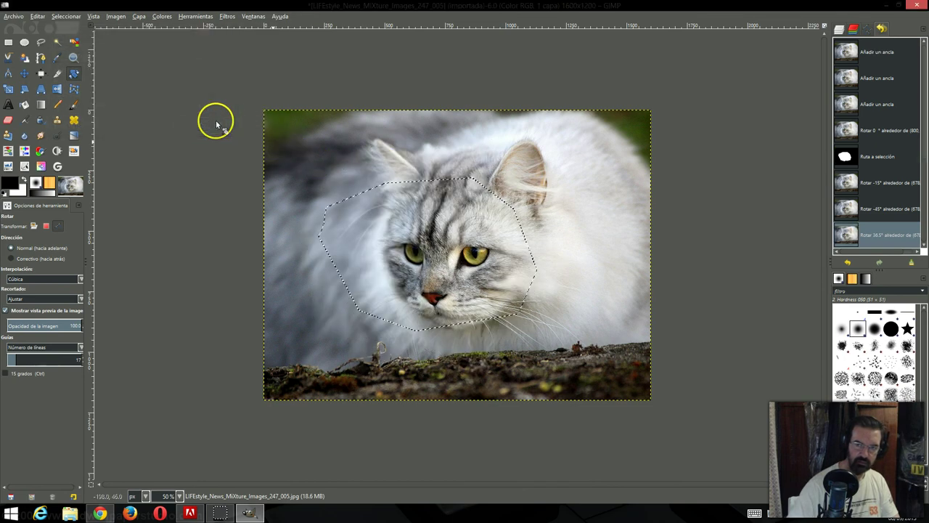
Rotate the selection by 15.43°, then 0°, and finally -9.32°.
mouse_move(414, 244)
left_mouse_down()
mouse_move(423, 226)
mouse_move(405, 213)
mouse_move(394, 239)
left_mouse_up()
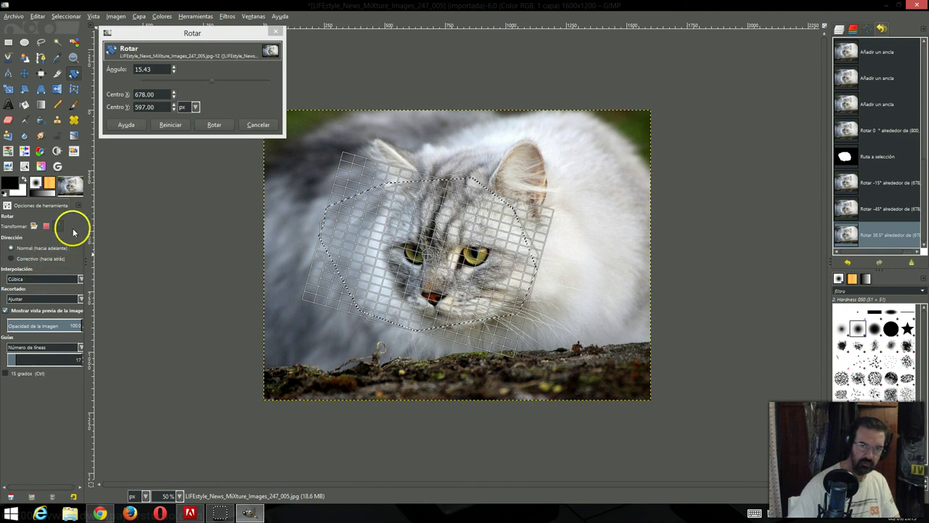
left_click(210, 126)
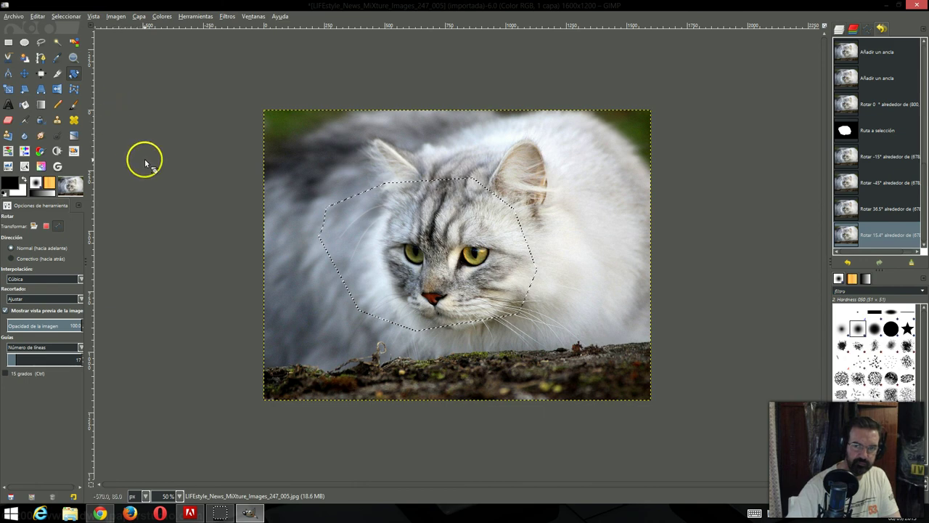
left_click(406, 241)
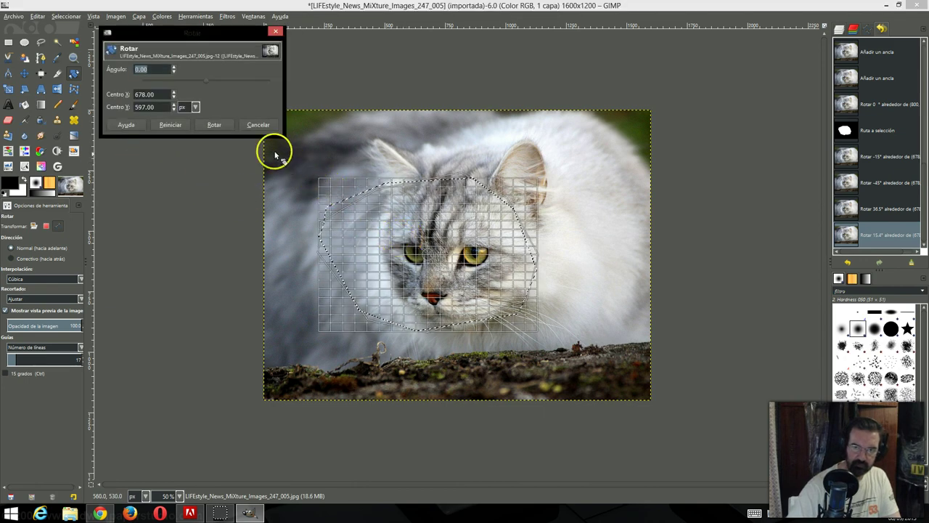
left_click(213, 125)
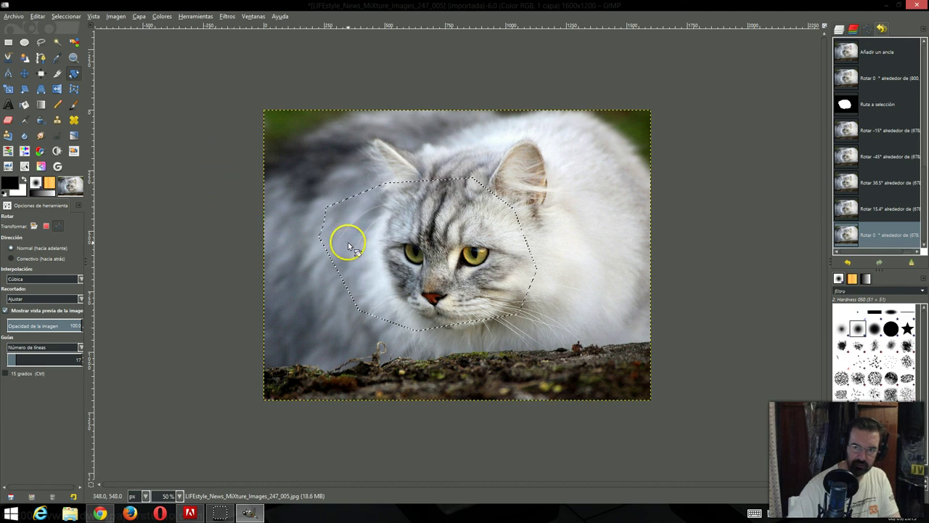
left_click_drag(346, 243, 350, 260)
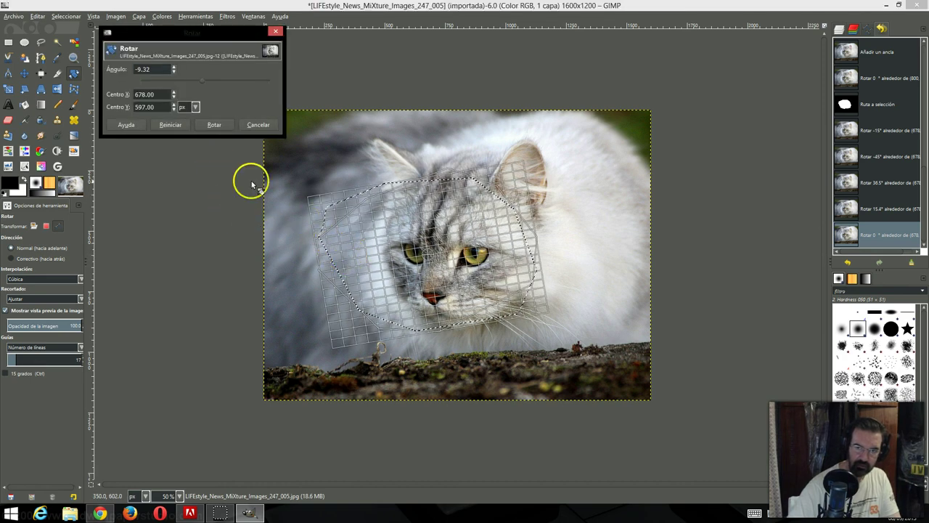
left_click(214, 125)
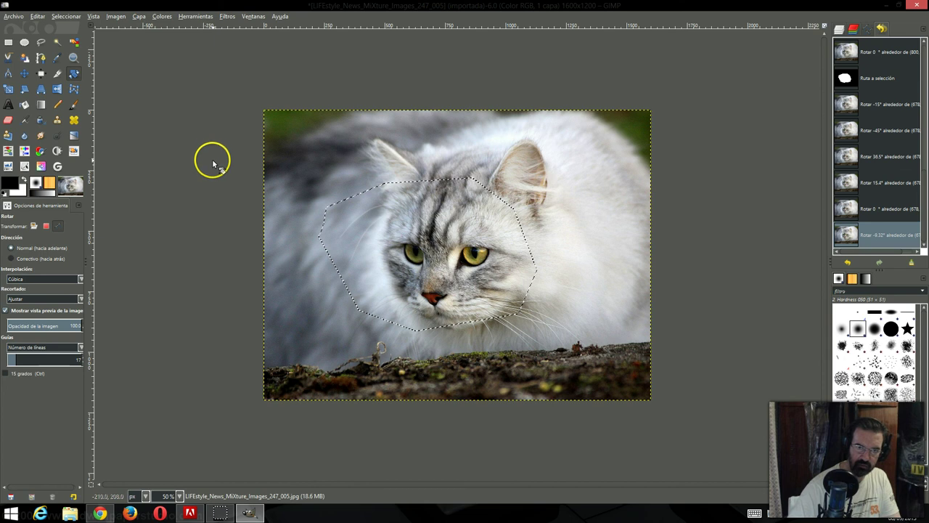
Nudge the layer slightly with the Move tool and make the selection floating.
left_click(24, 74)
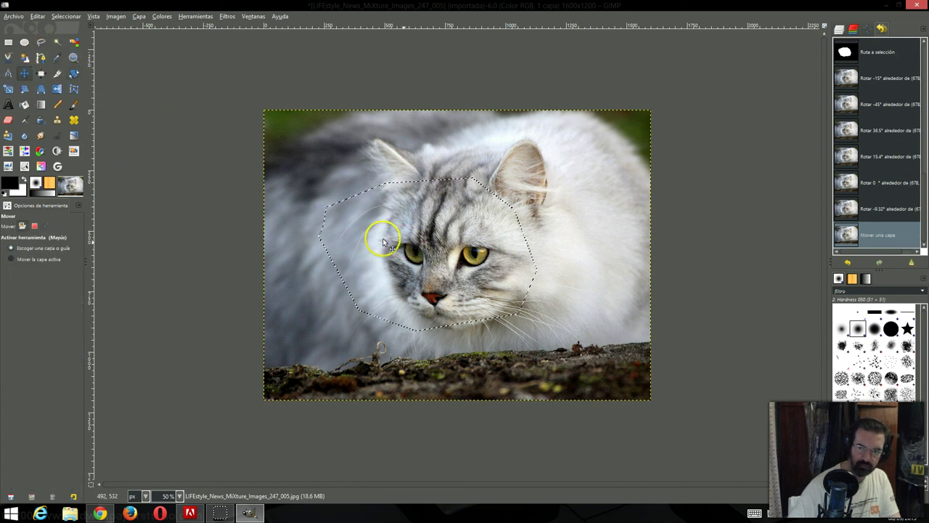
mouse_move(384, 243)
left_mouse_down()
mouse_move(381, 263)
mouse_move(384, 242)
left_mouse_up()
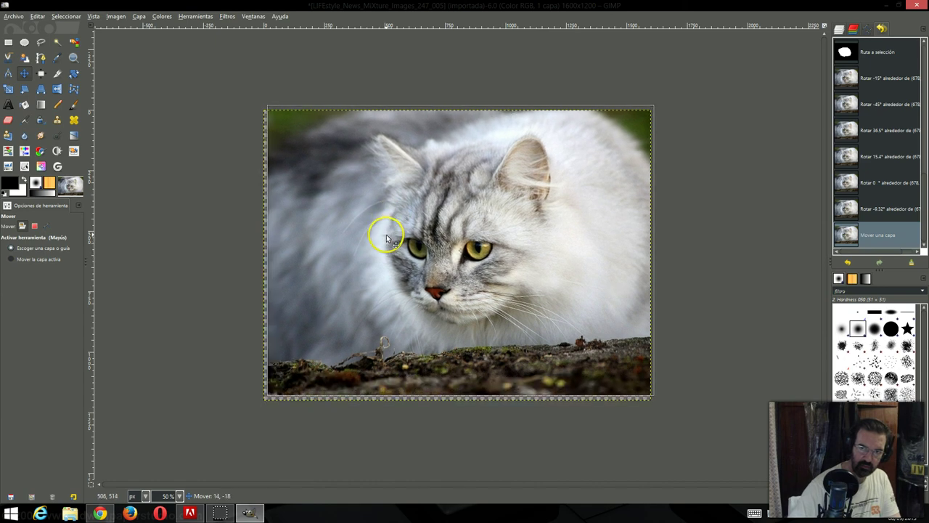
left_click(384, 243)
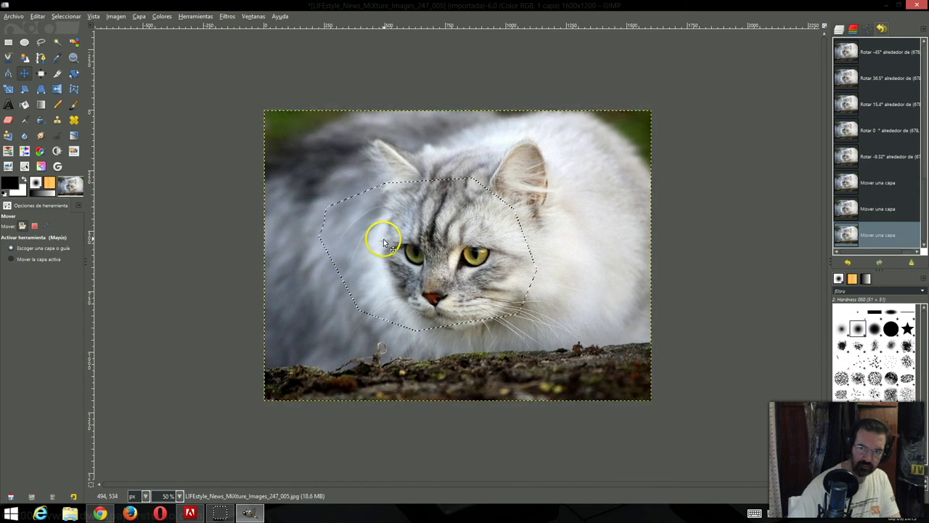
right_click(385, 245)
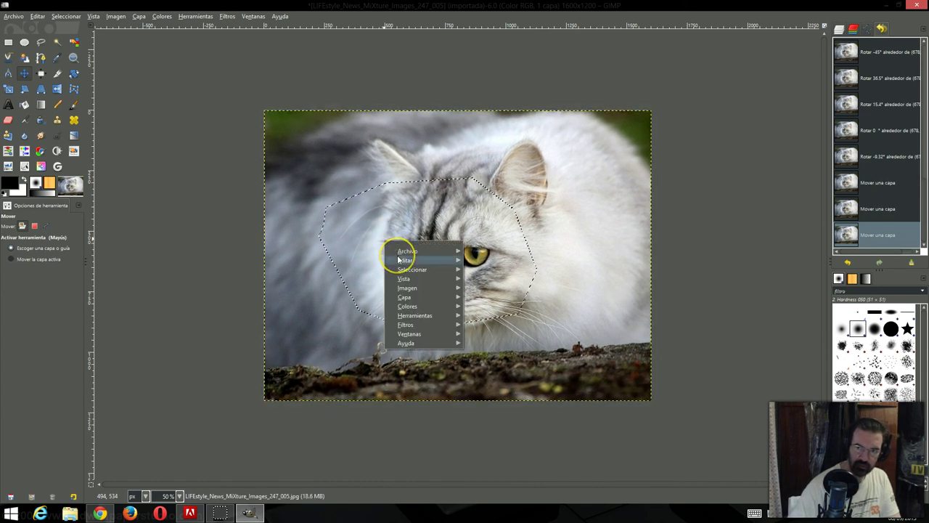
mouse_move(413, 270)
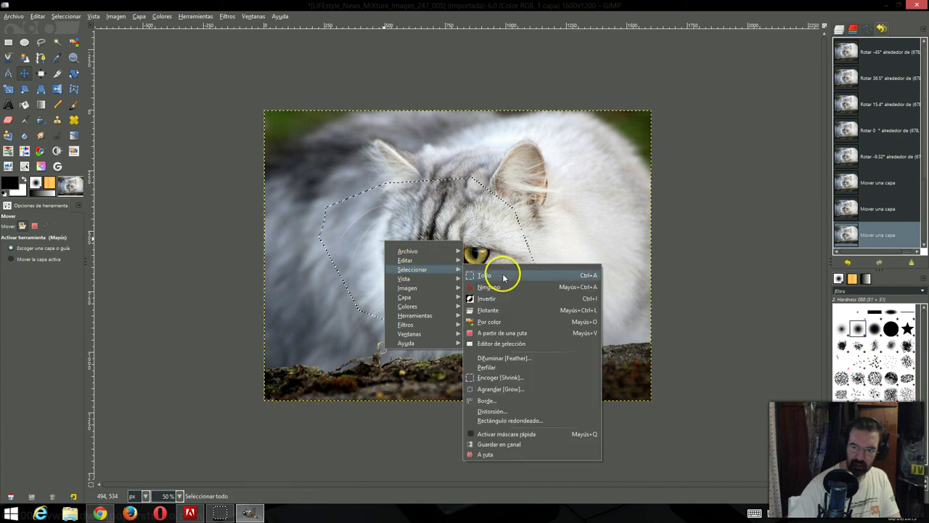
left_click(504, 310)
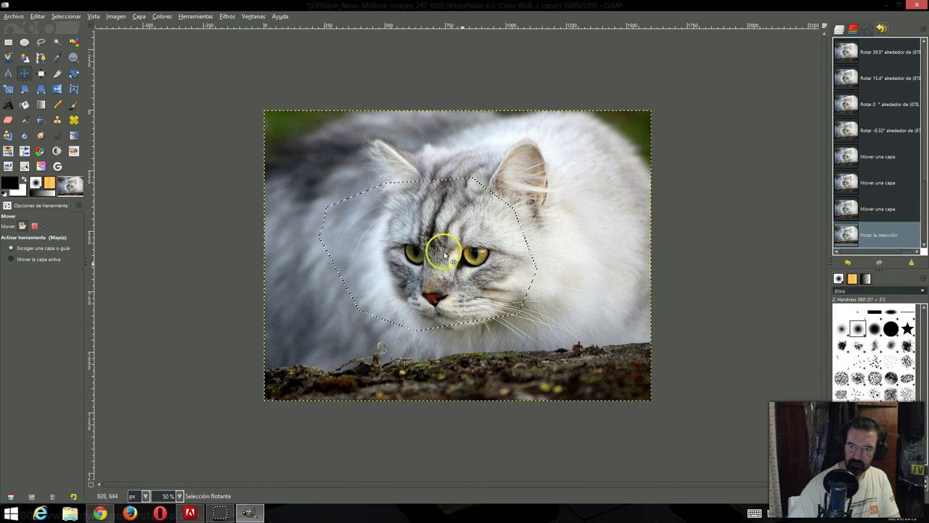
Apply a 0° rotation to the floating selection, cancelling a second rotation attempt.
left_click(76, 73)
left_click(401, 250)
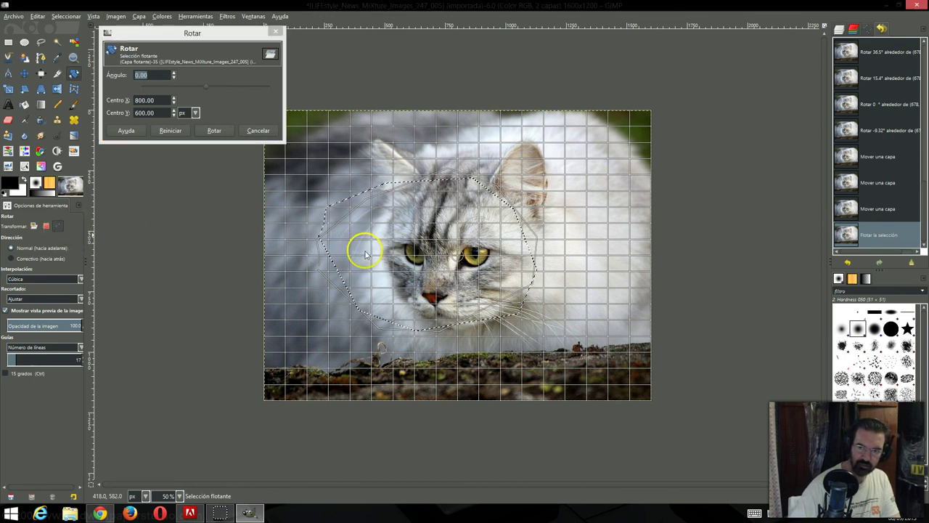
left_click(214, 130)
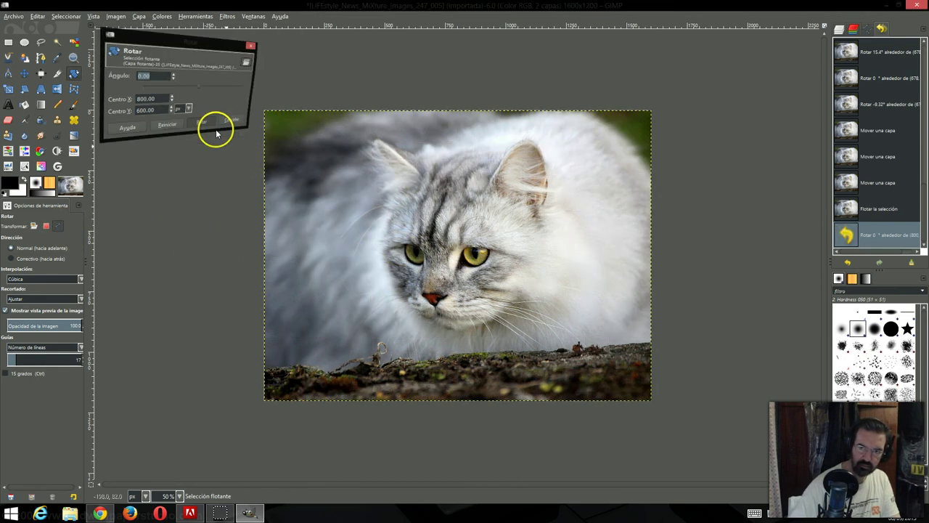
left_click(357, 233)
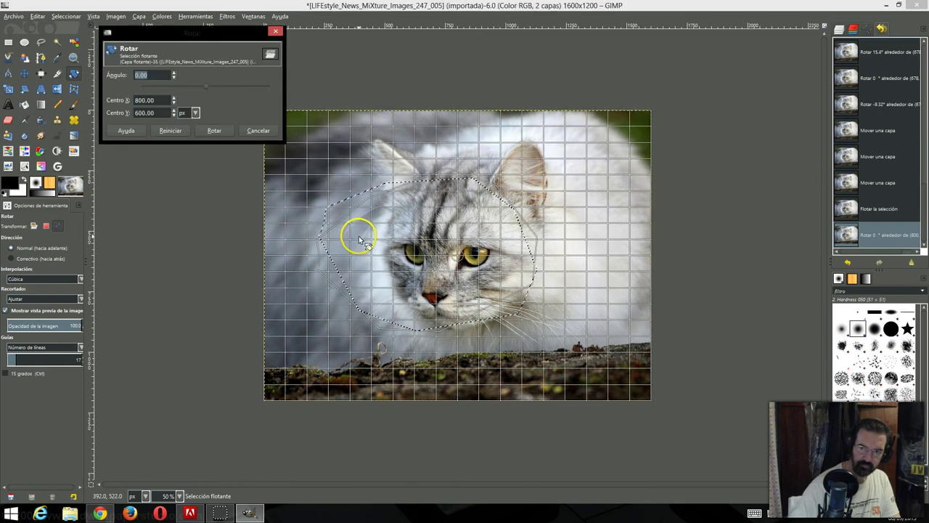
left_click(259, 131)
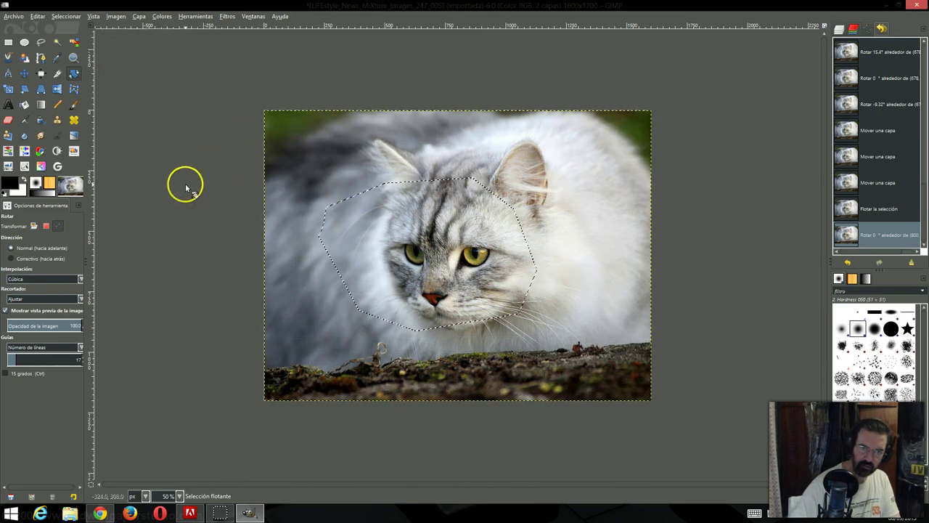
left_click(8, 88)
left_click(457, 249)
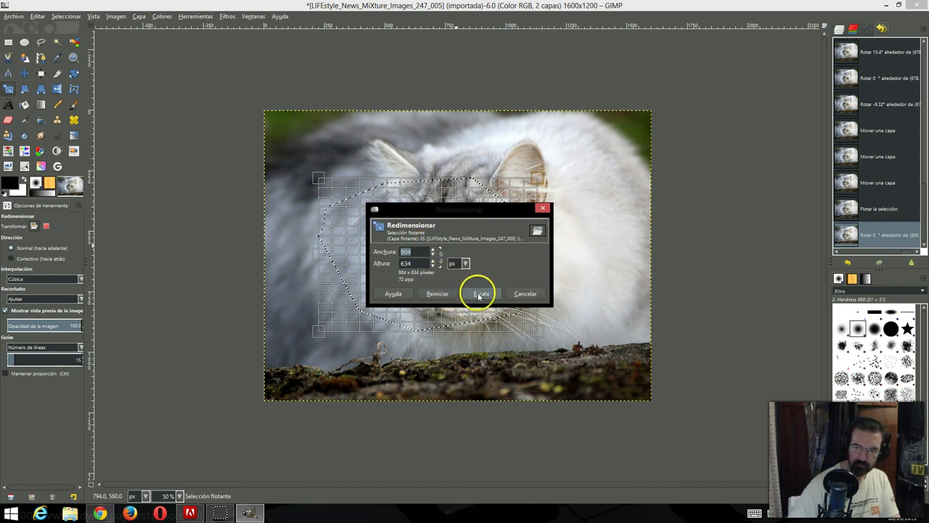
Scale the floating selection to 904 × 634, then 710 × 462, then revert history to the -9.32° rotation.
left_click(479, 293)
left_click(402, 237)
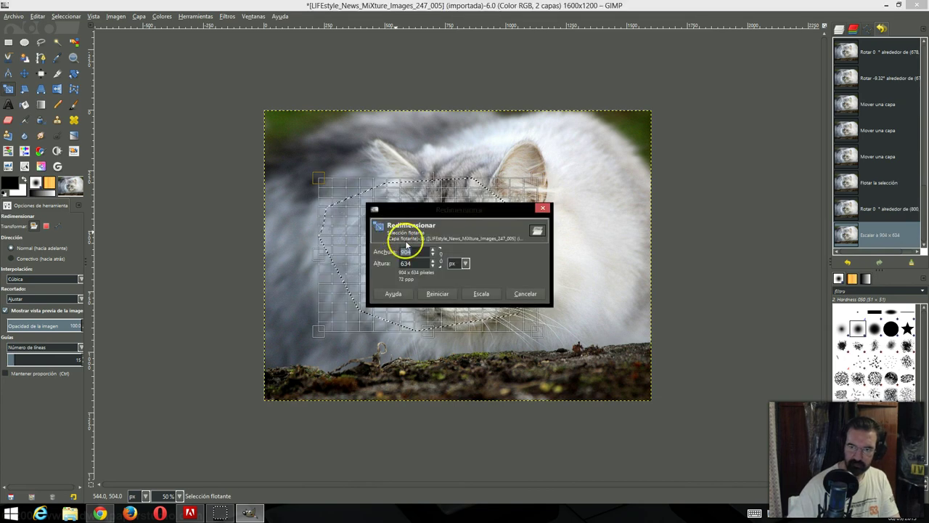
mouse_move(470, 209)
left_mouse_down()
mouse_move(234, 75)
mouse_move(218, 42)
left_mouse_up()
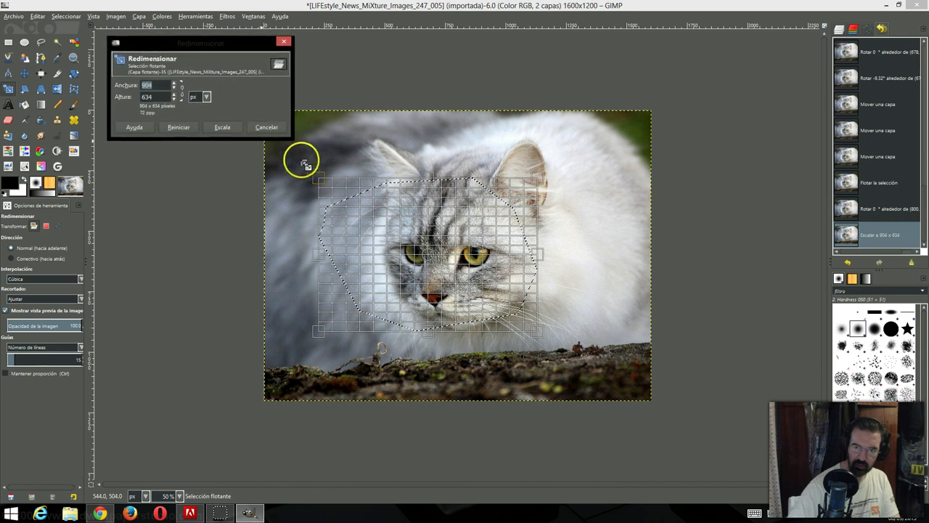
left_click_drag(316, 176, 318, 179)
left_click_drag(352, 210, 367, 223)
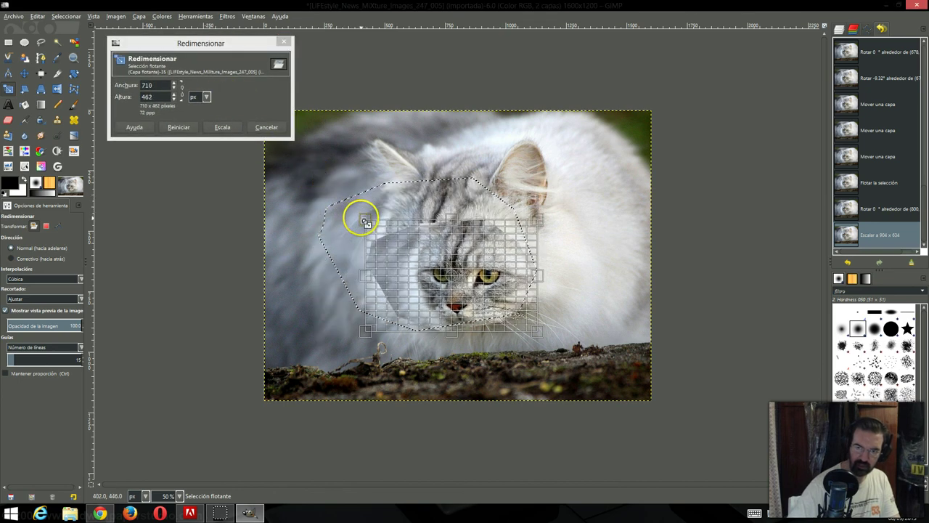
left_click(222, 127)
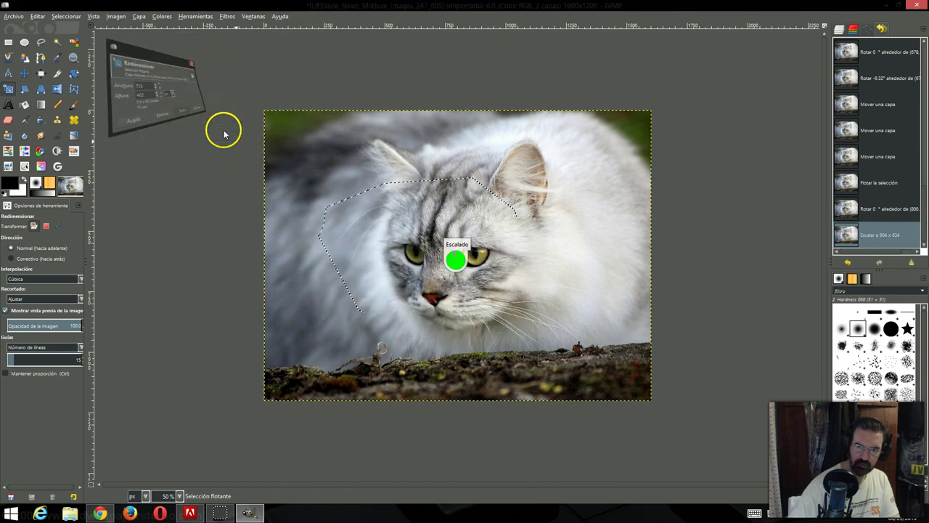
left_click(311, 228)
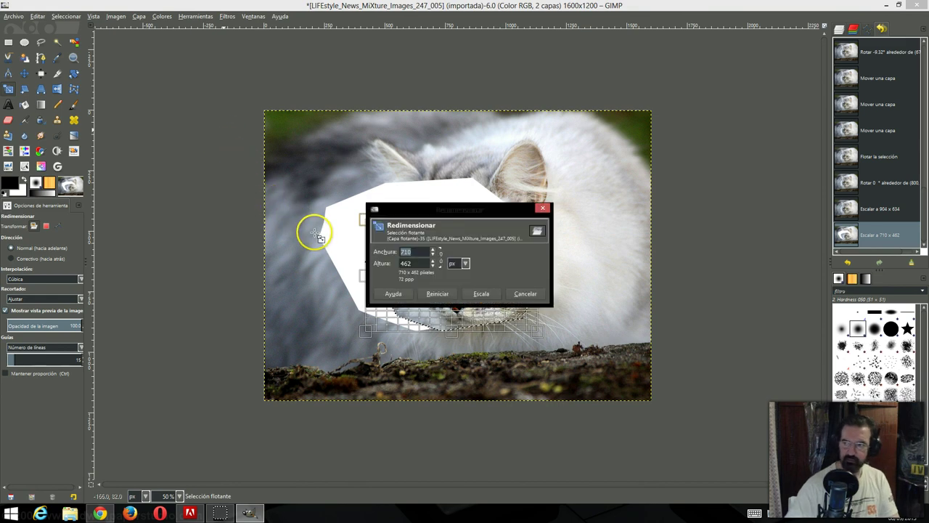
left_click(916, 49)
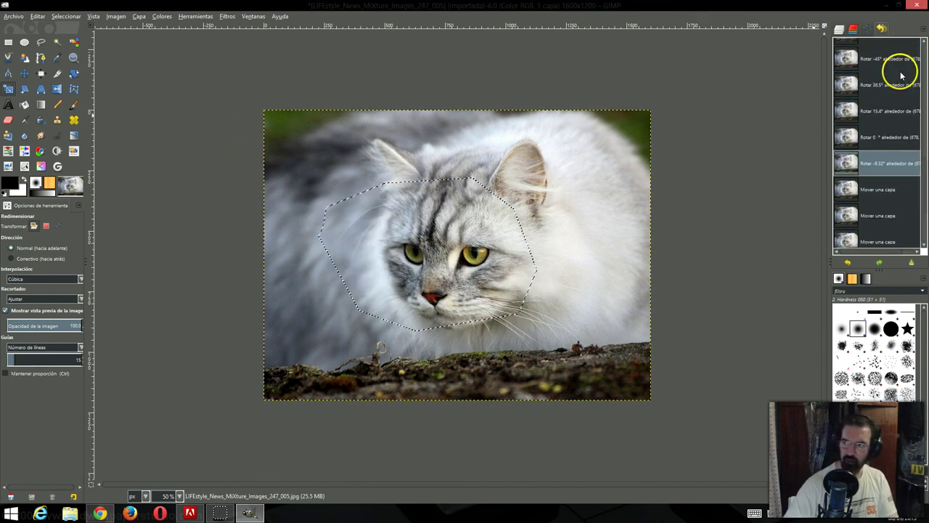
Revert the cat photo to [Imagen Base] in Undo History and return to the GIMP docs.
scroll(901, 73, "up", 3)
scroll(901, 75, "up", 3)
scroll(901, 77, "up", 3)
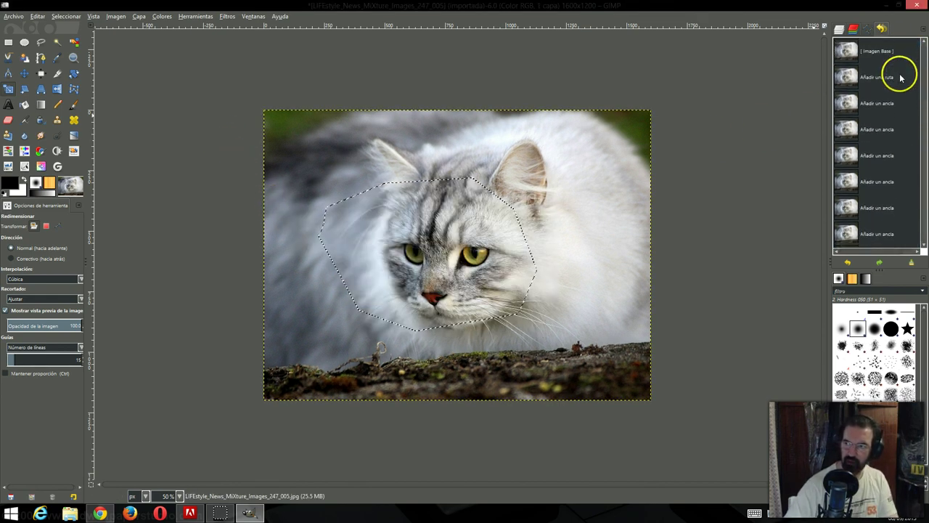
left_click(887, 51)
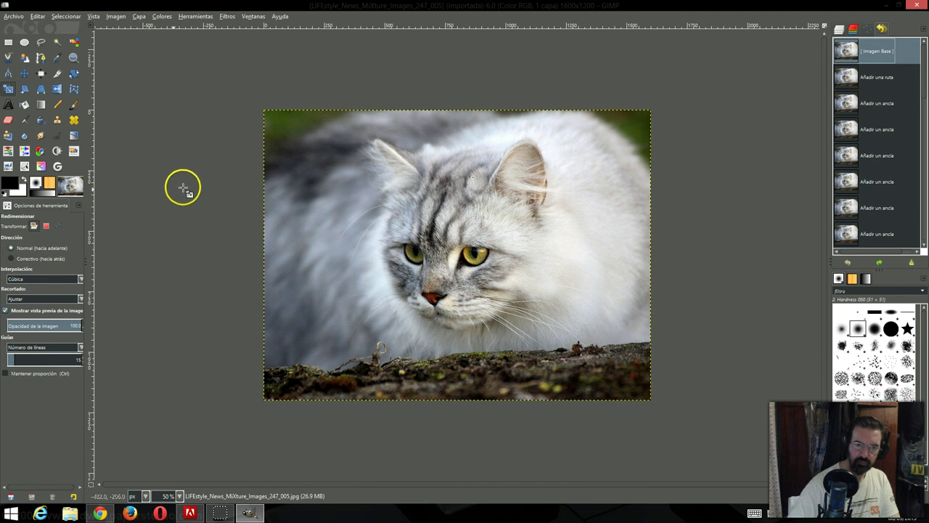
left_click(73, 73)
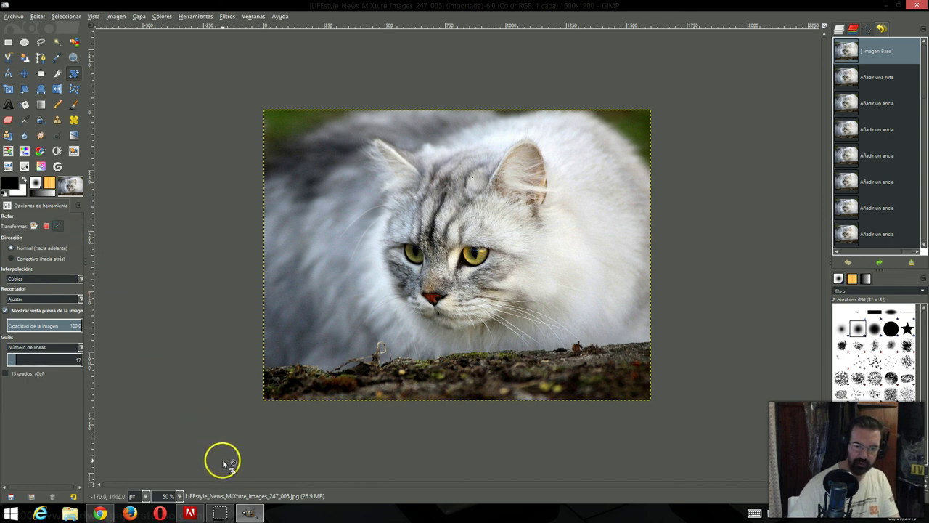
left_click(101, 512)
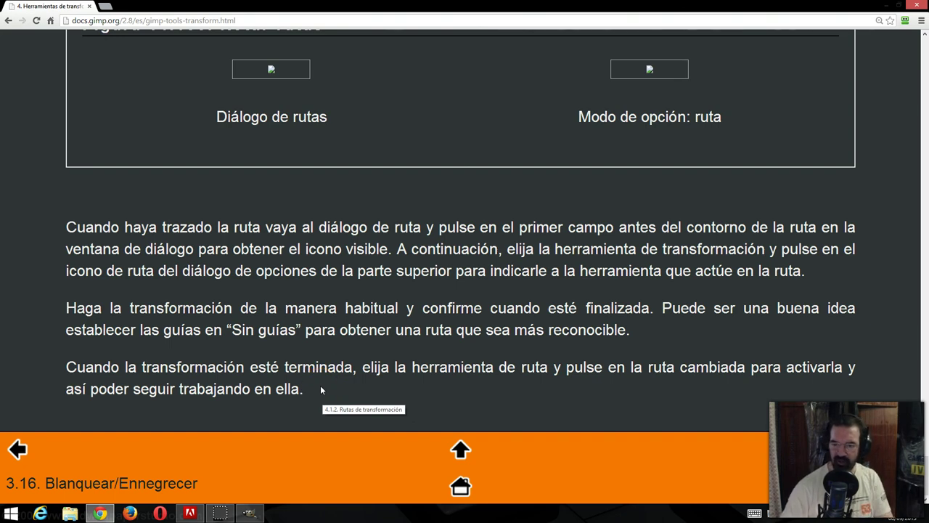
left_click(99, 513)
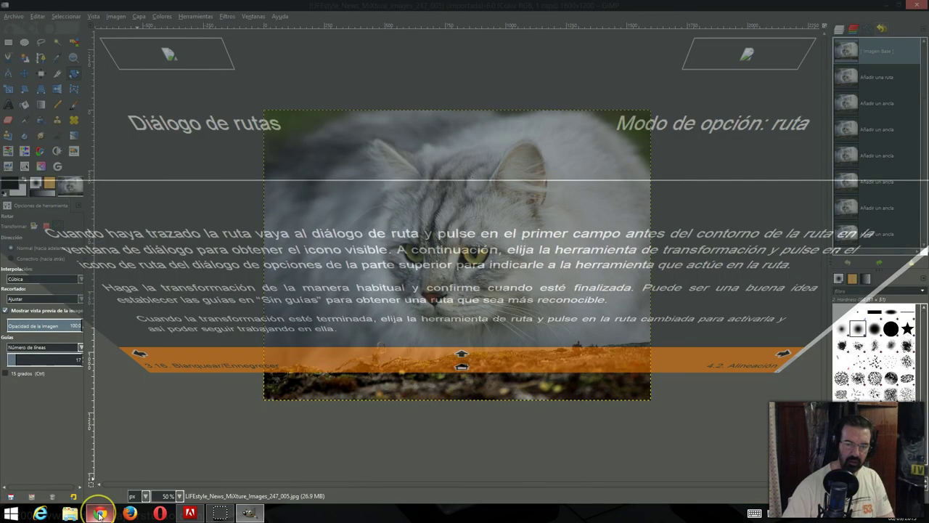